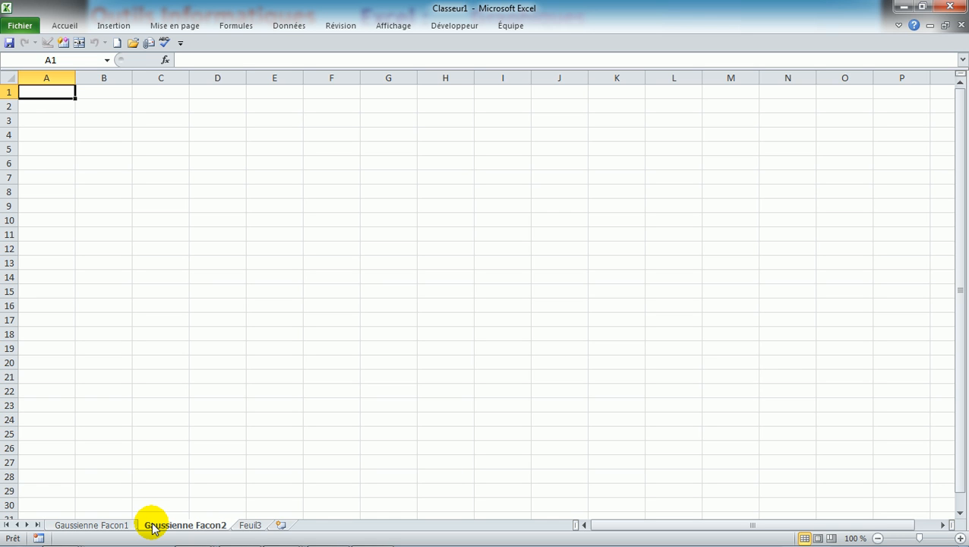
# Group the sheets Gaussienne Facon1 and Gaussienne Facon2 and enter the title "Tracé de la fonction gaussienne en 2 dimensions" in A1
pyautogui.click(123, 526)
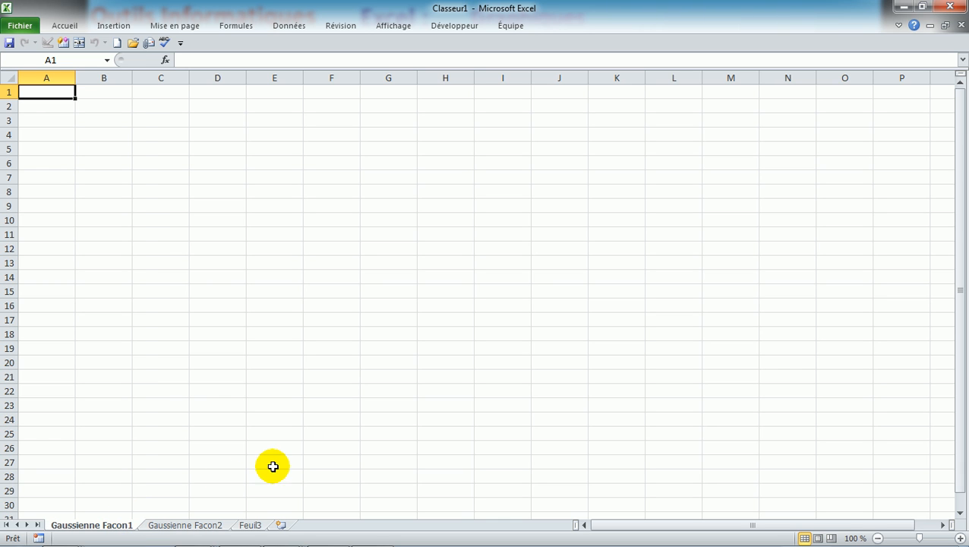
pyautogui.moveTo(145, 540)
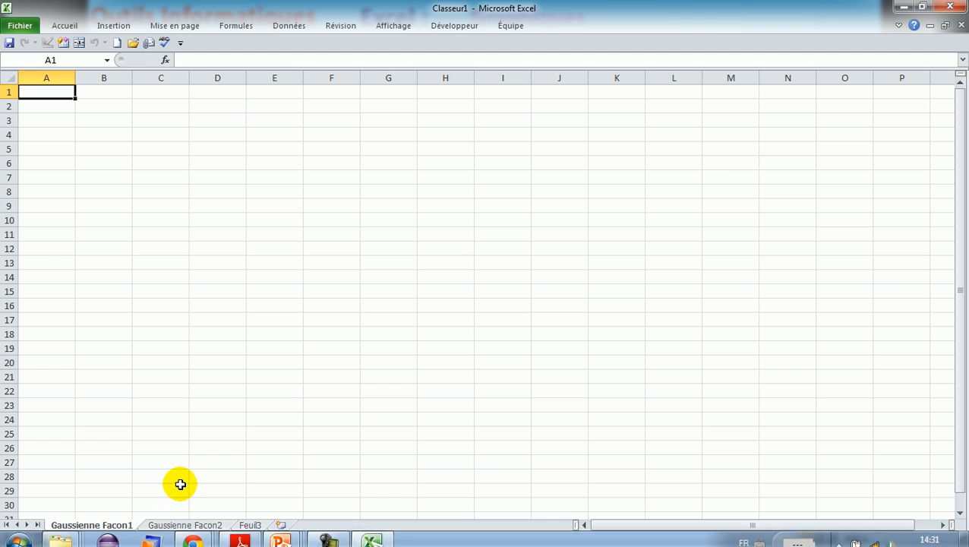
pyautogui.keyDown('ctrl'); pyautogui.click(178, 526); pyautogui.keyUp('ctrl')
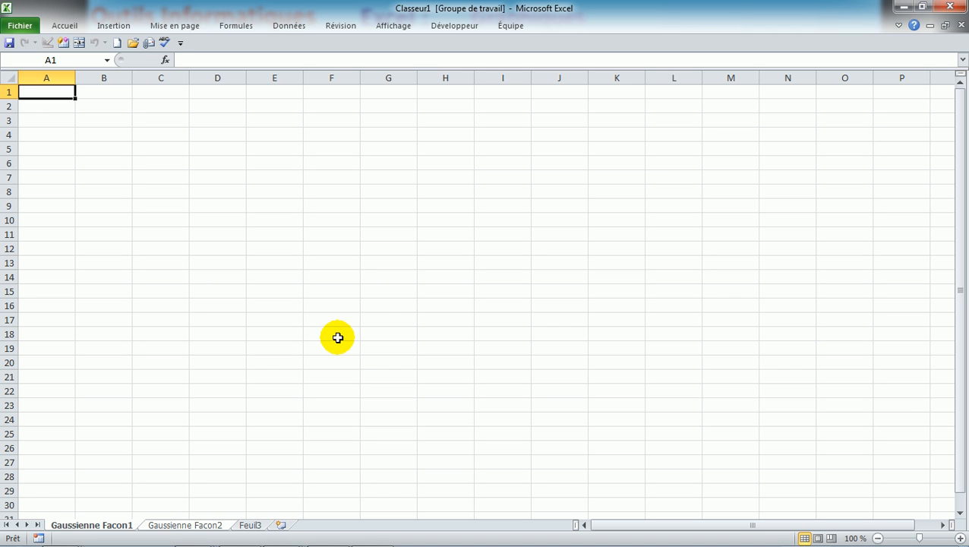
pyautogui.write('Tracé')
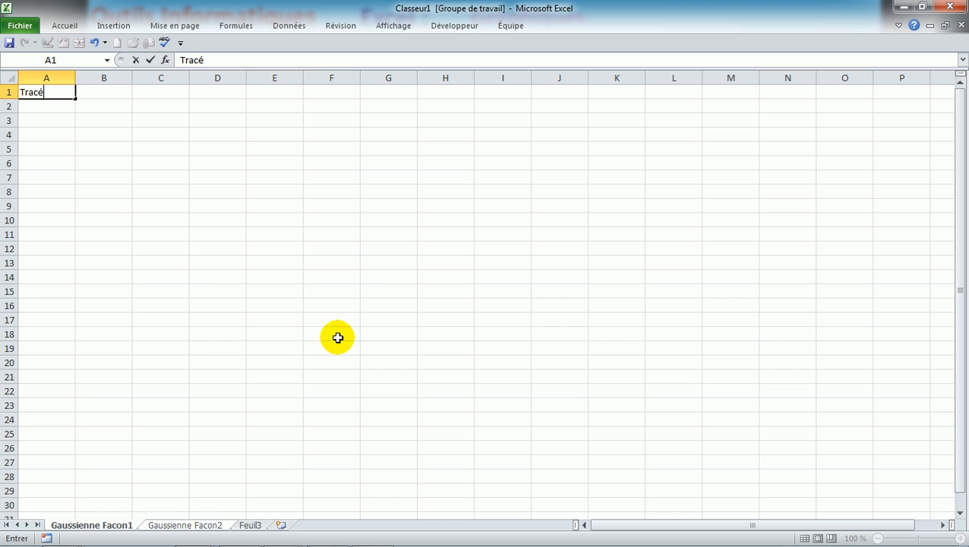
pyautogui.write(' de la fonction')
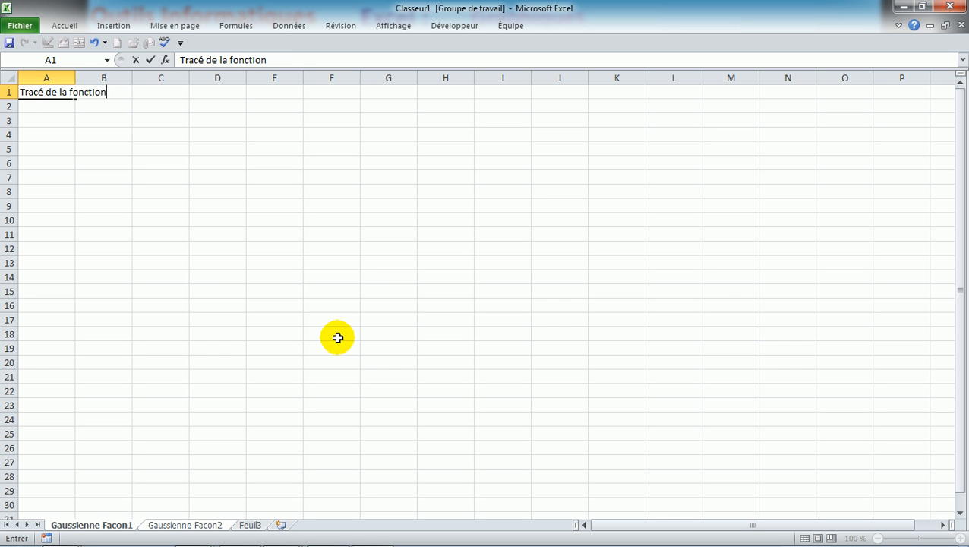
pyautogui.write(' gaussienn')
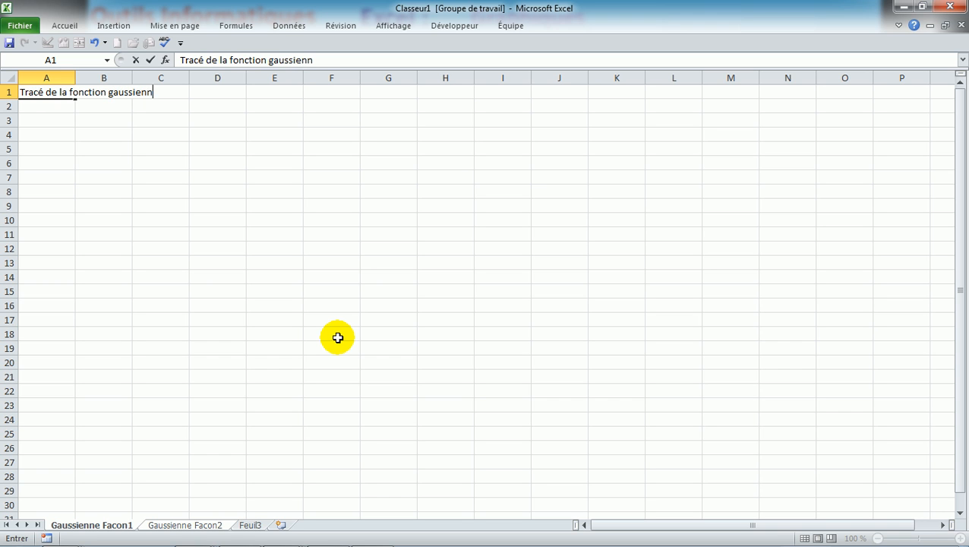
pyautogui.write('e en 2 dimensions')
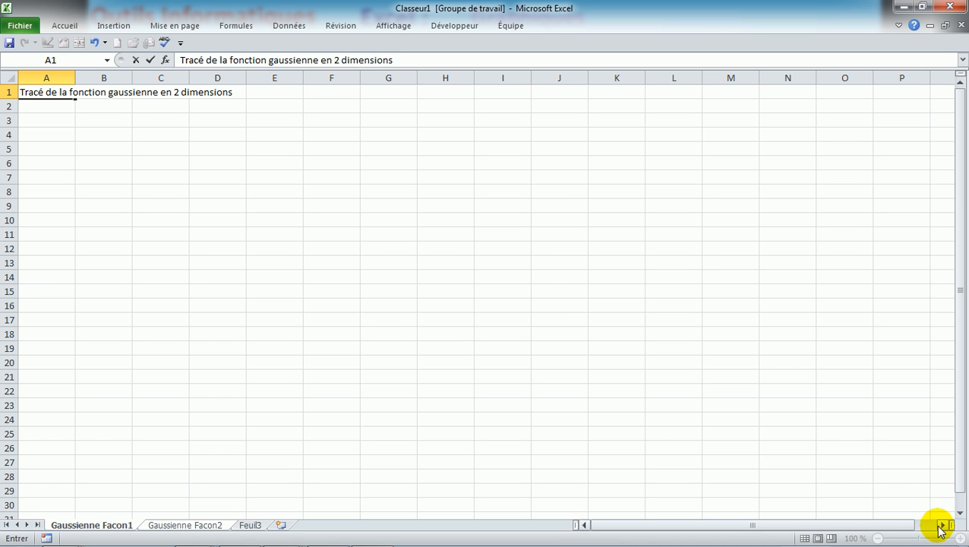
pyautogui.moveTo(958, 540)
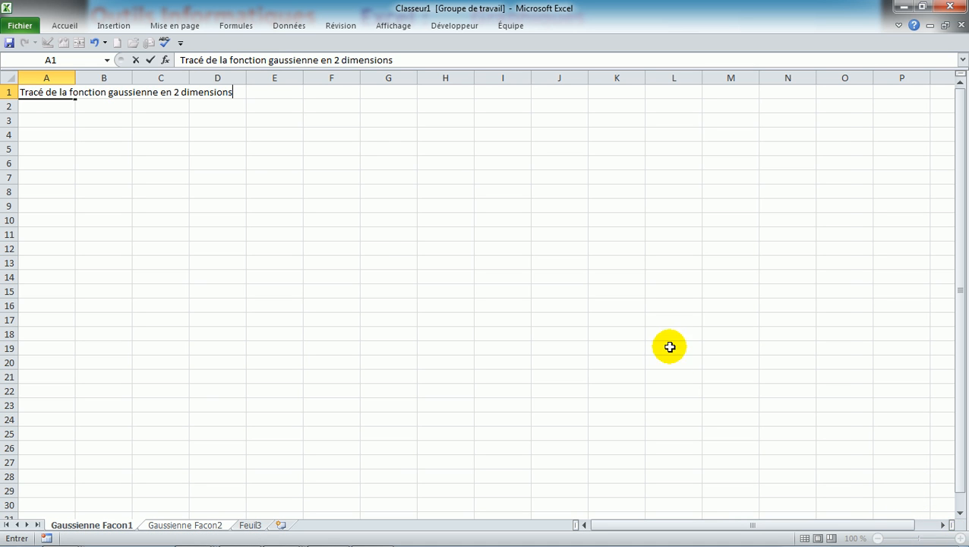
pyautogui.click(122, 149)
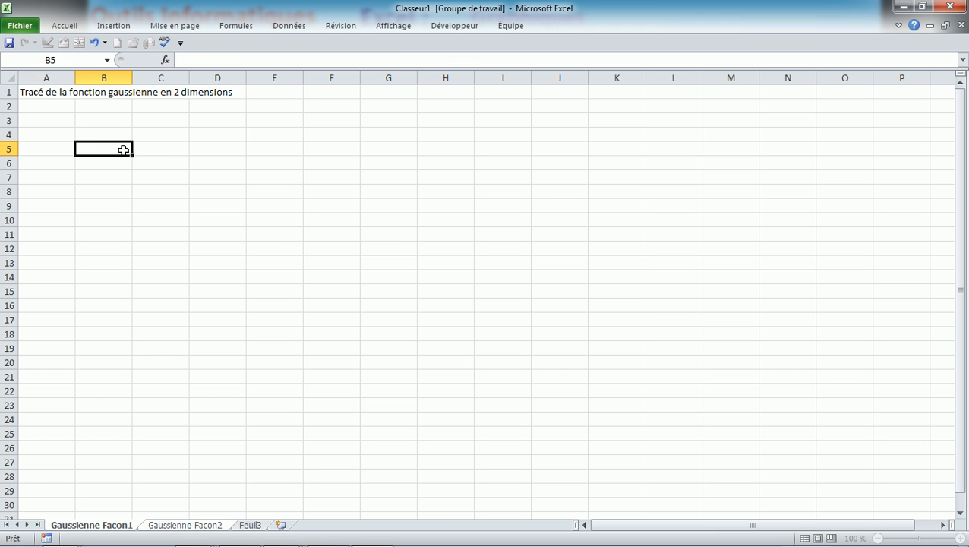
# Ungroup the sheets and set the zoom of Gaussienne Facon1 to 150 %
pyautogui.rightClick(168, 527)
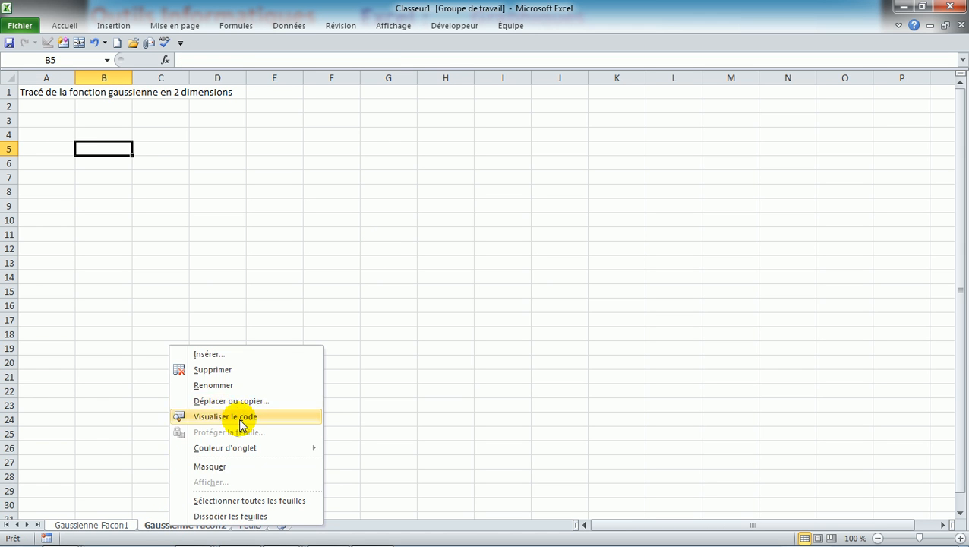
pyautogui.click(244, 515)
pyautogui.click(118, 528)
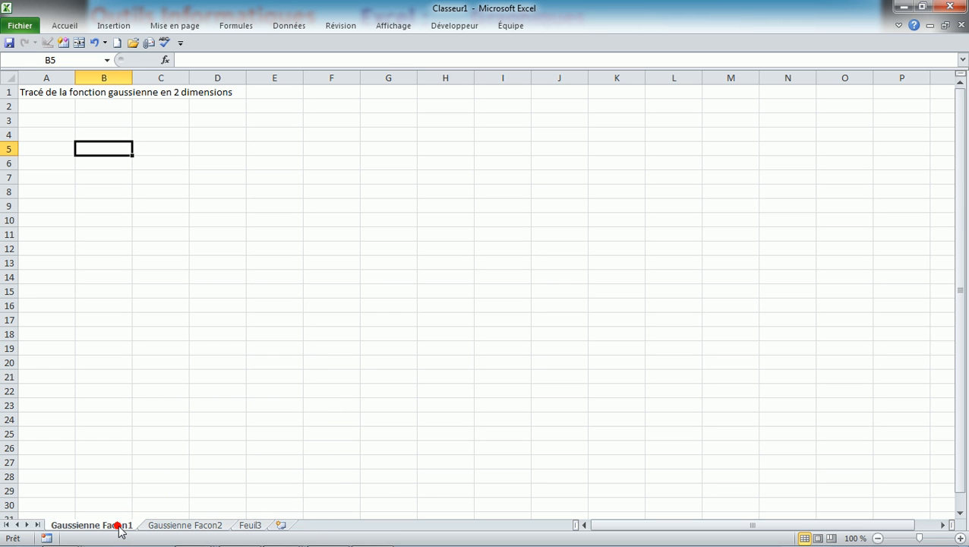
pyautogui.click(960, 537)
pyautogui.click(960, 538)
pyautogui.click(960, 537)
pyautogui.click(960, 537)
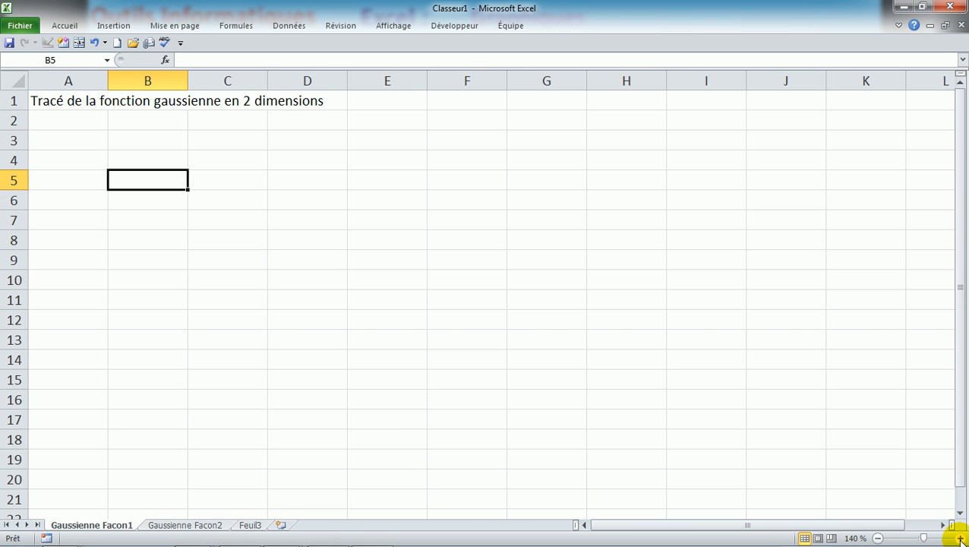
pyautogui.click(961, 538)
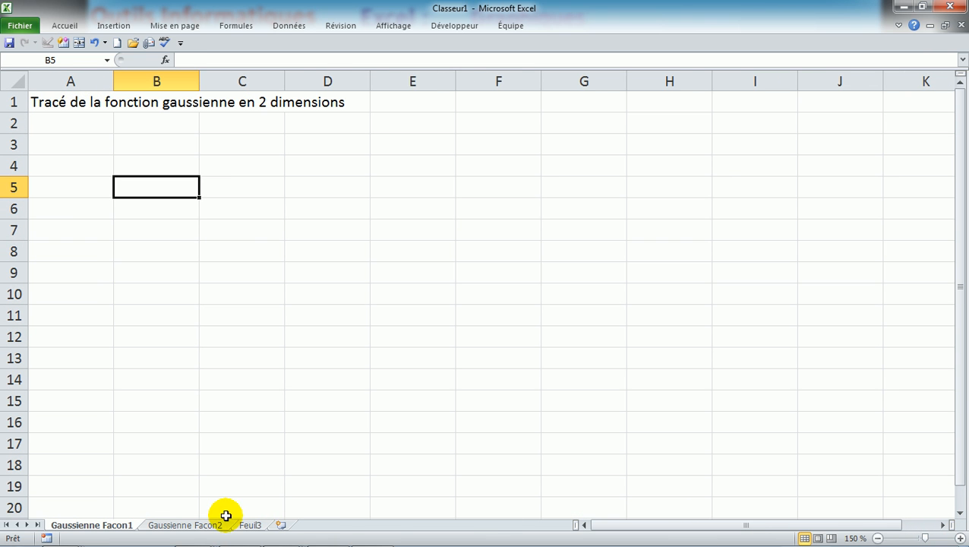
# Set the zoom of the Gaussienne Facon2 sheet to 150 %
pyautogui.click(203, 526)
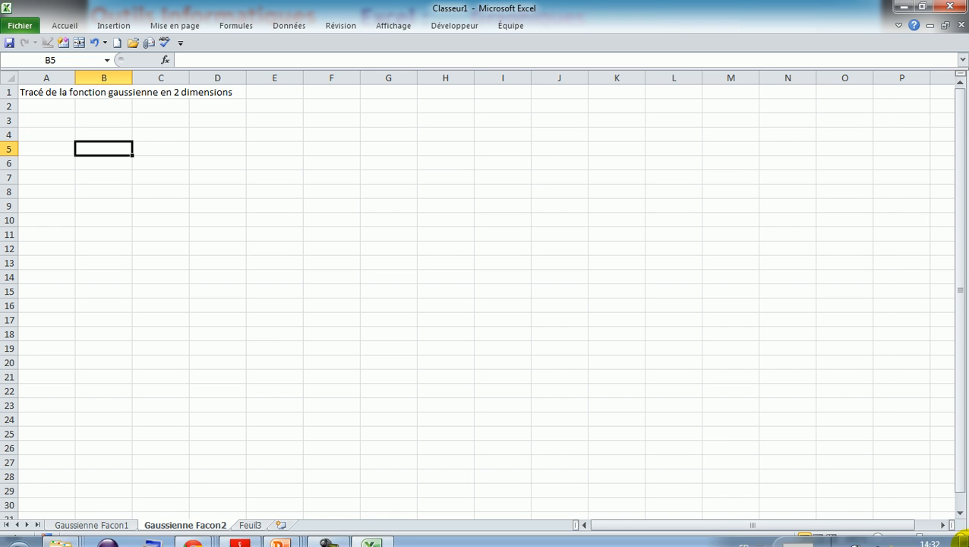
pyautogui.click(903, 491)
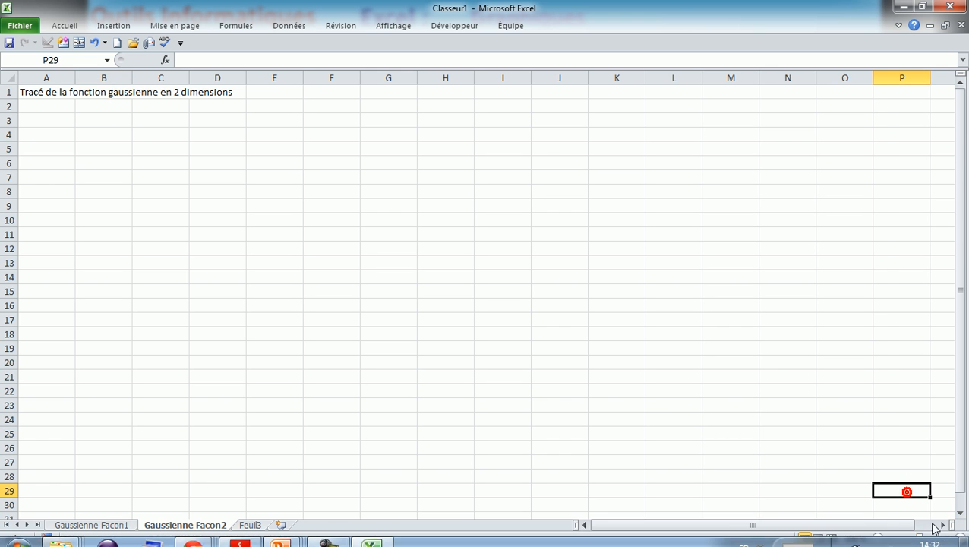
pyautogui.click(960, 538)
pyautogui.click(960, 538)
pyautogui.click(960, 538)
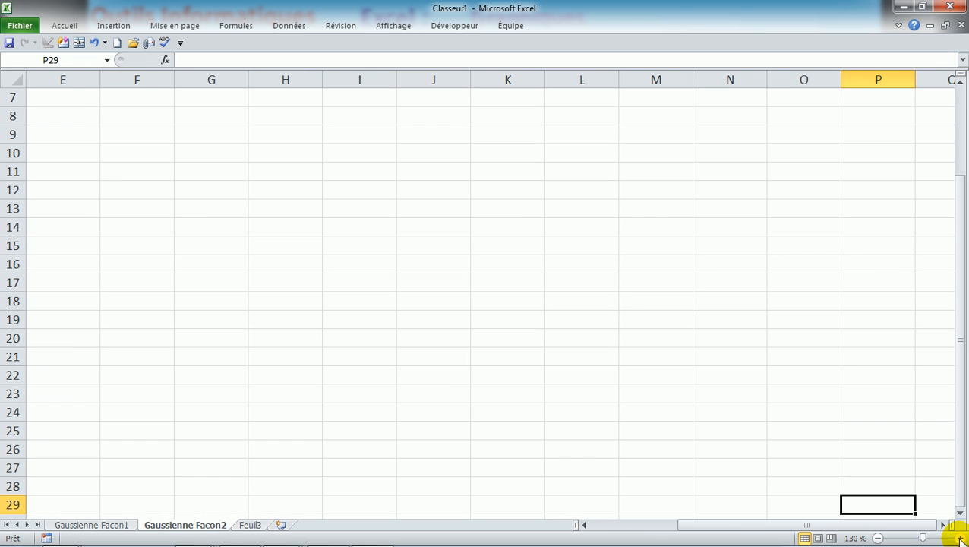
pyautogui.click(961, 538)
pyautogui.click(960, 537)
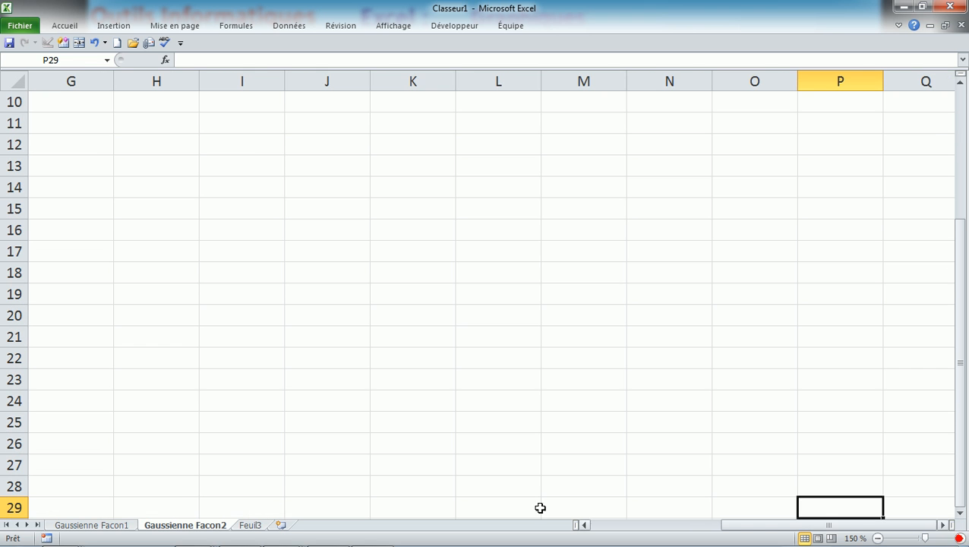
# Group Gaussienne Facon1 and Gaussienne Facon2 again and enter the label Sigma in A4 with the value 0,7 in B4
pyautogui.click(116, 525)
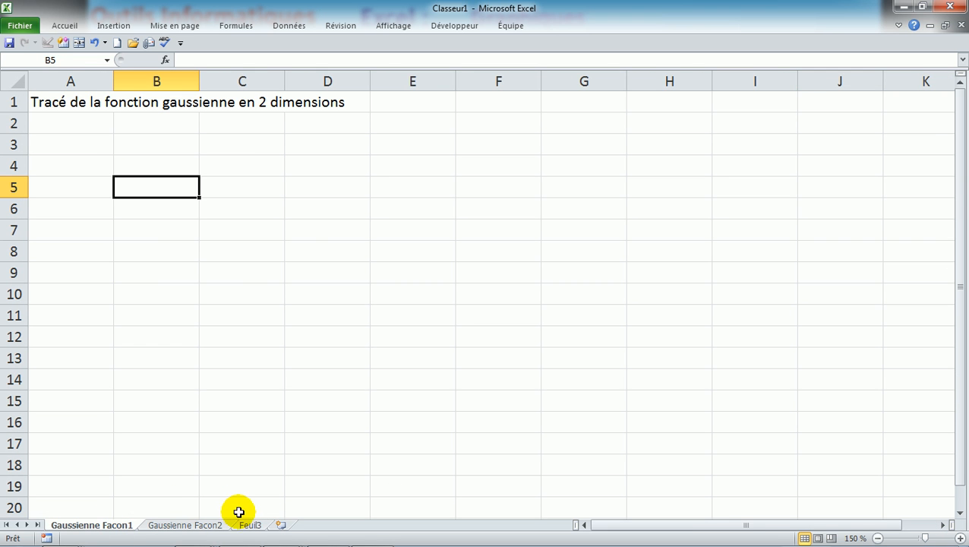
pyautogui.keyDown('ctrl'); pyautogui.click(212, 526); pyautogui.keyUp('ctrl')
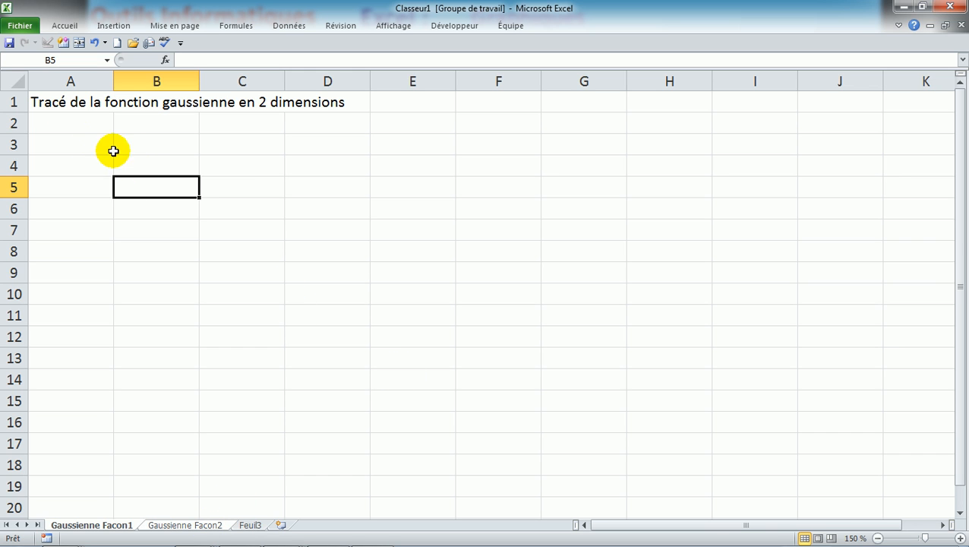
pyautogui.click(47, 104)
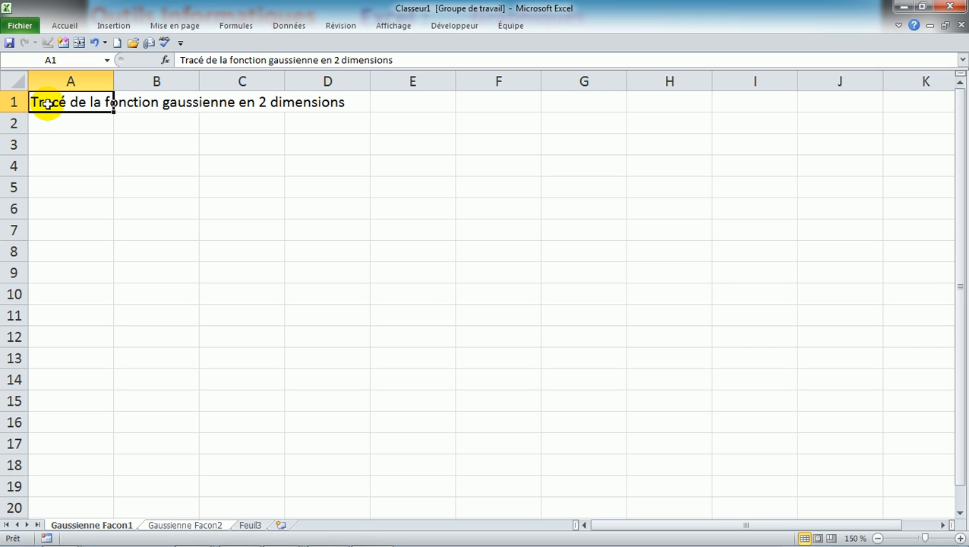
pyautogui.click(90, 170)
pyautogui.click(89, 170)
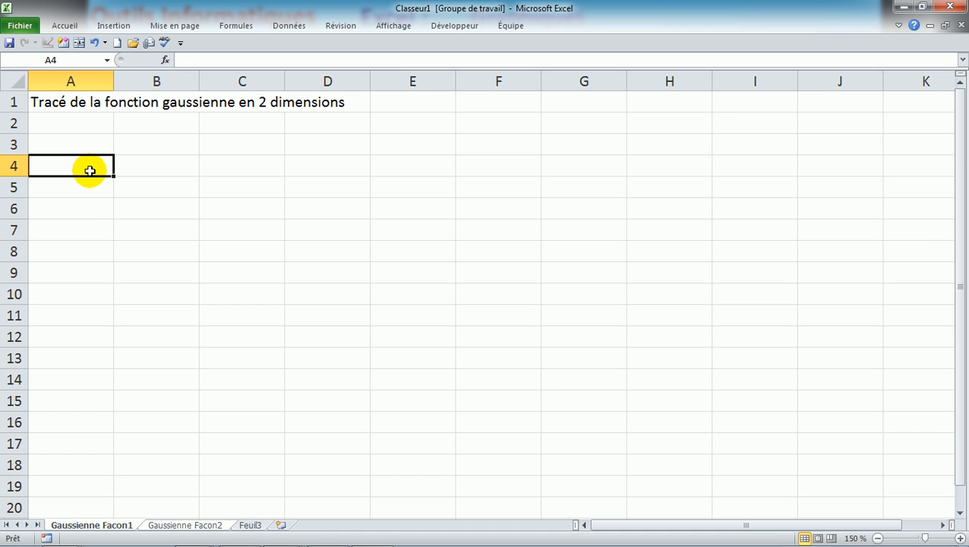
pyautogui.write('Sigma')
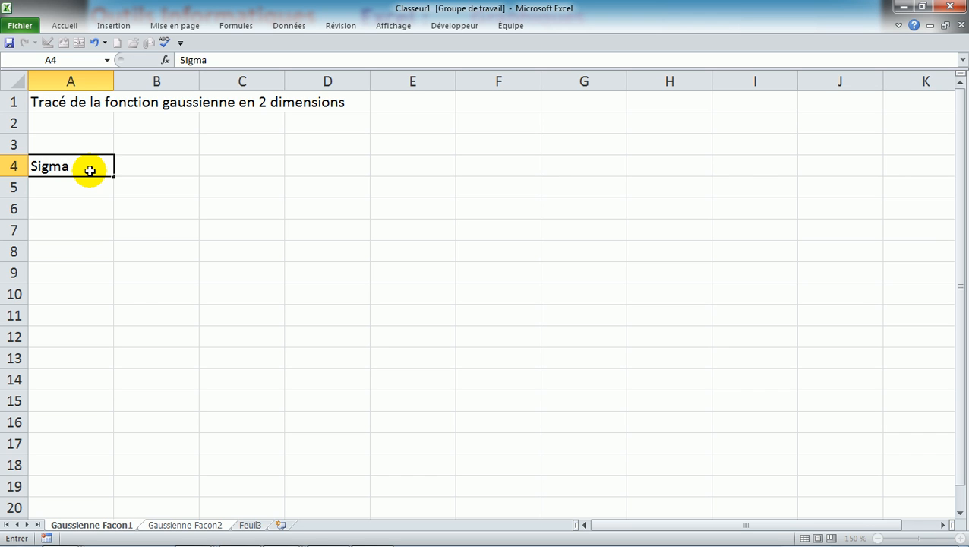
pyautogui.press('Tab')
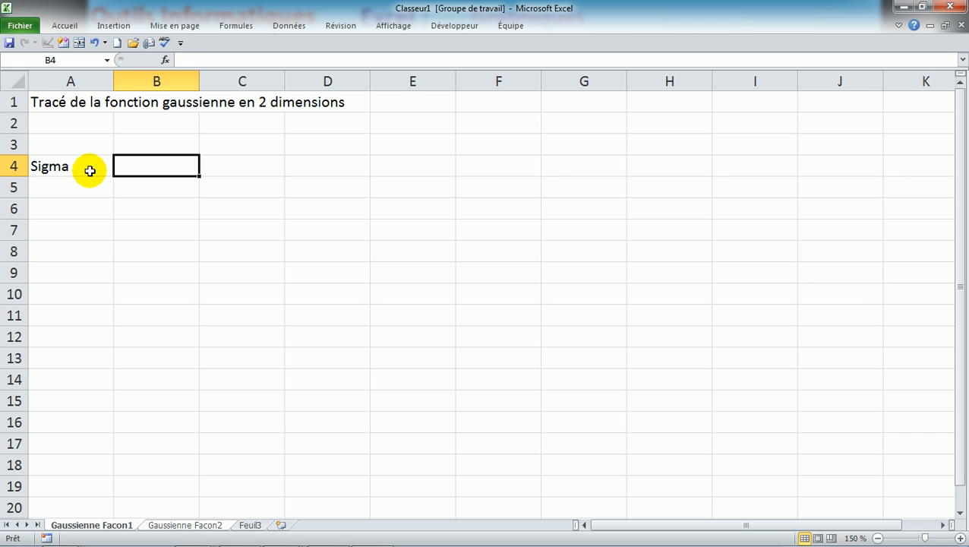
pyautogui.write('0,7')
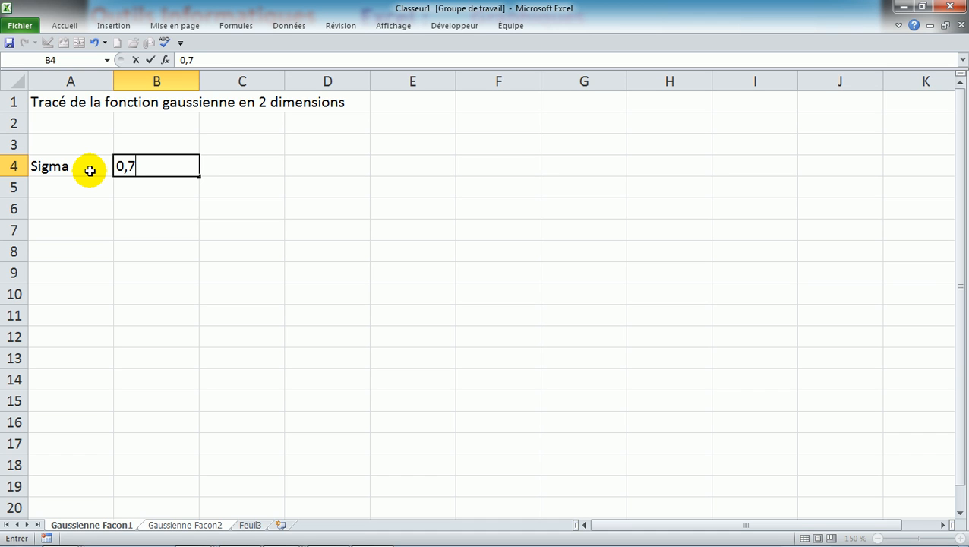
pyautogui.press('Return')
# Enter the labels x0 in A5 and Y0 in A6, with the value 0 in B5 and B6
pyautogui.press('Left')
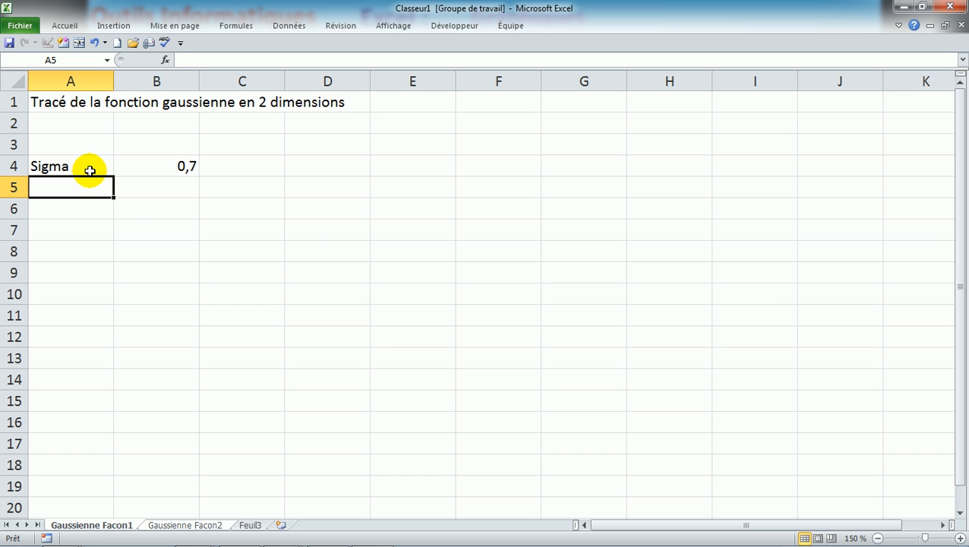
pyautogui.write('x0')
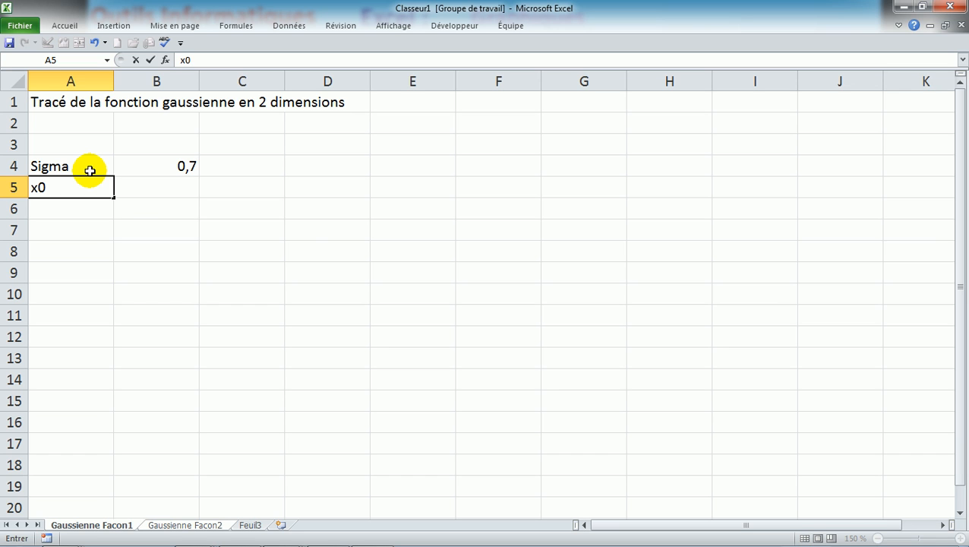
pyautogui.press('Return')
pyautogui.write('Y0')
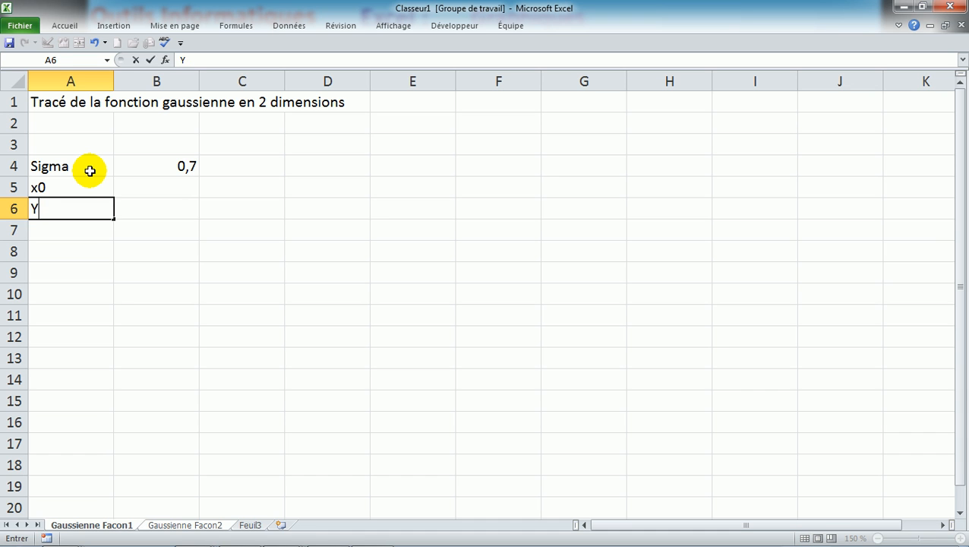
pyautogui.press('Up')
pyautogui.press('Right')
pyautogui.write('0')
pyautogui.press('Return')
pyautogui.write('0')
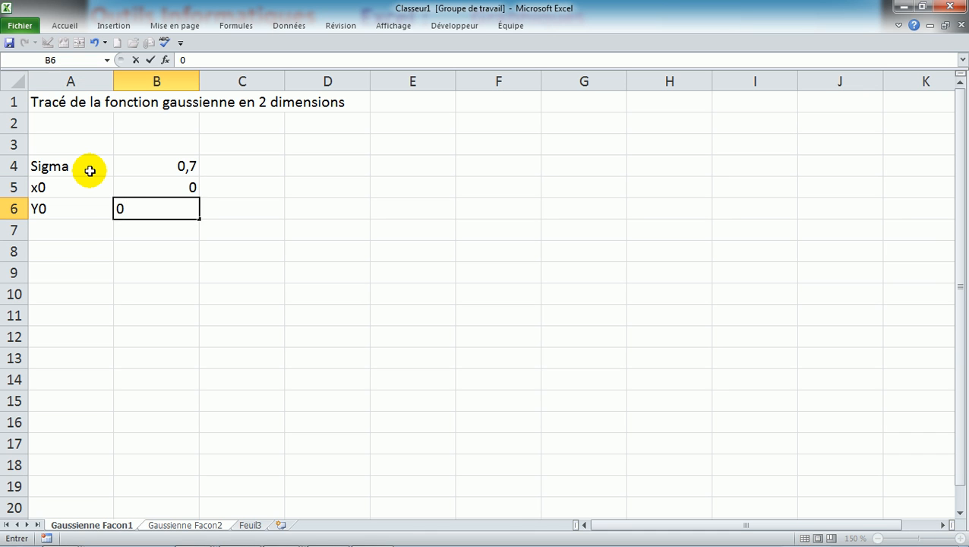
pyautogui.press('Return')
pyautogui.press('Left')
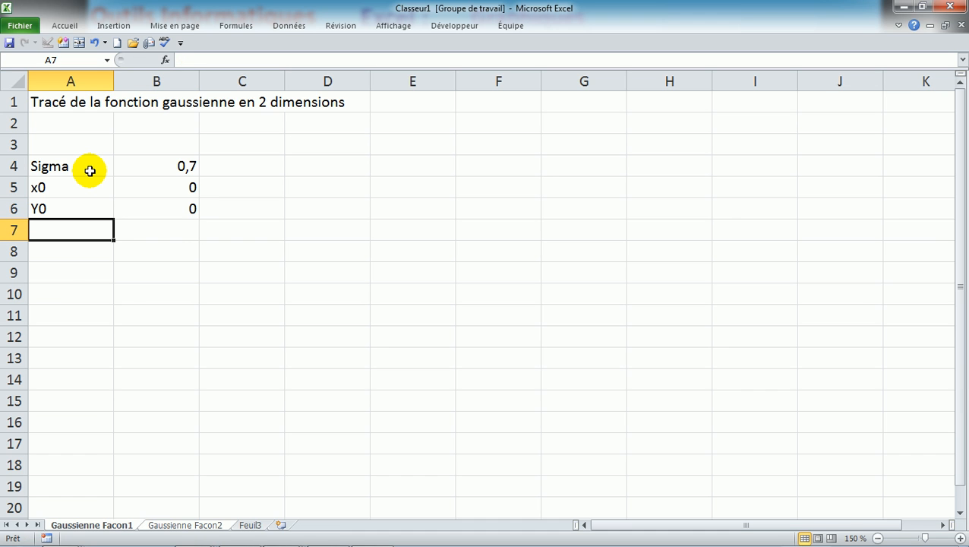
pyautogui.press('Up')
pyautogui.press('Up')
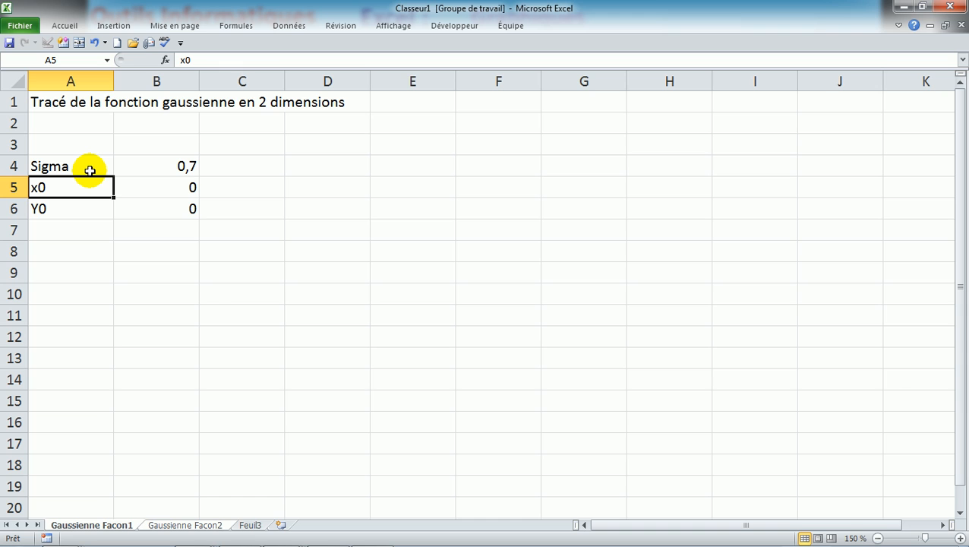
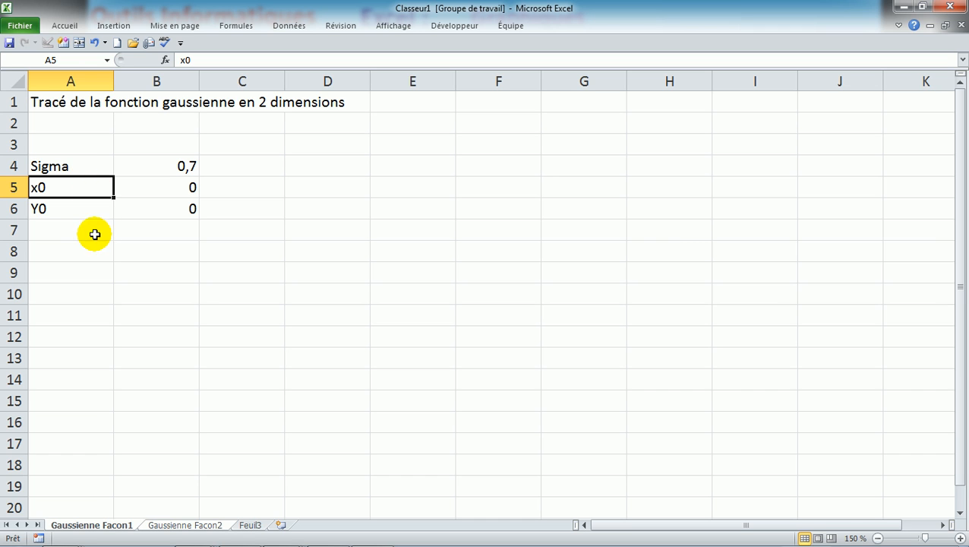
# Enter the value -3 in cell B9 of the grouped sheets
pyautogui.click(163, 255)
pyautogui.click(165, 283)
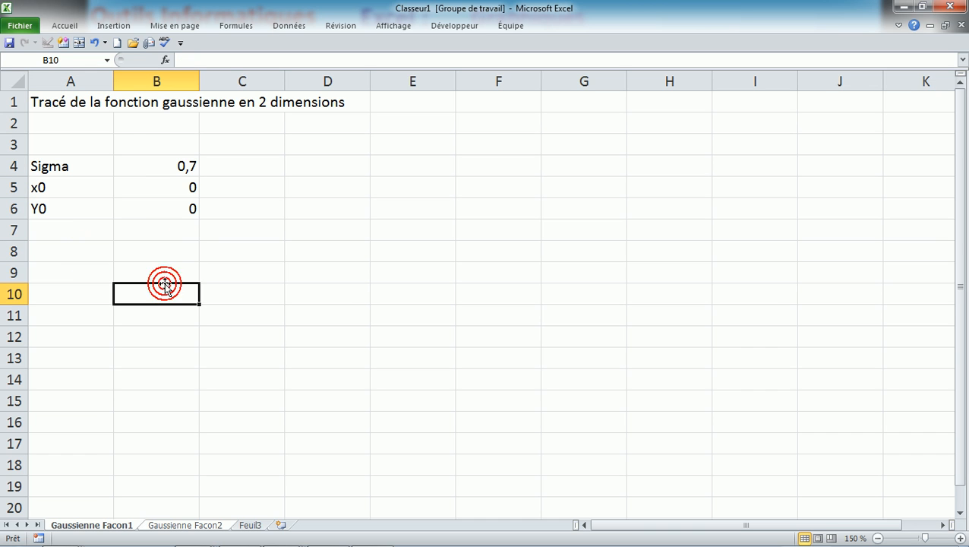
pyautogui.click(153, 270)
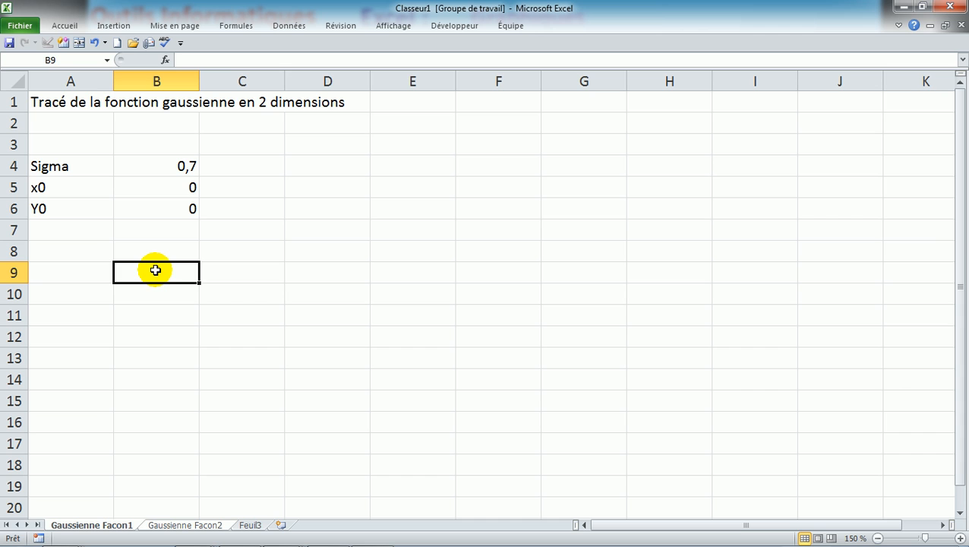
pyautogui.write('-3')
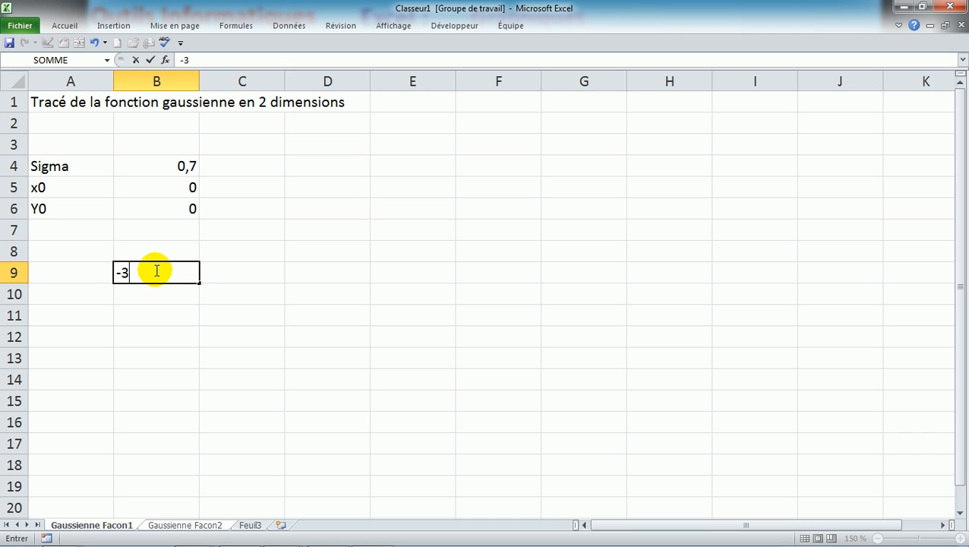
pyautogui.press('Return')
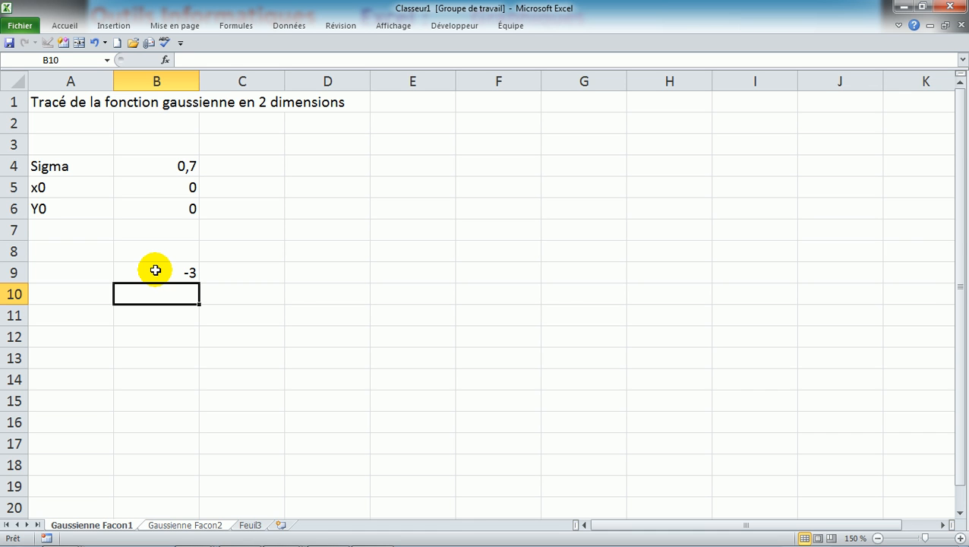
# Enter -2,9 in B10 and extend the series from B9:B10 down to 3 in B69 of the grouped sheets
pyautogui.write('-2,9')
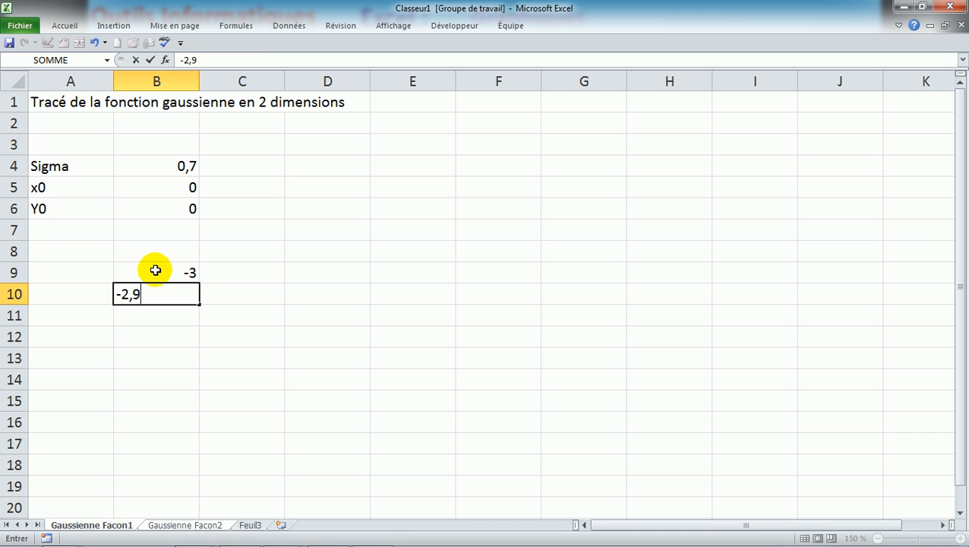
pyautogui.press('Return')
pyautogui.press('Up')
pyautogui.press('Up')
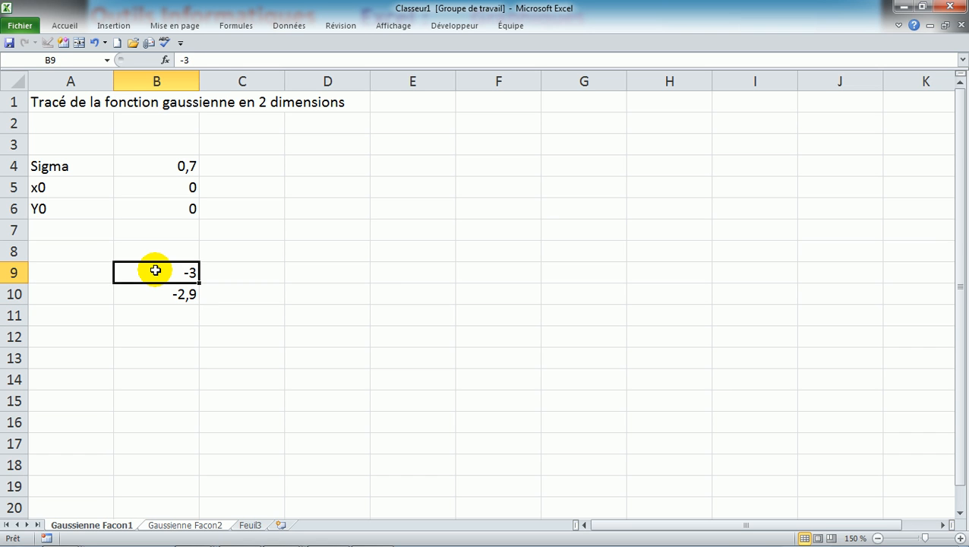
pyautogui.hotkey('shift', 'Down')
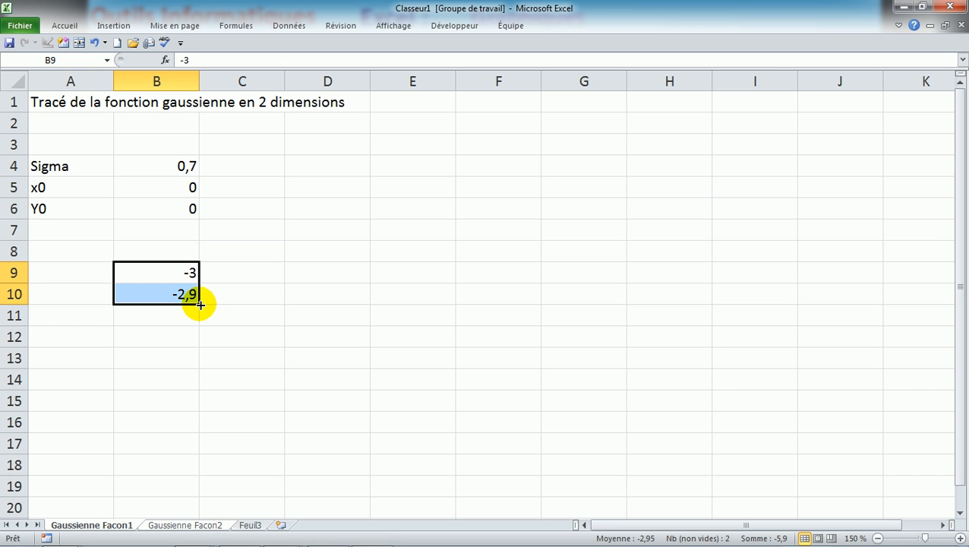
pyautogui.moveTo(200, 304); pyautogui.dragTo(198, 474)
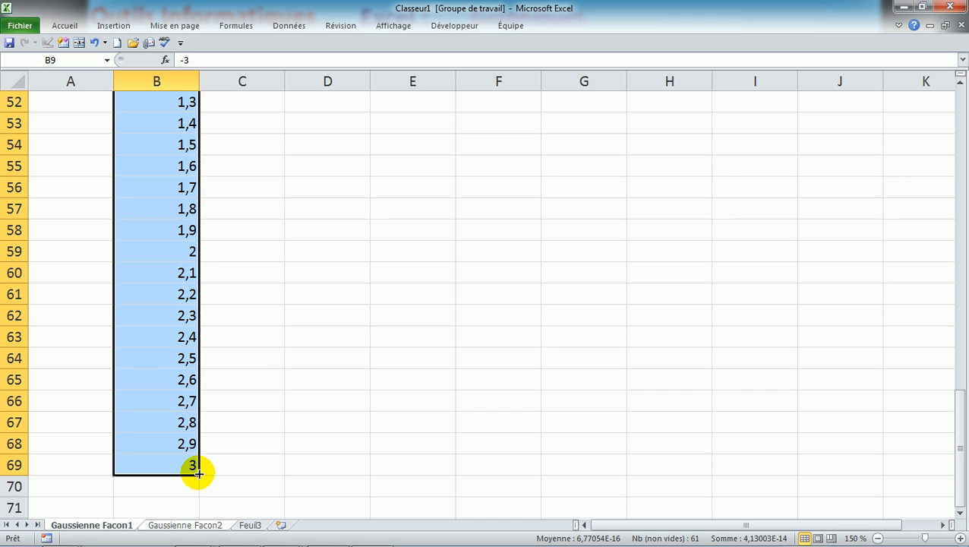
pyautogui.click(961, 84)
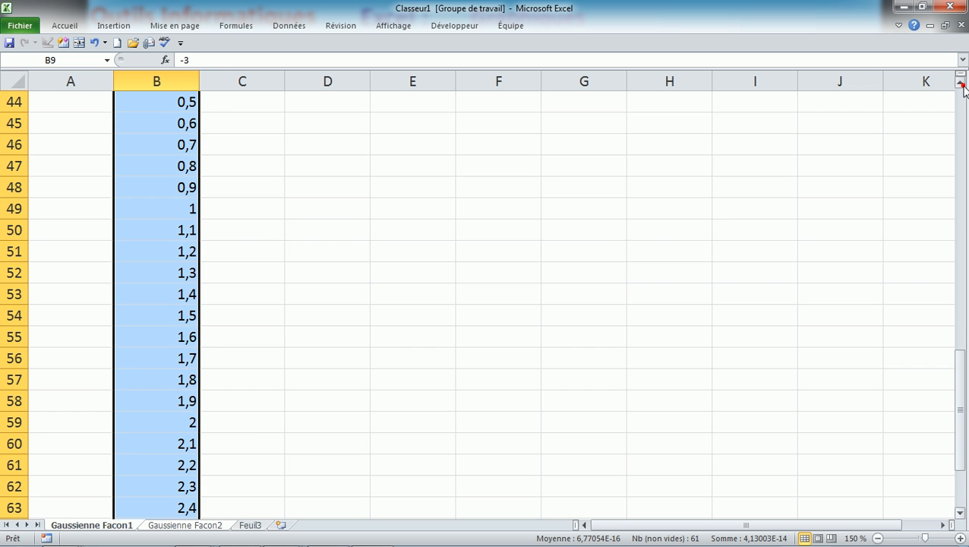
pyautogui.click(961, 83)
pyautogui.doubleClick(961, 82)
pyautogui.click(959, 113)
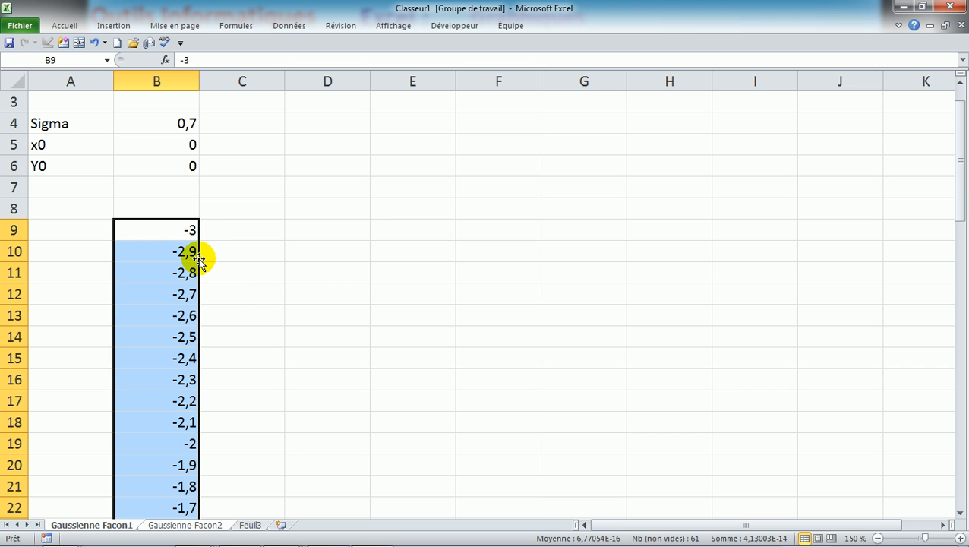
# Compare Gaussienne Facon1 and Gaussienne Facon2 to check whether the column B series reached both sheets
pyautogui.click(209, 526)
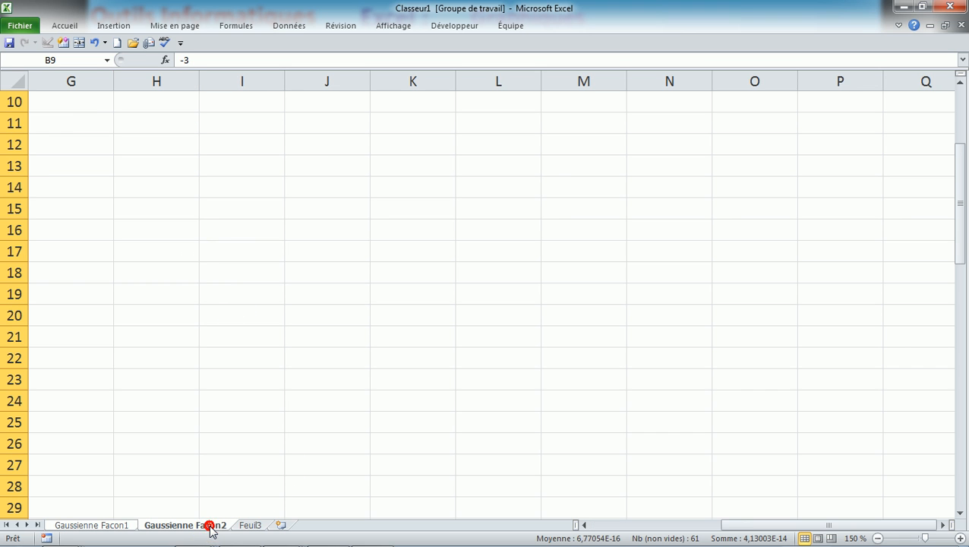
pyautogui.click(110, 525)
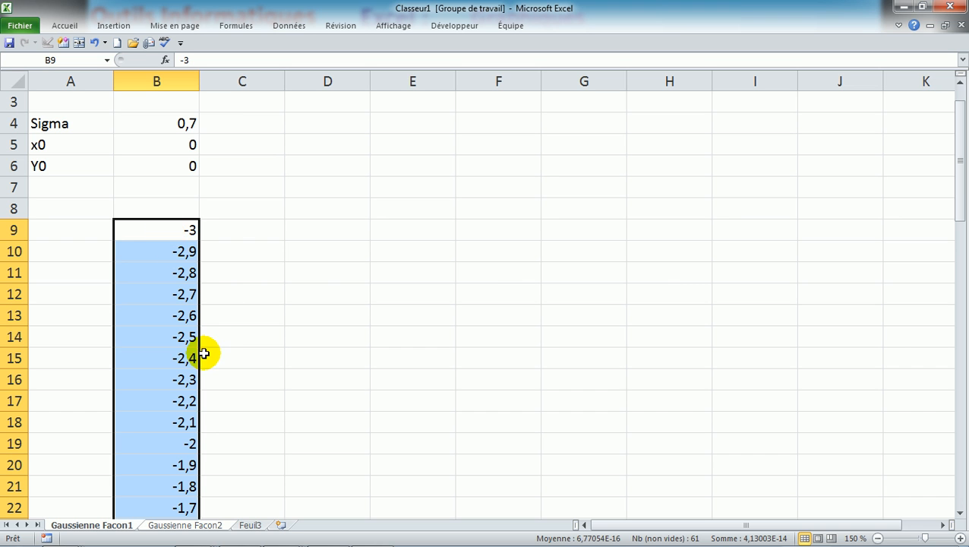
pyautogui.click(185, 525)
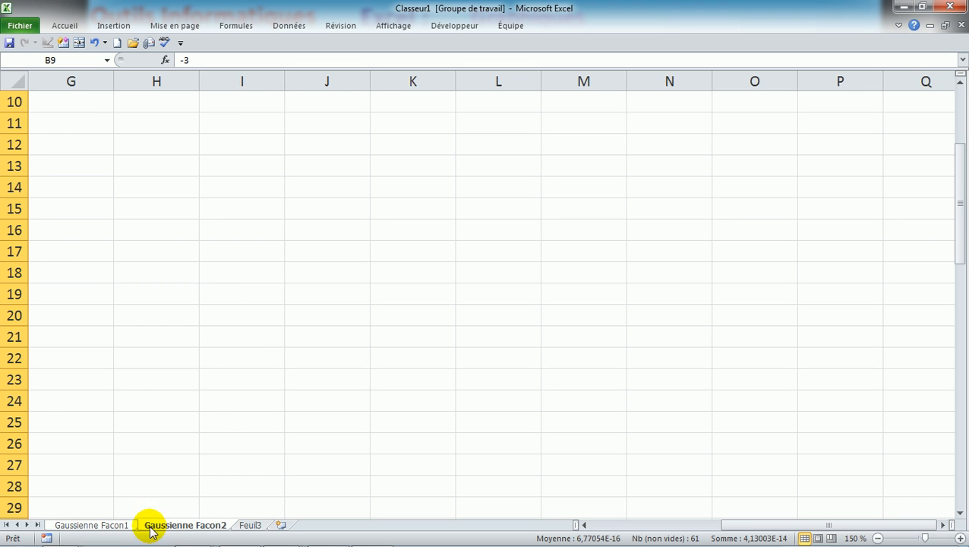
pyautogui.click(102, 525)
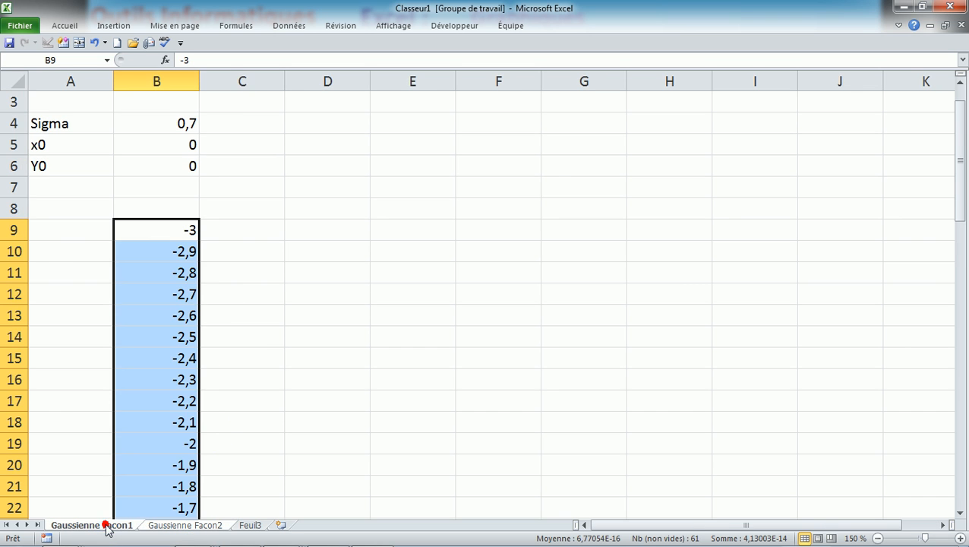
pyautogui.click(182, 238)
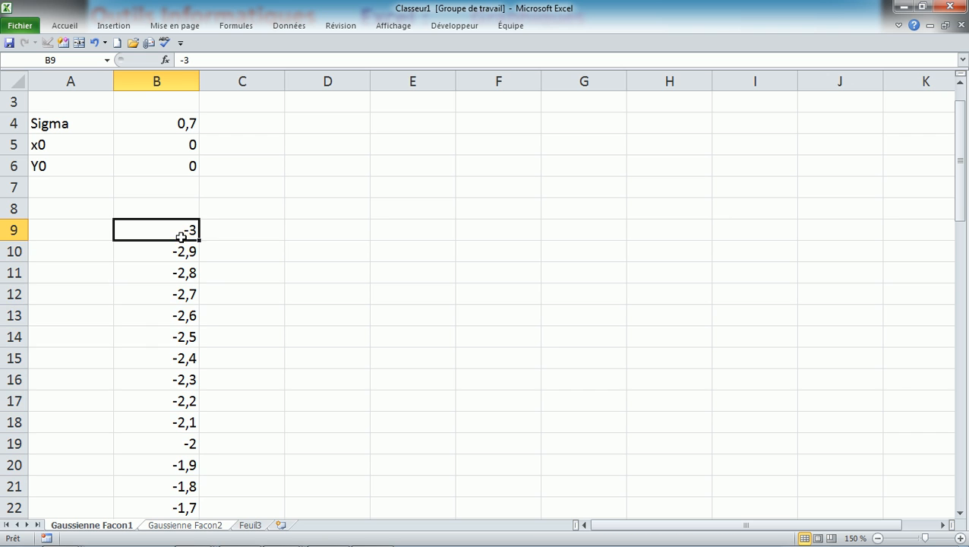
pyautogui.click(194, 525)
pyautogui.click(111, 525)
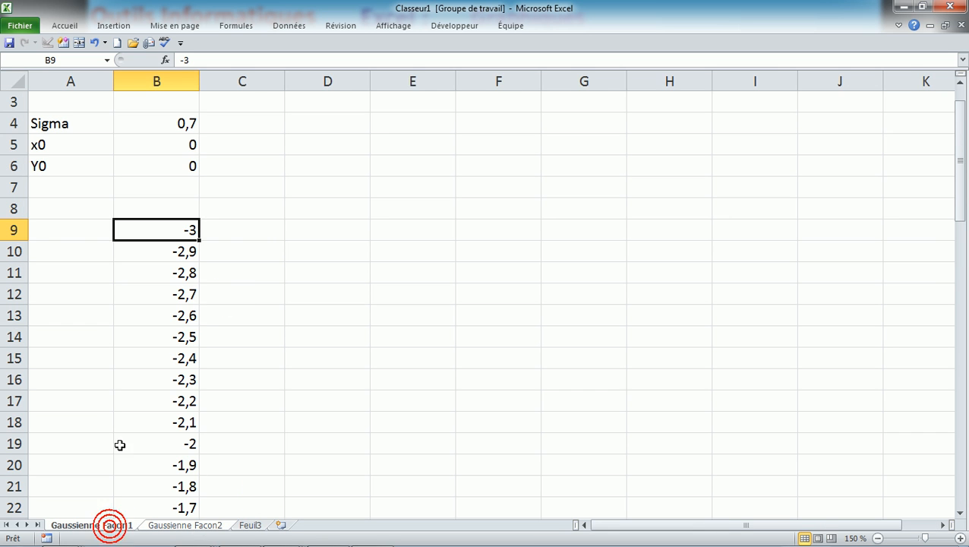
# Undo the series fill and the entries in B10 and B9
pyautogui.click(95, 45)
pyautogui.click(95, 44)
pyautogui.click(95, 44)
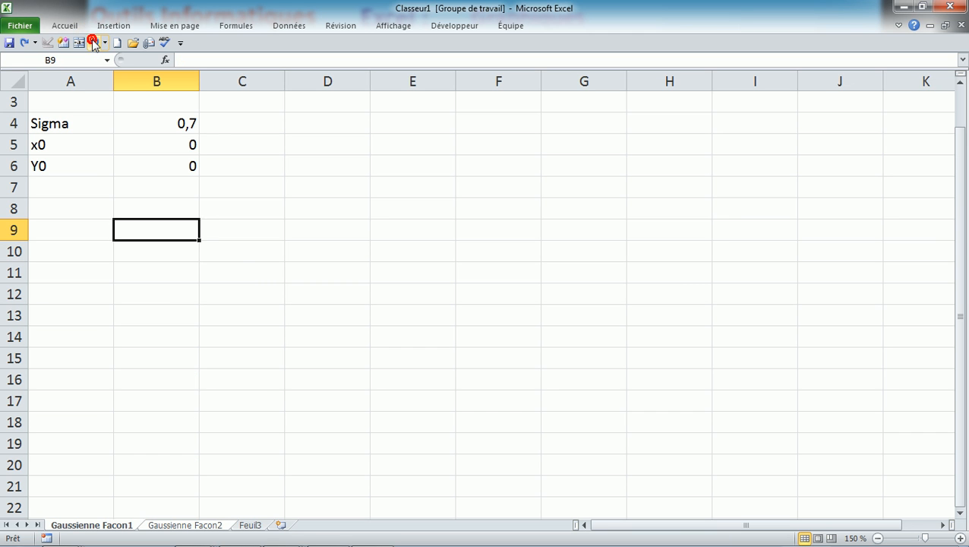
# Ungroup the two sheets and group Gaussienne Facon1 with Gaussienne Facon2 again
pyautogui.keyDown('ctrl'); pyautogui.click(186, 525); pyautogui.keyUp('ctrl')
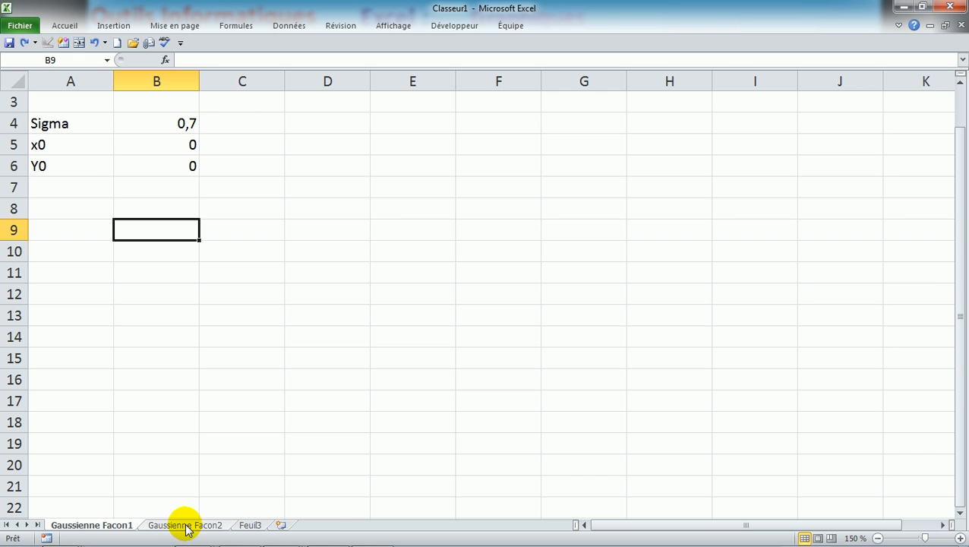
pyautogui.click(186, 525)
pyautogui.rightClick(186, 525)
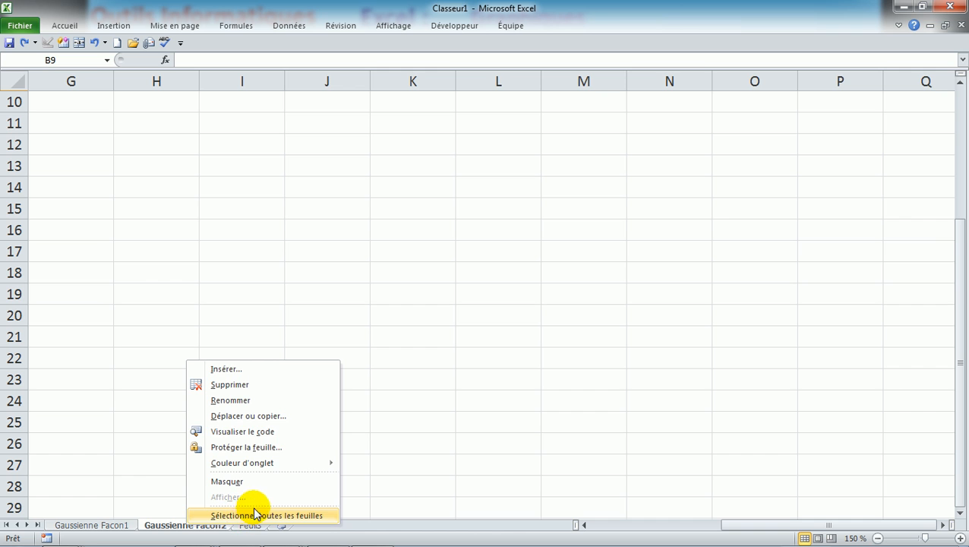
pyautogui.click(130, 490)
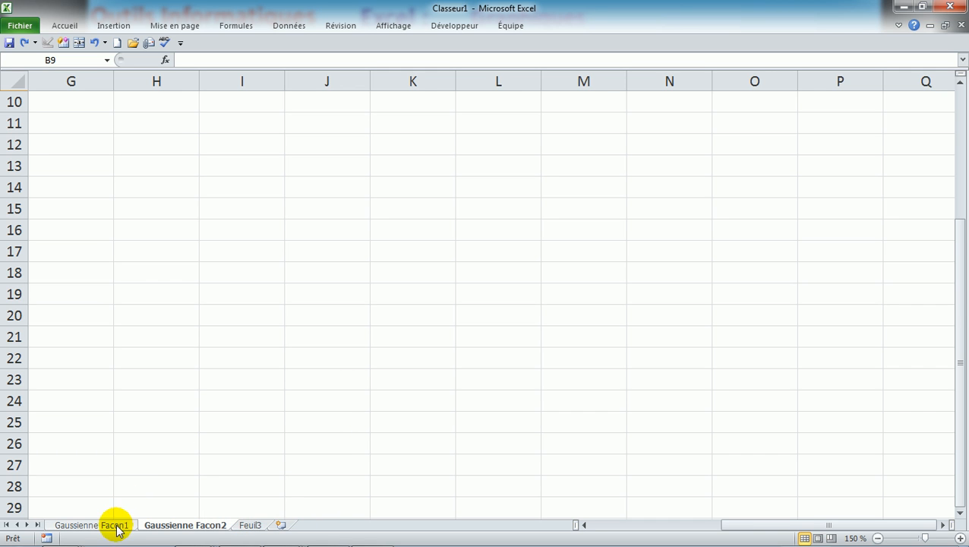
pyautogui.click(116, 525)
pyautogui.keyDown('ctrl'); pyautogui.click(176, 525); pyautogui.keyUp('ctrl')
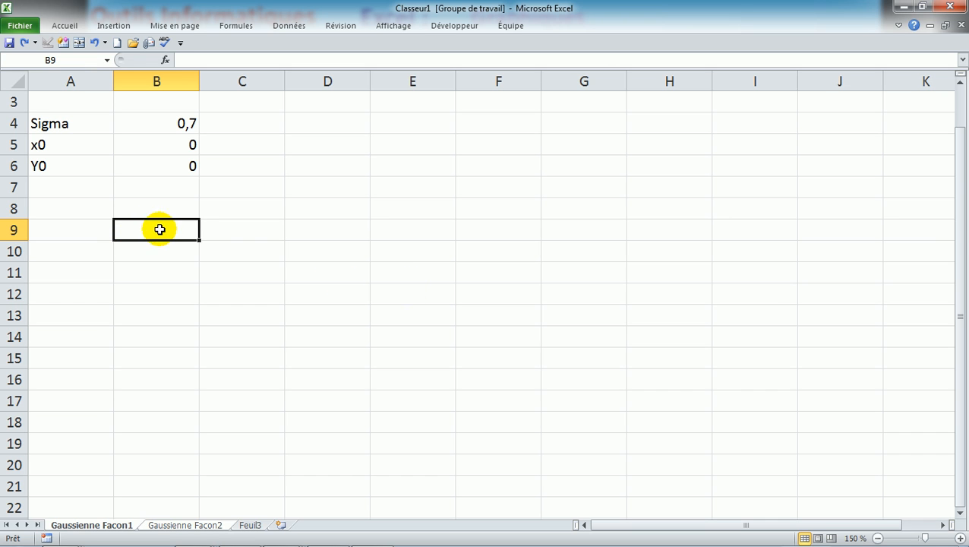
# Enter -3 in B9 and -2,9 in B10 of the grouped sheets and check the entries on Gaussienne Facon2
pyautogui.write('-3')
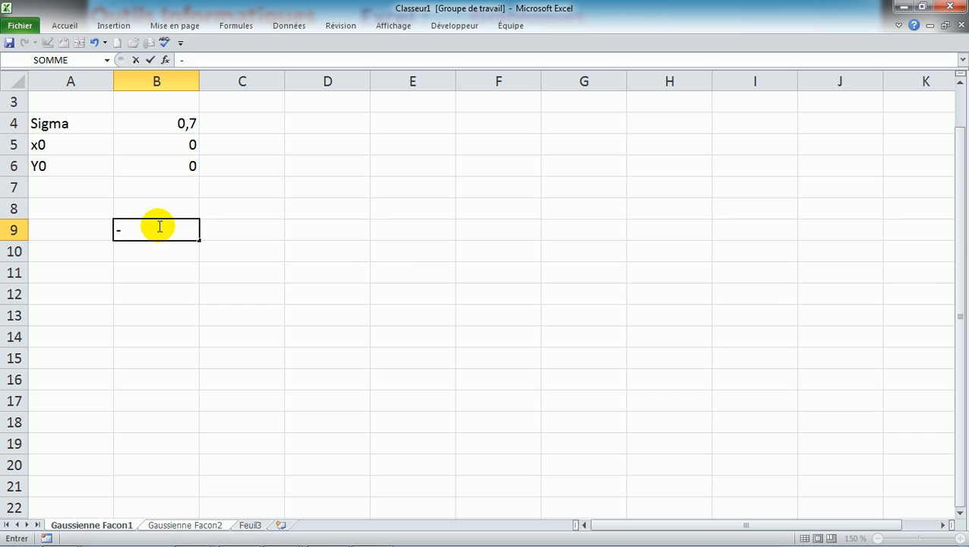
pyautogui.press('Return')
pyautogui.write('-2,')
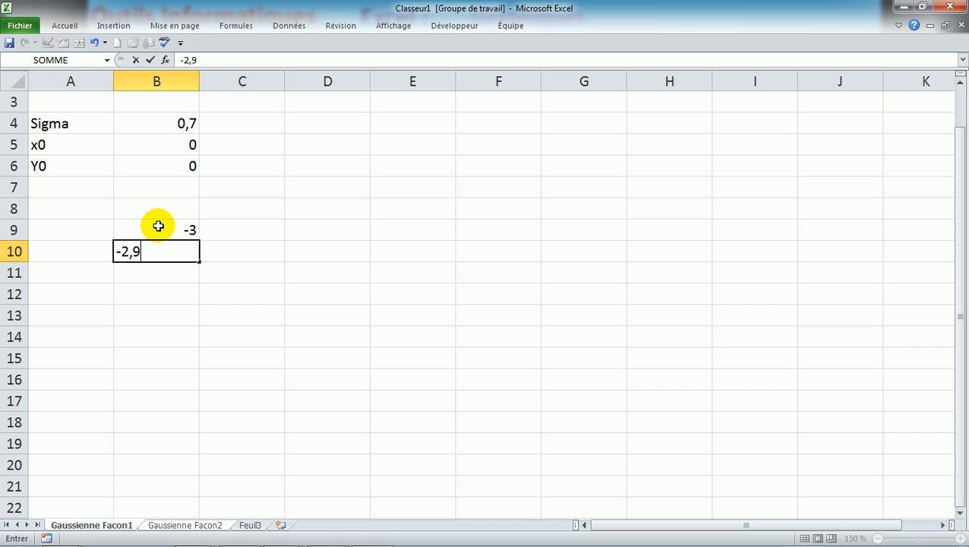
pyautogui.write('9')
pyautogui.press('Return')
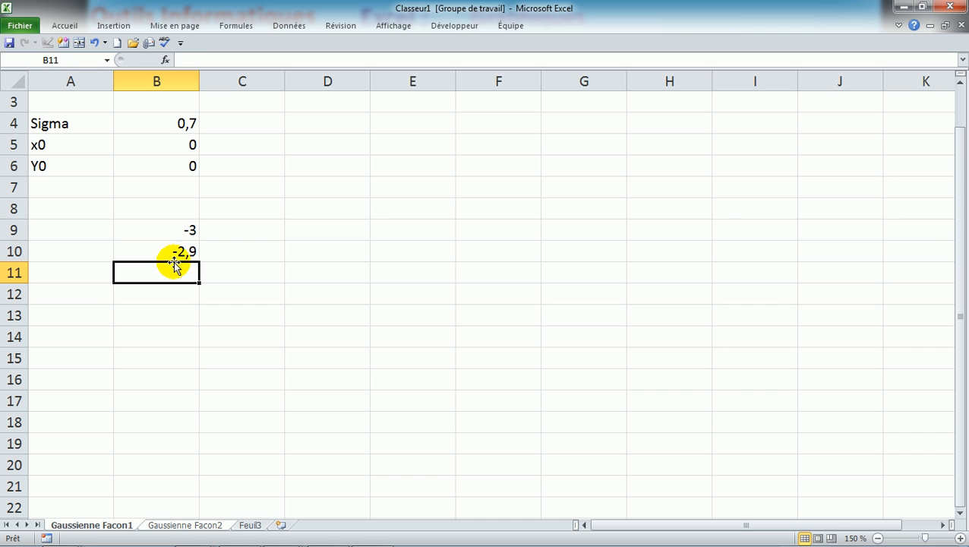
pyautogui.click(193, 525)
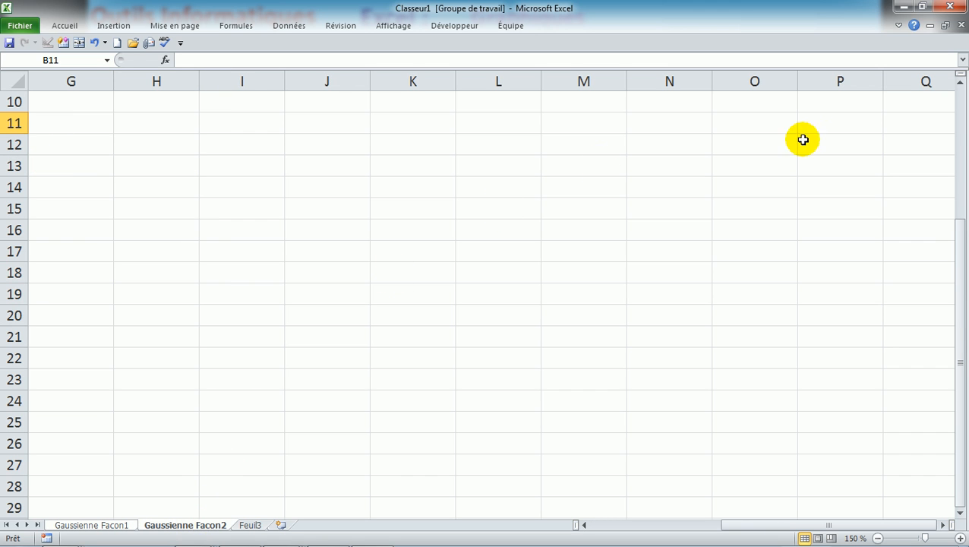
pyautogui.click(960, 102)
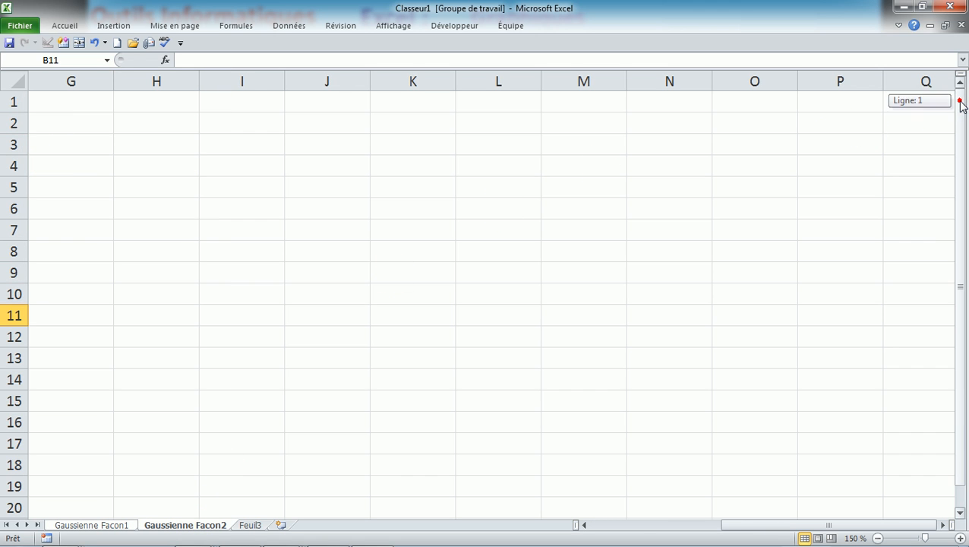
pyautogui.click(611, 524)
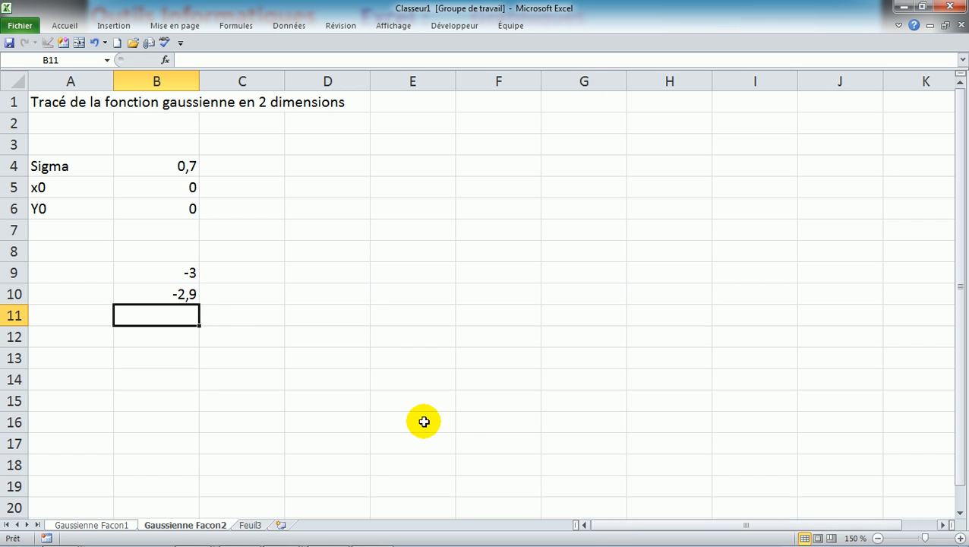
# Extend the series from B9:B10 down to 3 in B69 on Gaussienne Facon1 and check it on Gaussienne Facon2
pyautogui.click(73, 524)
pyautogui.moveTo(171, 227); pyautogui.dragTo(174, 249)
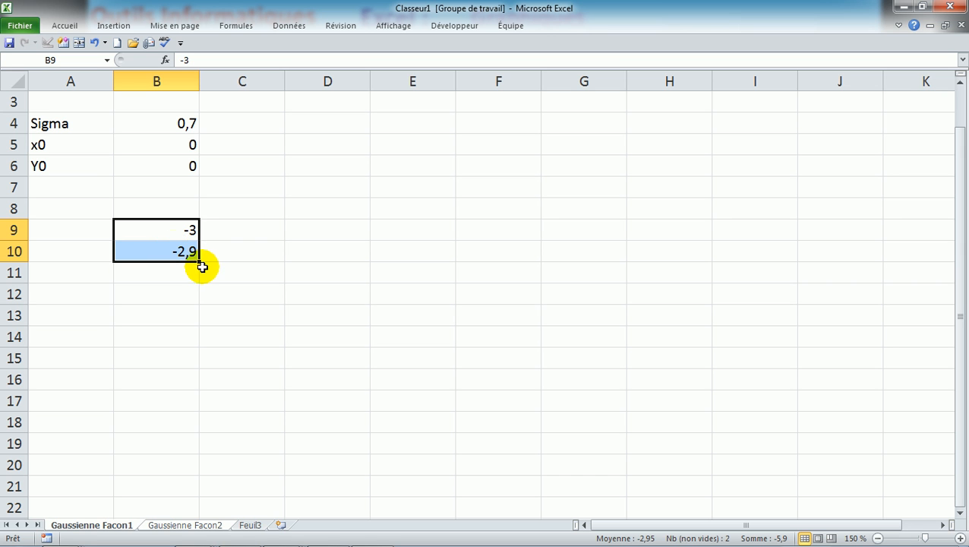
pyautogui.moveTo(199, 262); pyautogui.dragTo(197, 139)
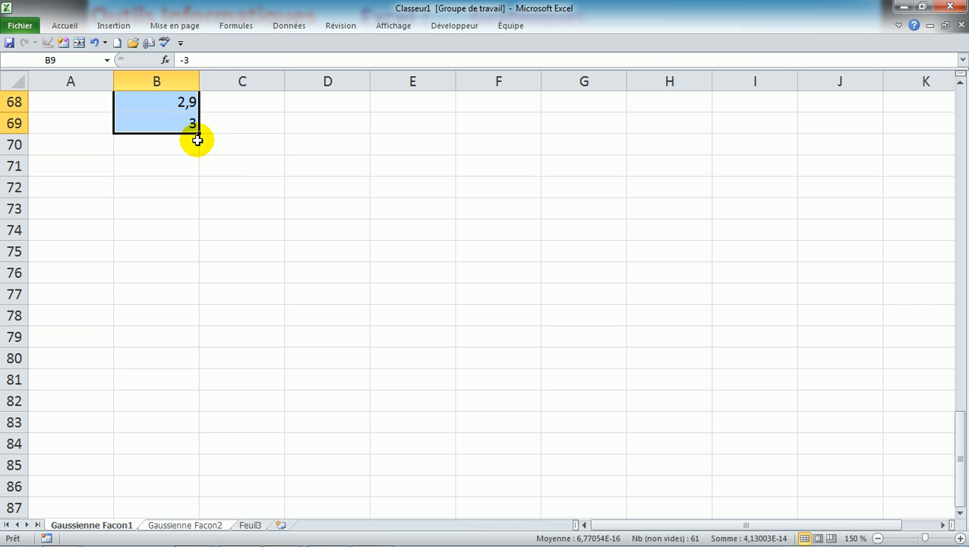
pyautogui.click(190, 527)
pyautogui.click(189, 527)
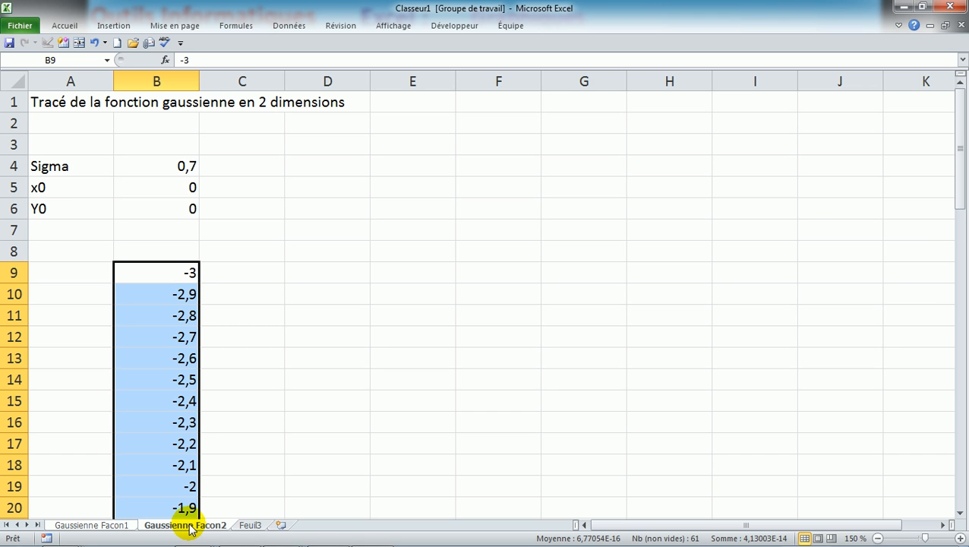
# Enter -3 in C8 and -2,9 in D8 of the grouped sheets
pyautogui.click(238, 252)
pyautogui.click(237, 252)
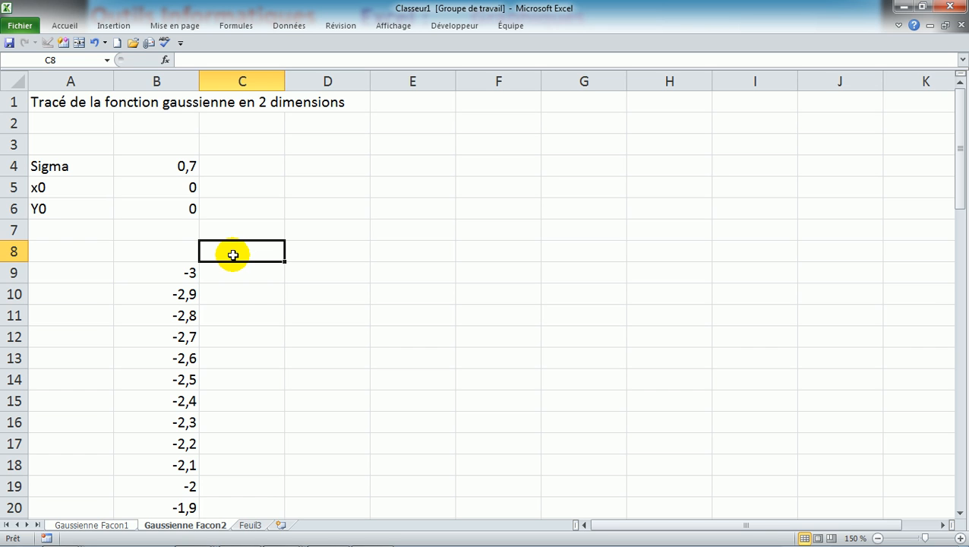
pyautogui.write('-')
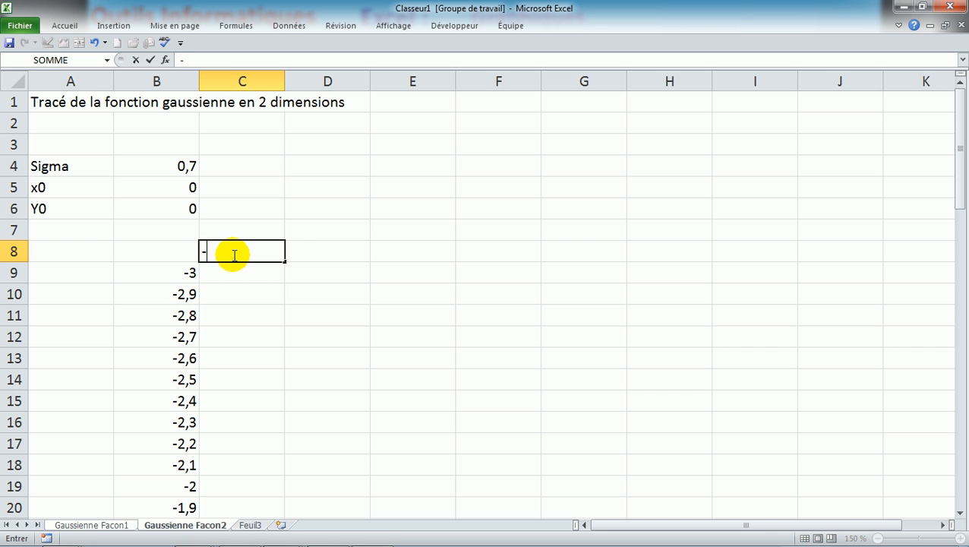
pyautogui.write('3')
pyautogui.press('Tab')
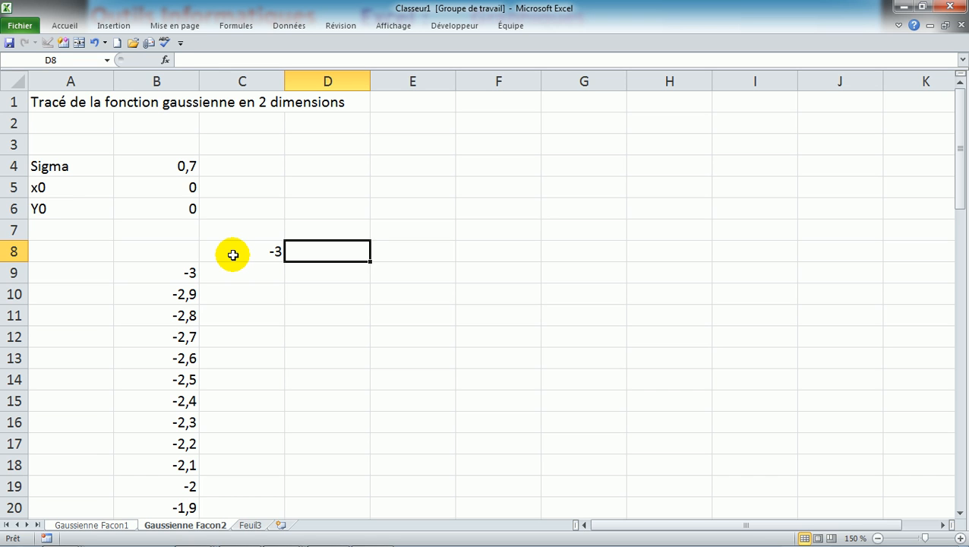
pyautogui.write('-2,9')
pyautogui.press('Return')
# Extend the series from C8:D8 across row 8 up to 3 in BK8
pyautogui.press('Up')
pyautogui.press('Left')
pyautogui.hotkey('shift', 'Right')
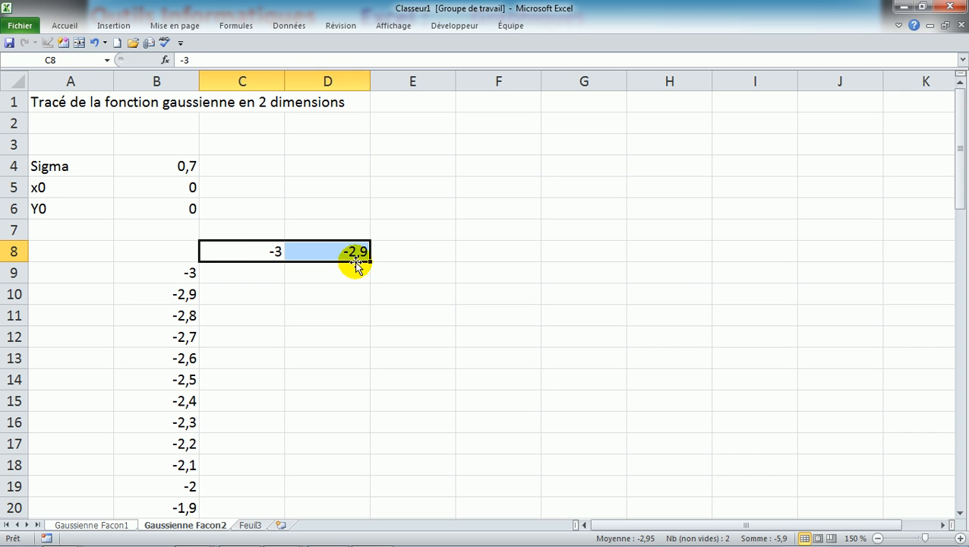
pyautogui.moveTo(371, 261); pyautogui.dragTo(221, 271)
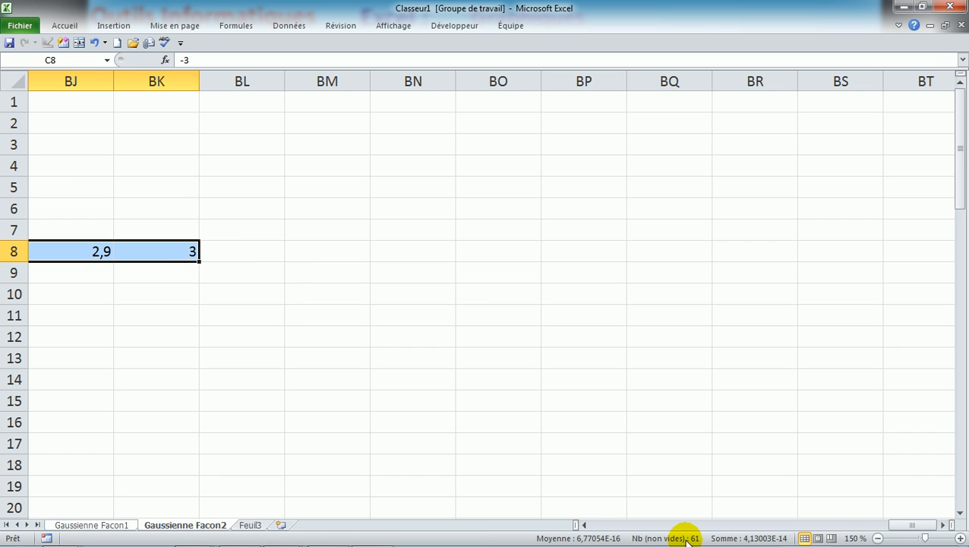
# Select the whole columns C through BK that hold the horizontal axis values
pyautogui.click(608, 529)
pyautogui.click(608, 529)
pyautogui.click(608, 529)
pyautogui.click(609, 529)
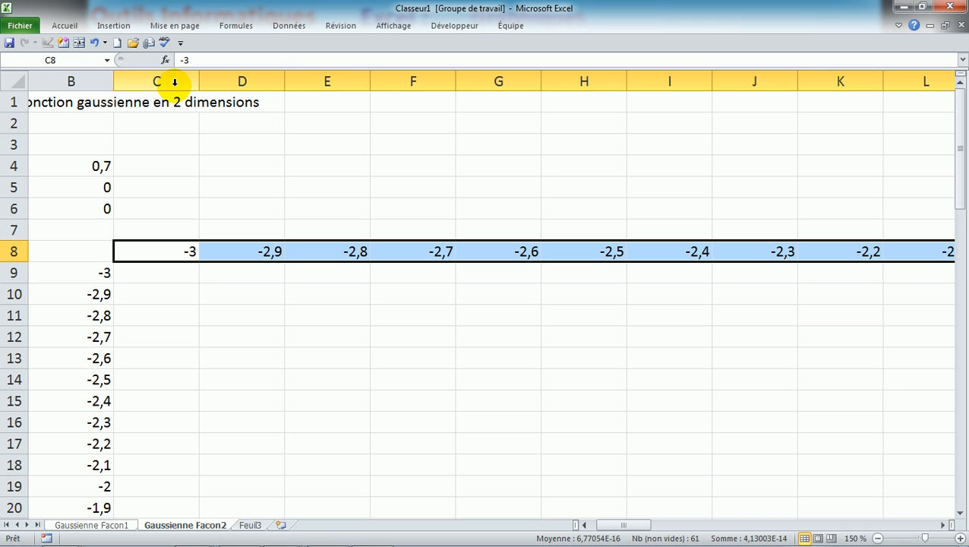
pyautogui.moveTo(174, 81); pyautogui.dragTo(792, 114)
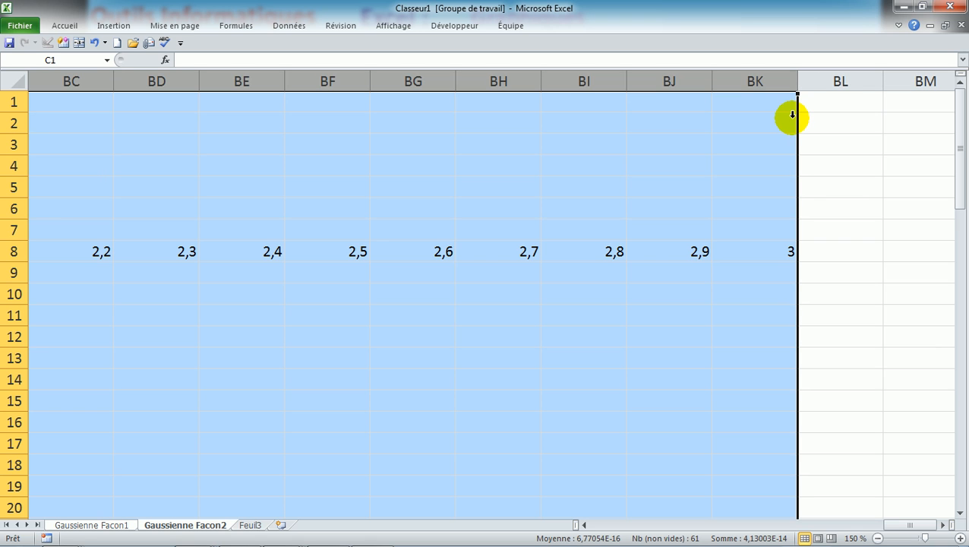
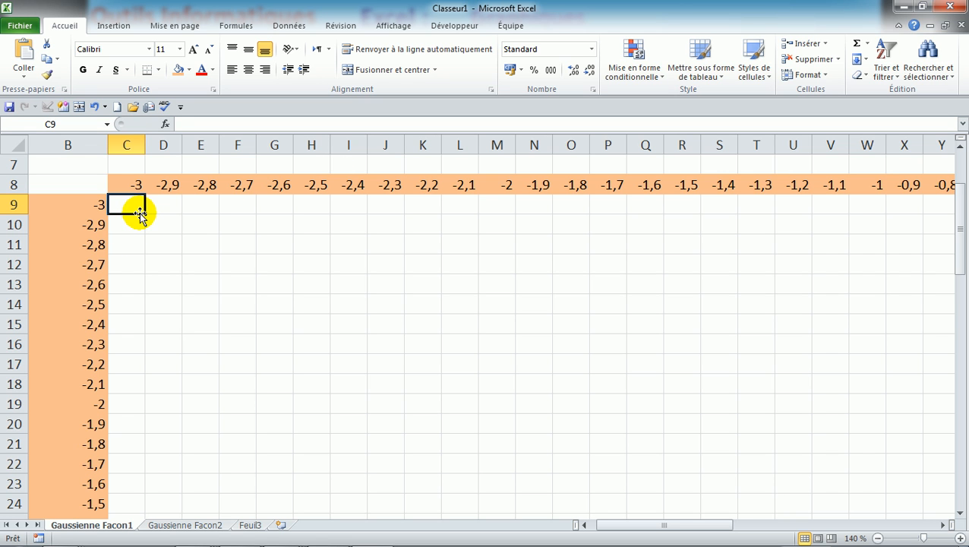
pyautogui.write('=')
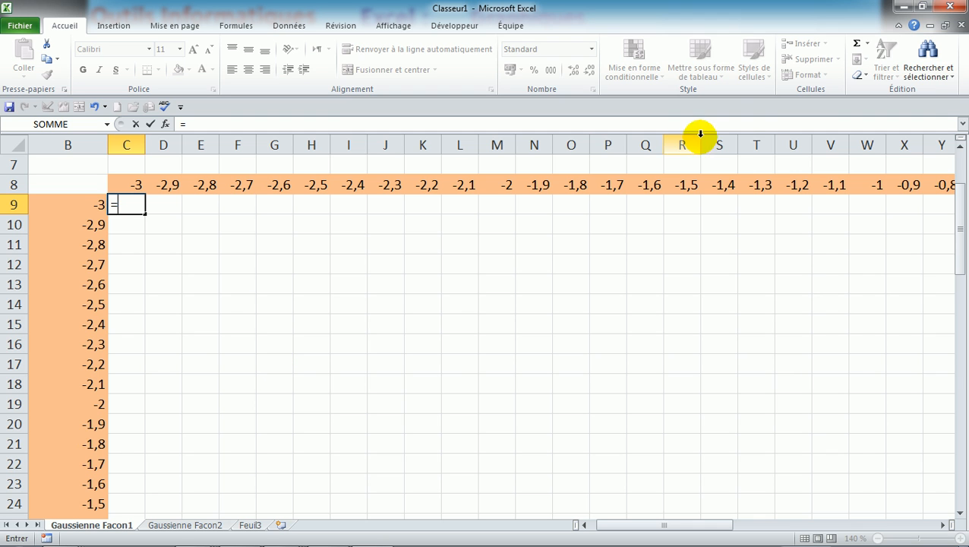
pyautogui.click(962, 148)
pyautogui.click(962, 148)
pyautogui.click(961, 149)
pyautogui.click(962, 148)
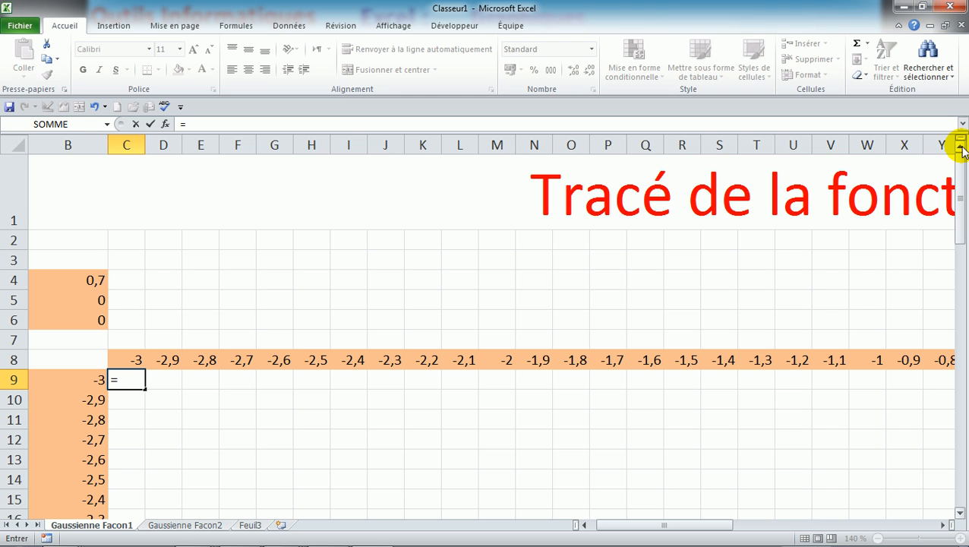
pyautogui.write('exp')
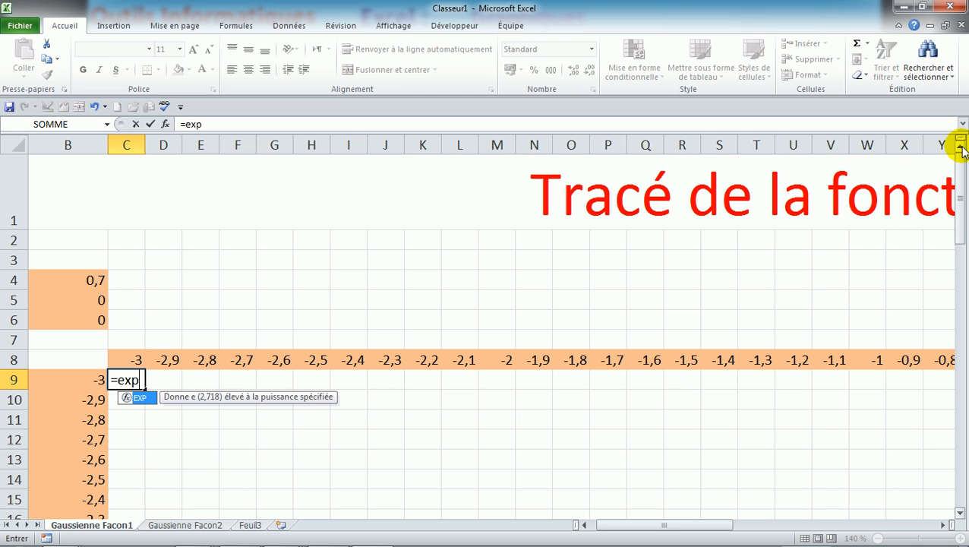
pyautogui.write('(-')
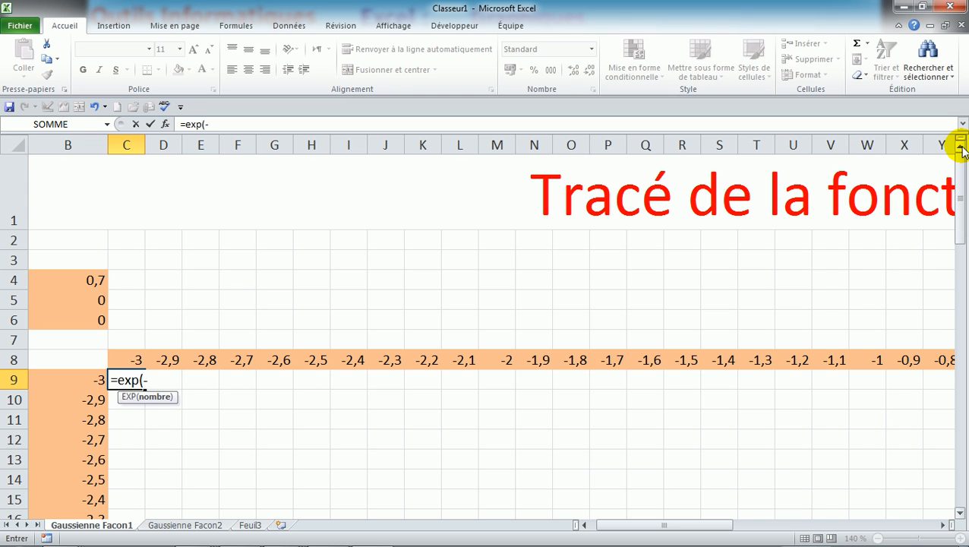
pyautogui.write('()/')
pyautogui.write('())')
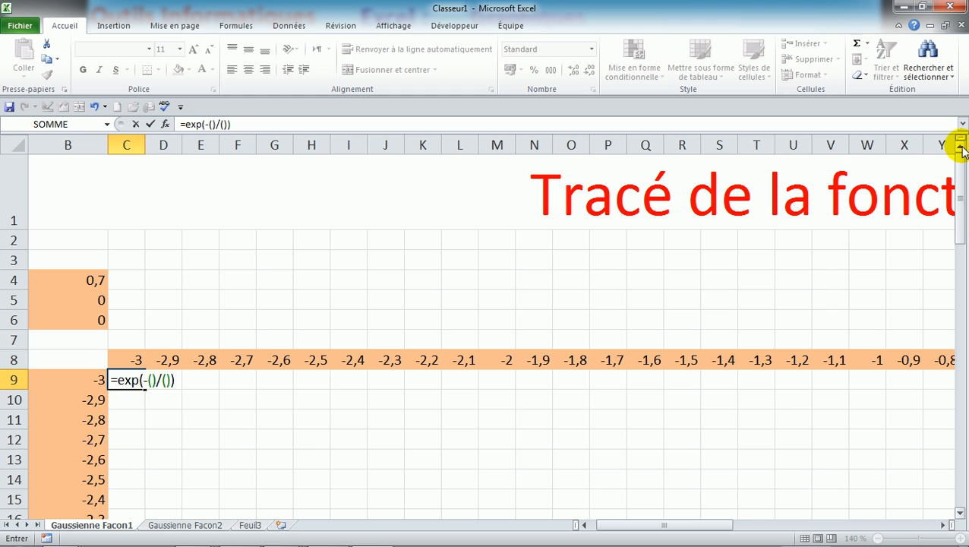
pyautogui.press('BackSpace')
pyautogui.press('BackSpace')
pyautogui.press('BackSpace')
pyautogui.press('BackSpace')
pyautogui.press('BackSpace')
pyautogui.press('BackSpace')
pyautogui.press('BackSpace')
pyautogui.press('BackSpace')
pyautogui.press('BackSpace')
pyautogui.press('BackSpace')
pyautogui.press('BackSpace')
pyautogui.press('BackSpace')
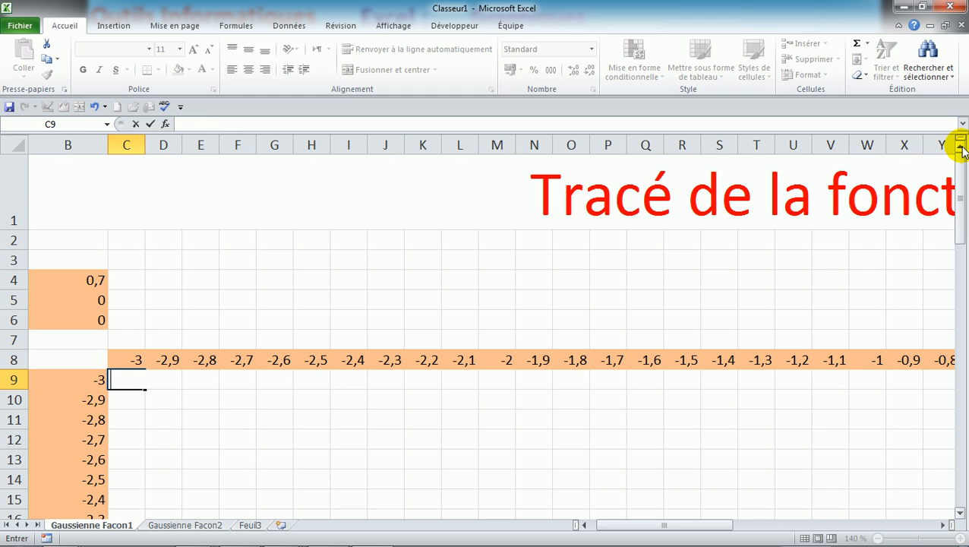
pyautogui.click(466, 402)
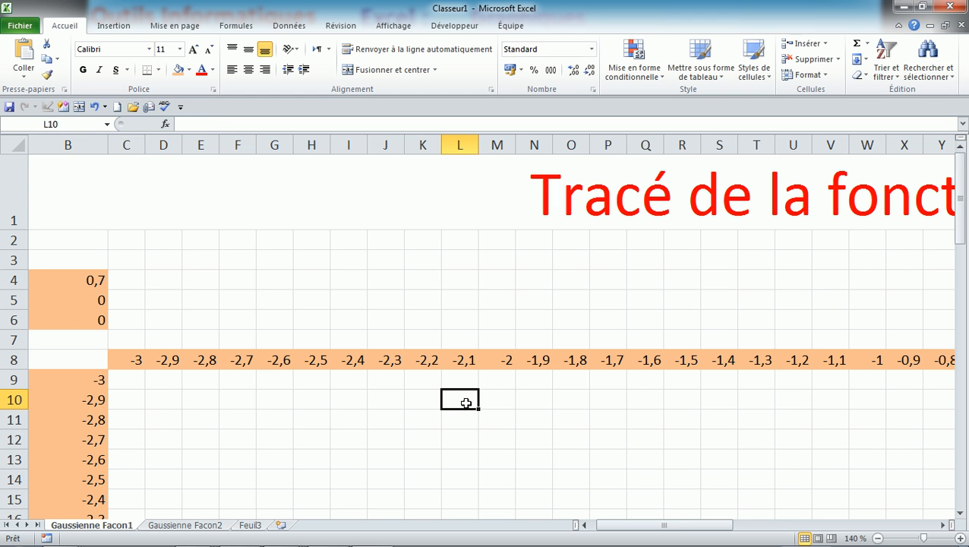
# Begin a formula in C9 with the exponential skeleton =exp(-(()+()), leaving two empty inner brackets to sum
pyautogui.click(961, 538)
pyautogui.click(960, 537)
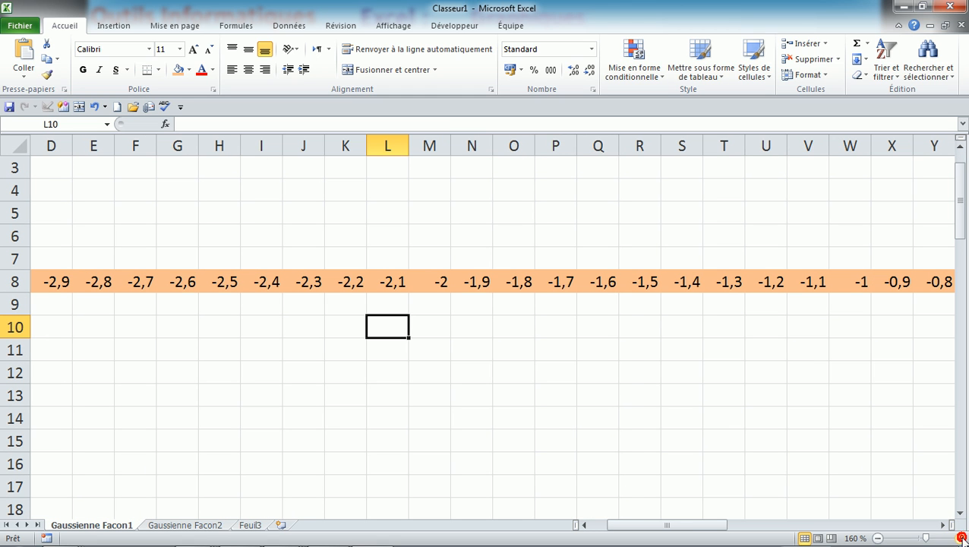
pyautogui.click(590, 523)
pyautogui.click(243, 307)
pyautogui.write('=')
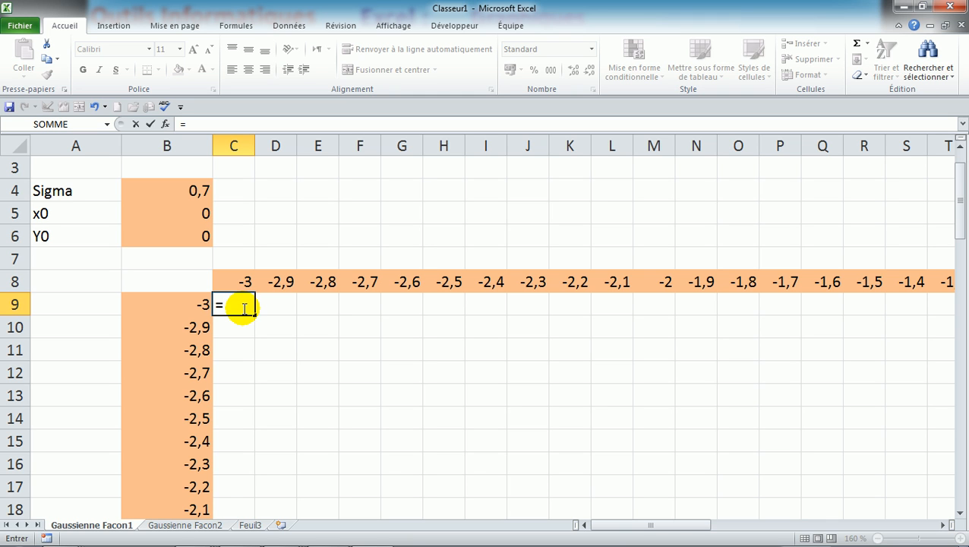
pyautogui.write('exp(')
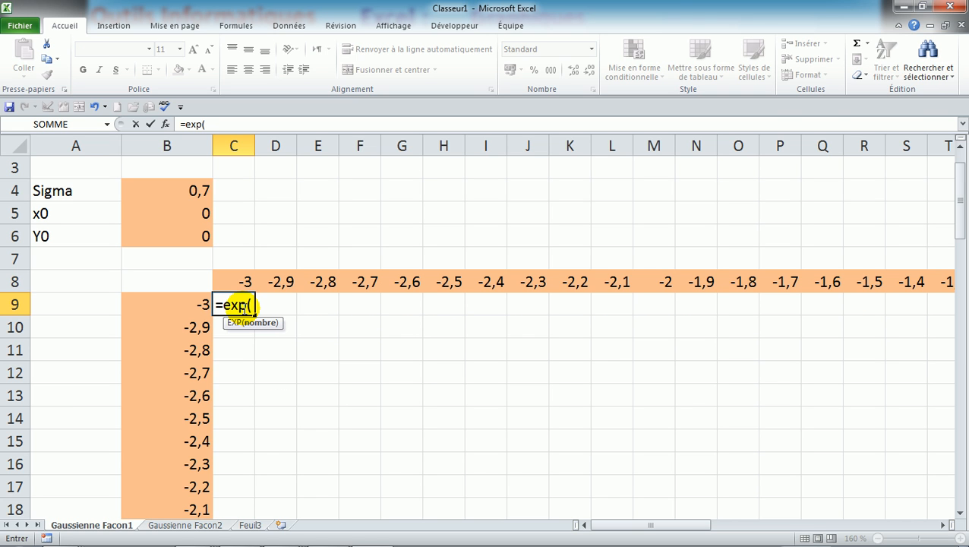
pyautogui.write('-()')
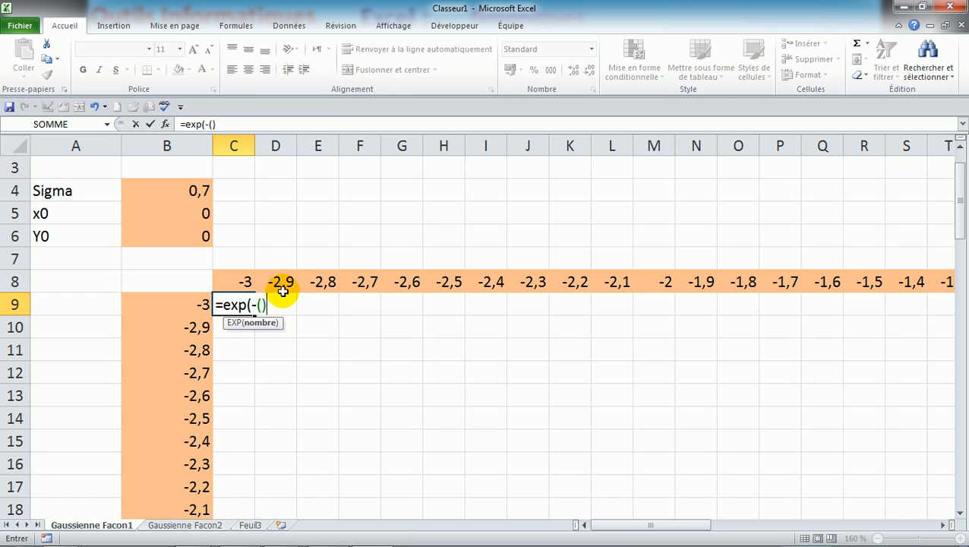
pyautogui.click(259, 304)
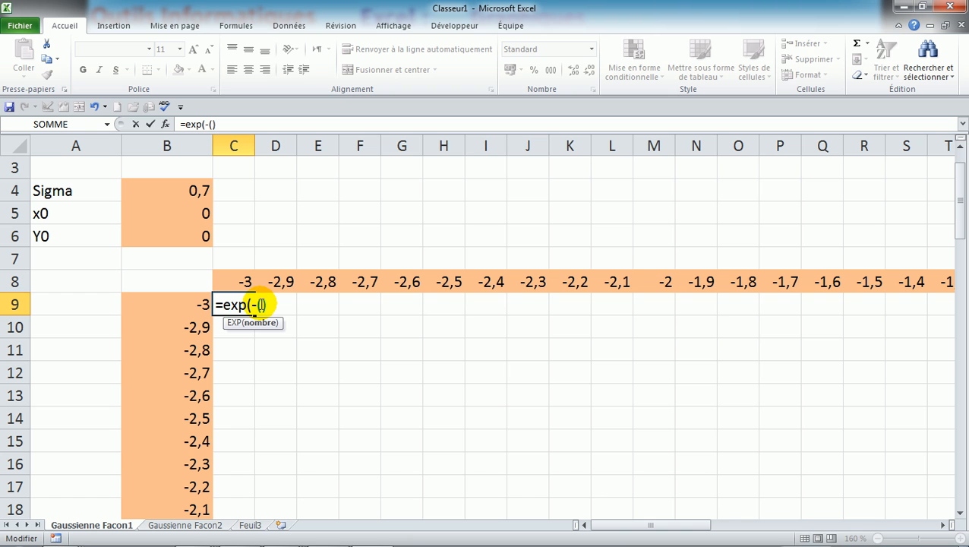
pyautogui.click(259, 305)
pyautogui.write('()+()')
# Fill the first inner bracket of the C9 formula with the squared x difference (C$8-$B$5)^2
pyautogui.click(259, 304)
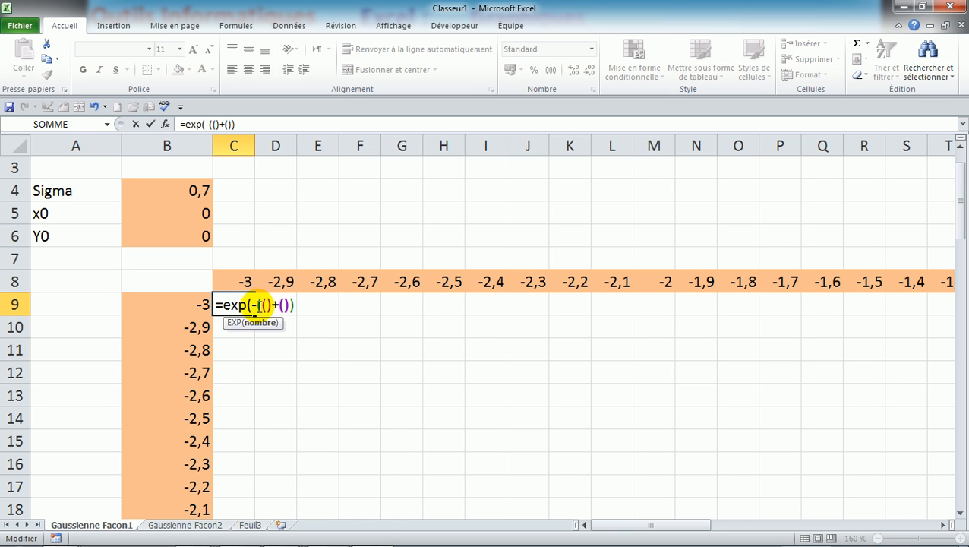
pyautogui.click(268, 305)
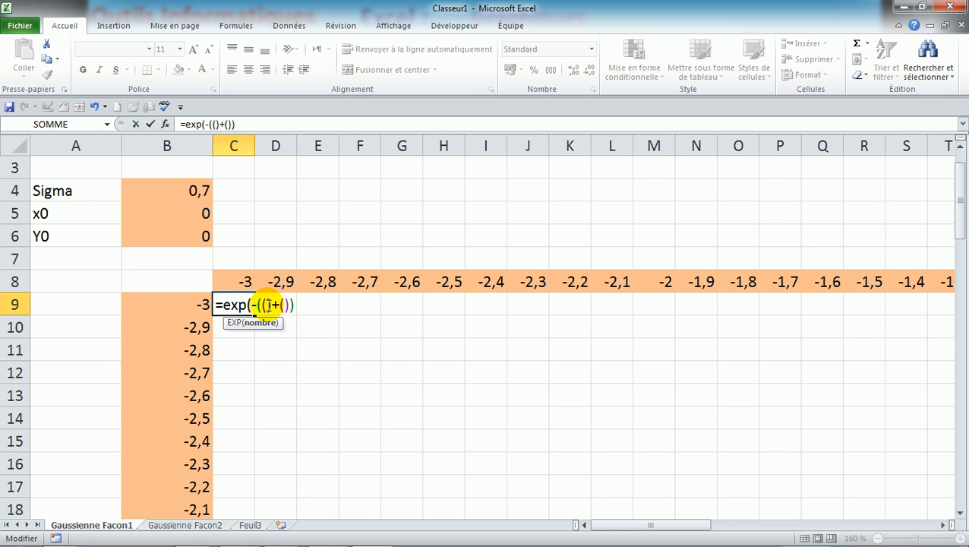
pyautogui.click(242, 283)
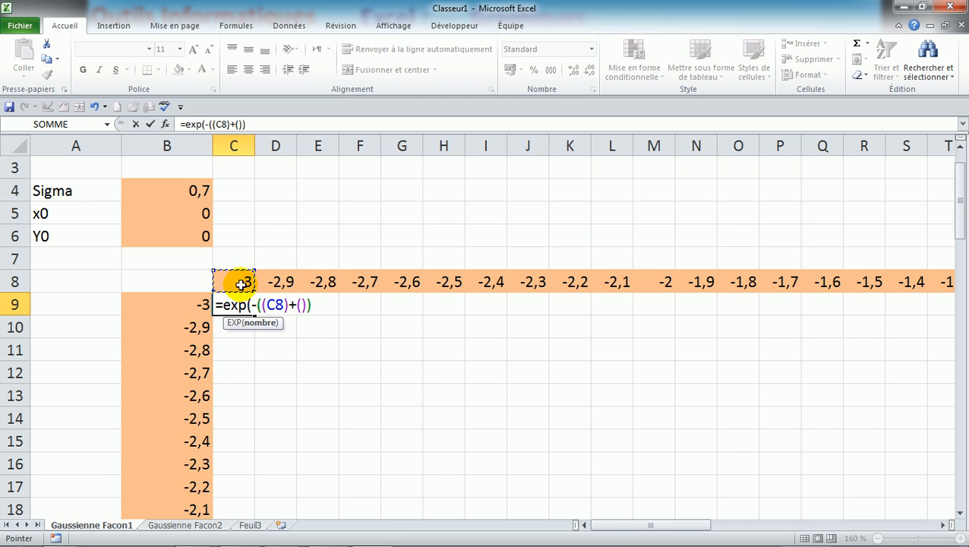
pyautogui.press('F4')
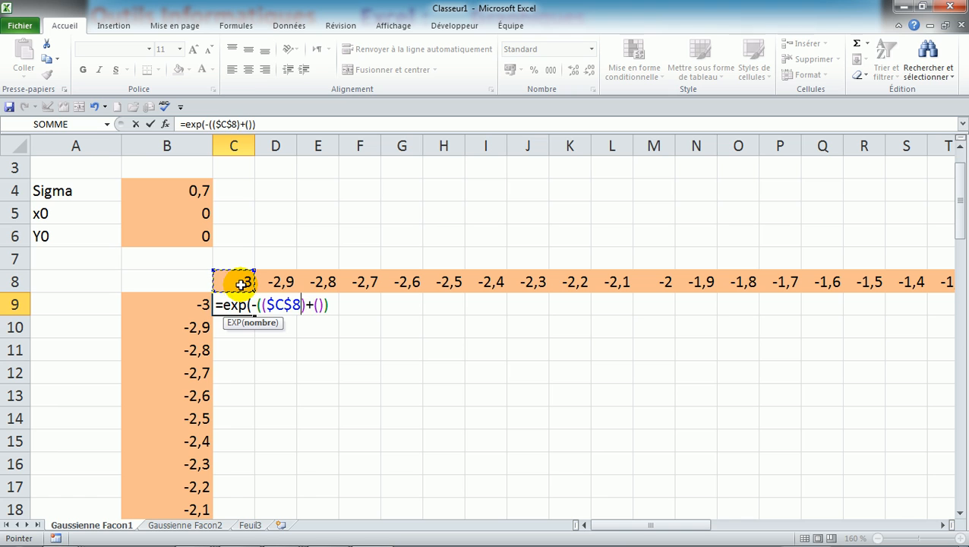
pyautogui.press('F4')
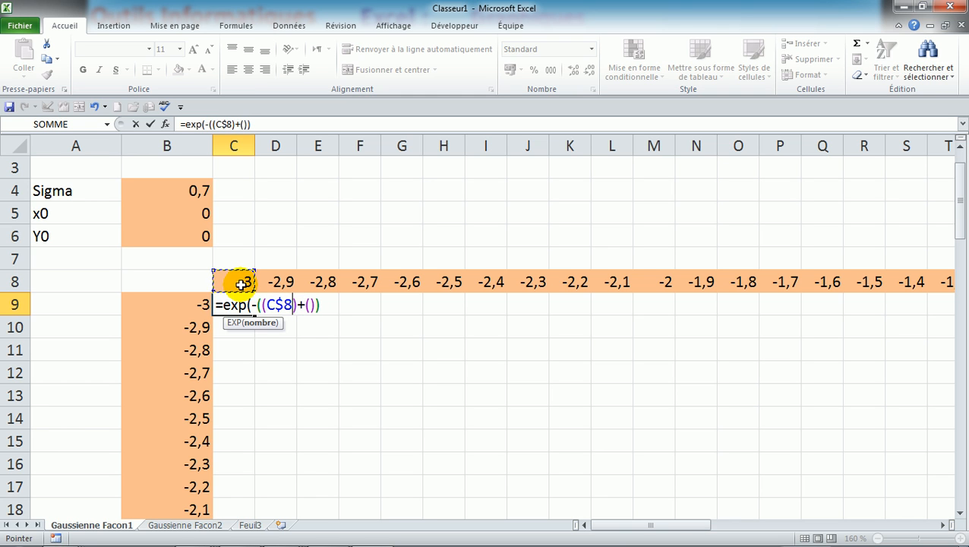
pyautogui.write('+')
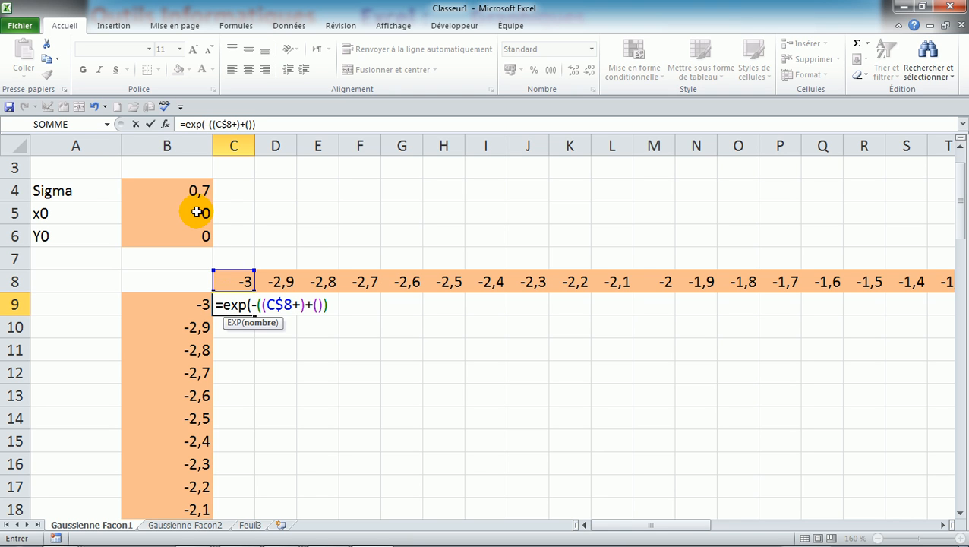
pyautogui.press('BackSpace')
pyautogui.write('-')
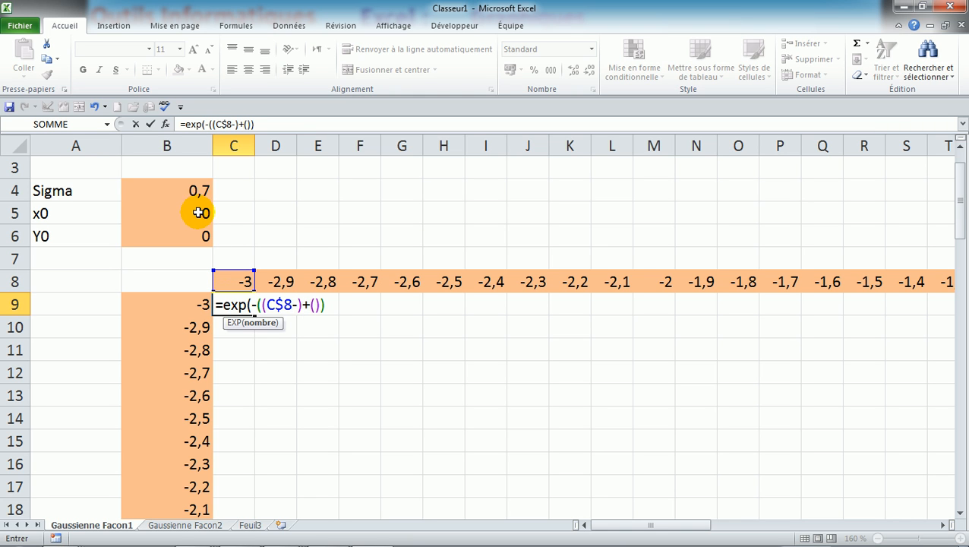
pyautogui.click(198, 213)
pyautogui.press('F4')
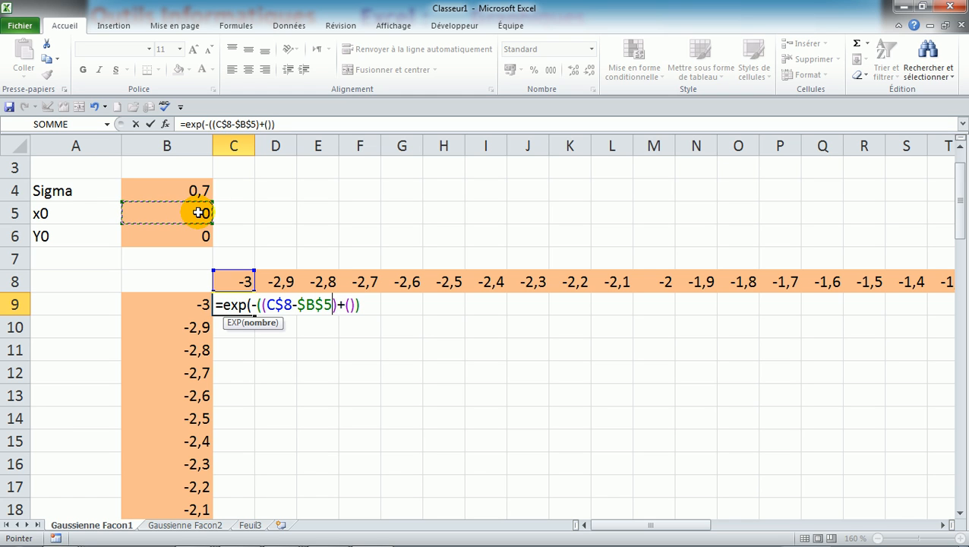
pyautogui.click(337, 305)
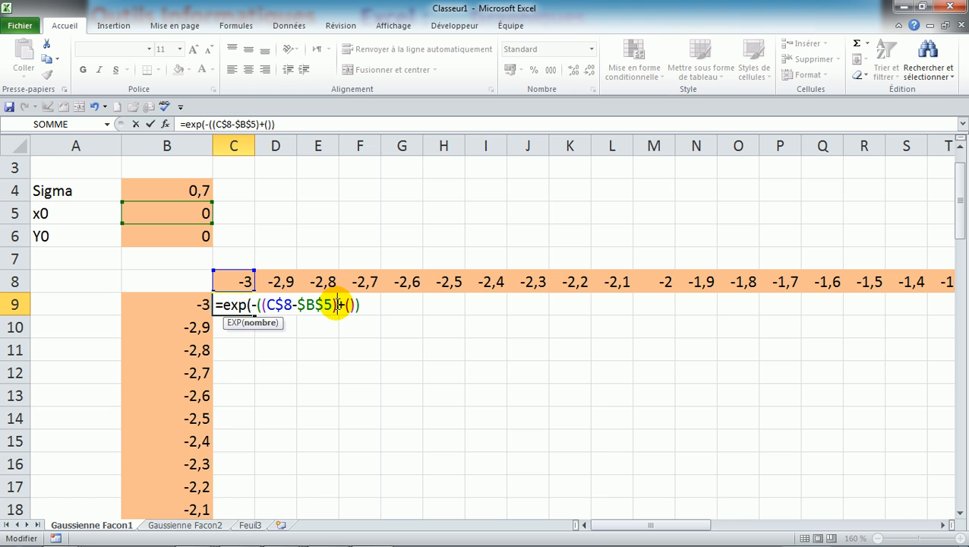
pyautogui.write('^2')
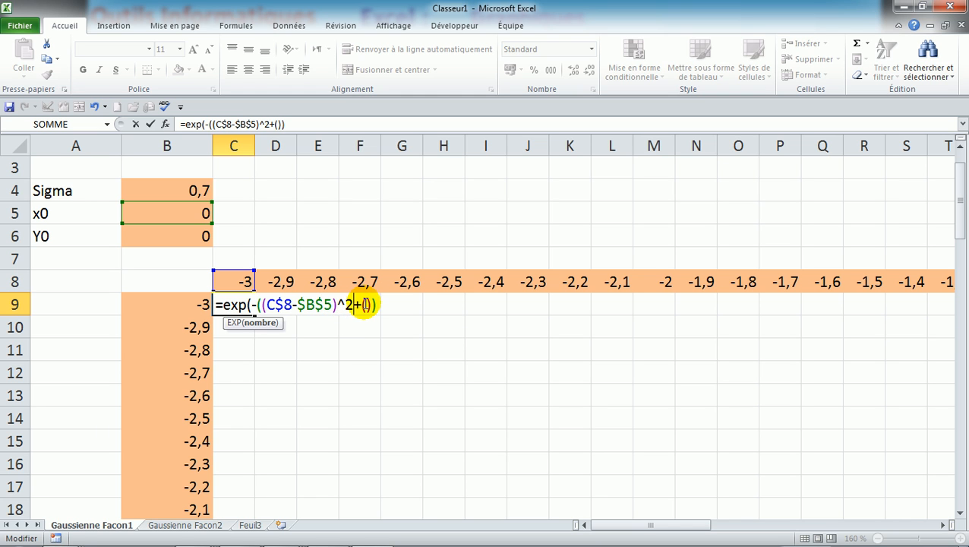
# Fill the second inner bracket of the C9 formula with the squared y difference ($B9-$B$6)^2
pyautogui.click(365, 305)
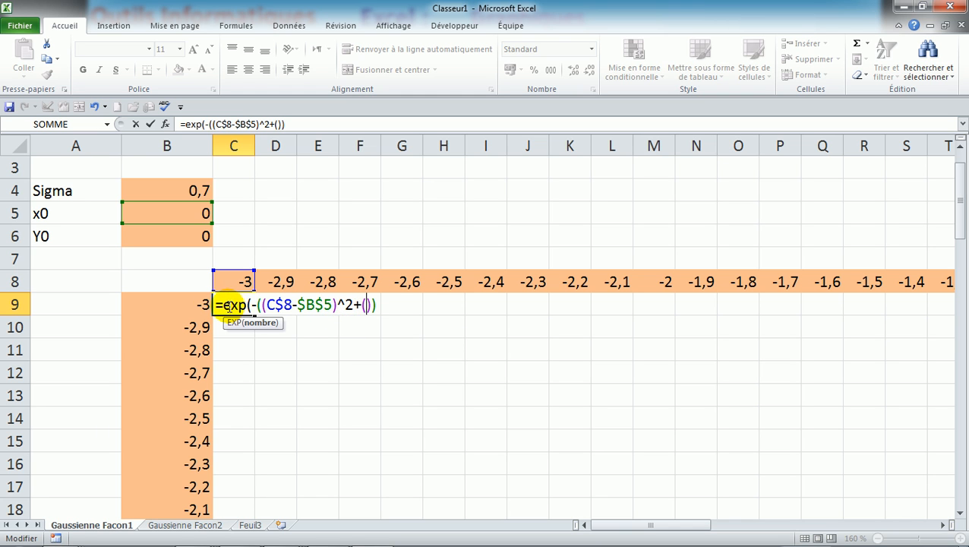
pyautogui.click(194, 304)
pyautogui.press('F4')
pyautogui.press('F4')
pyautogui.press('F4')
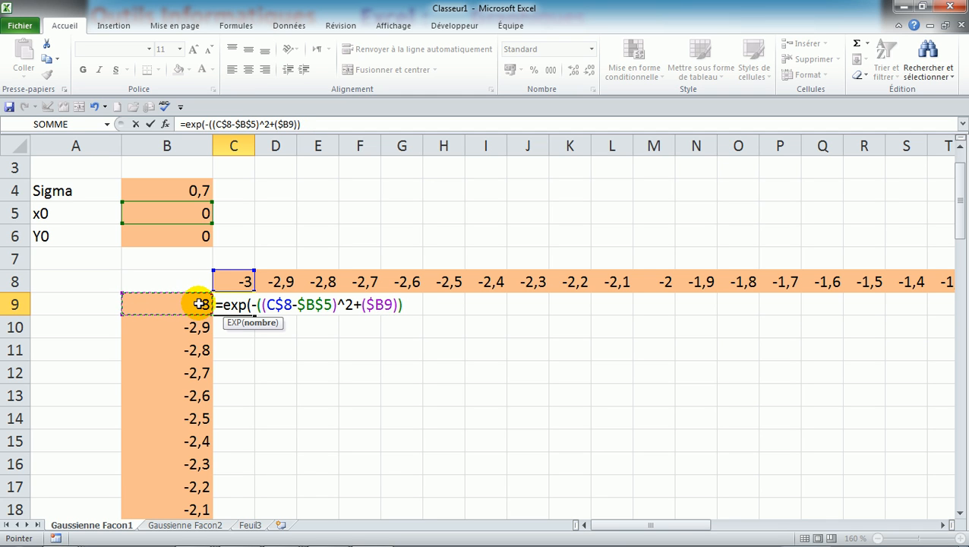
pyautogui.write('-')
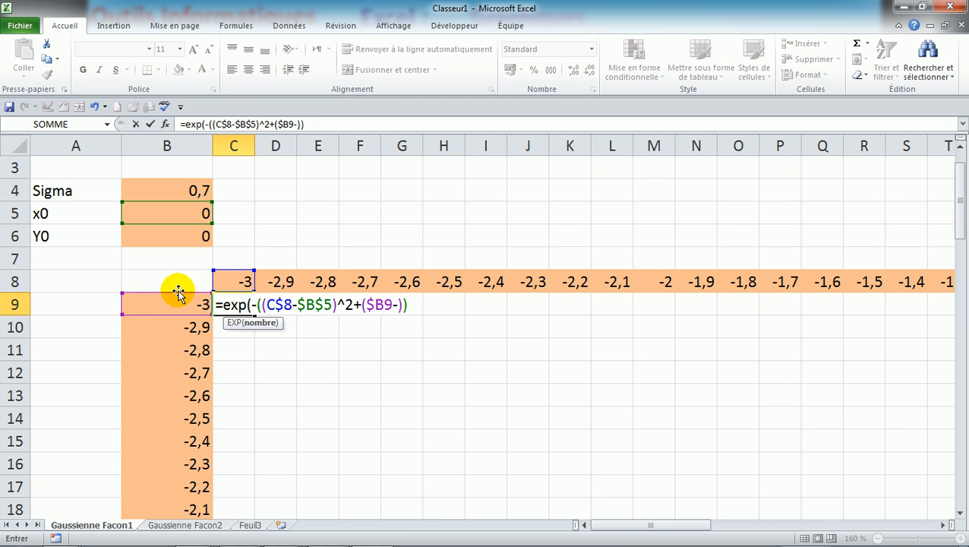
pyautogui.click(189, 236)
pyautogui.press('F4')
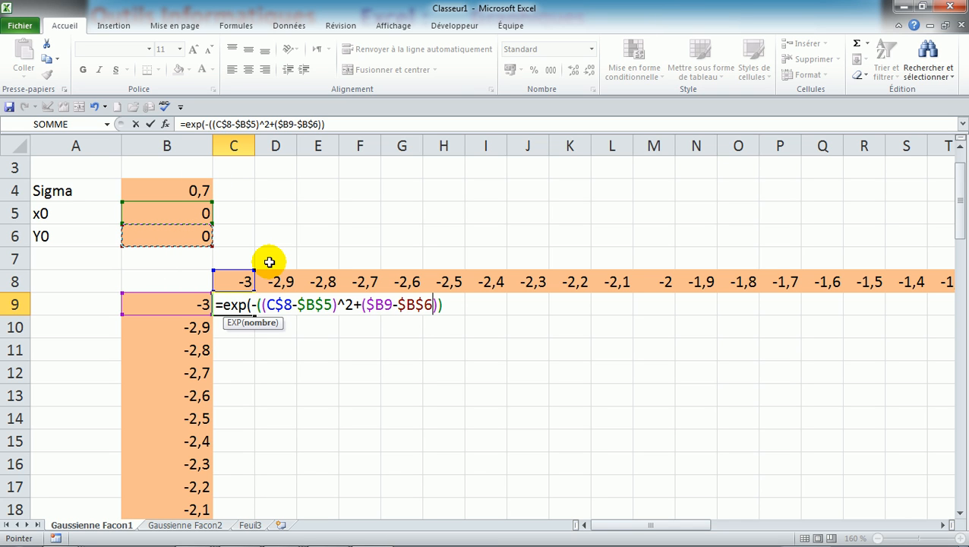
pyautogui.click(437, 305)
pyautogui.write('^2')
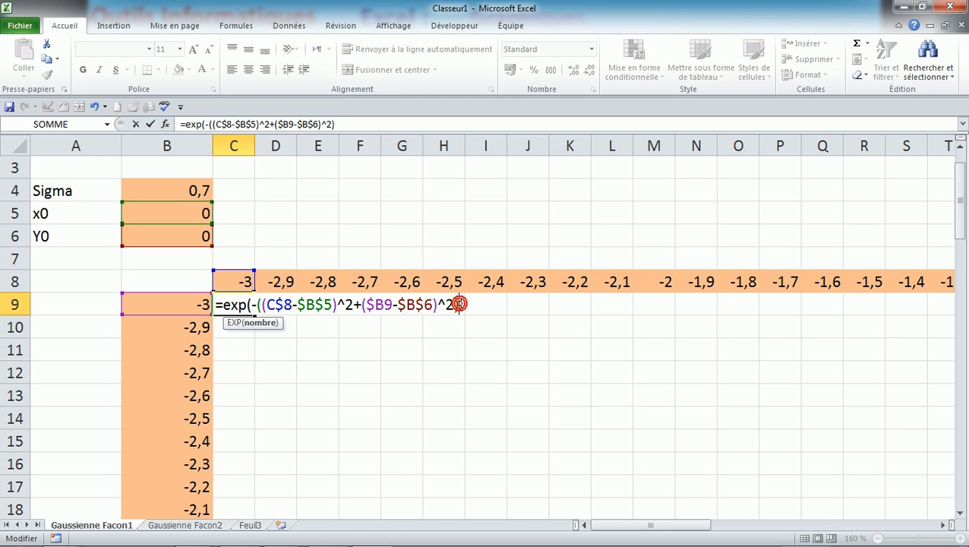
# Divide the exponent in C9 by (2*$B$4^2), close the exponential and append a division sign
pyautogui.write('/(')
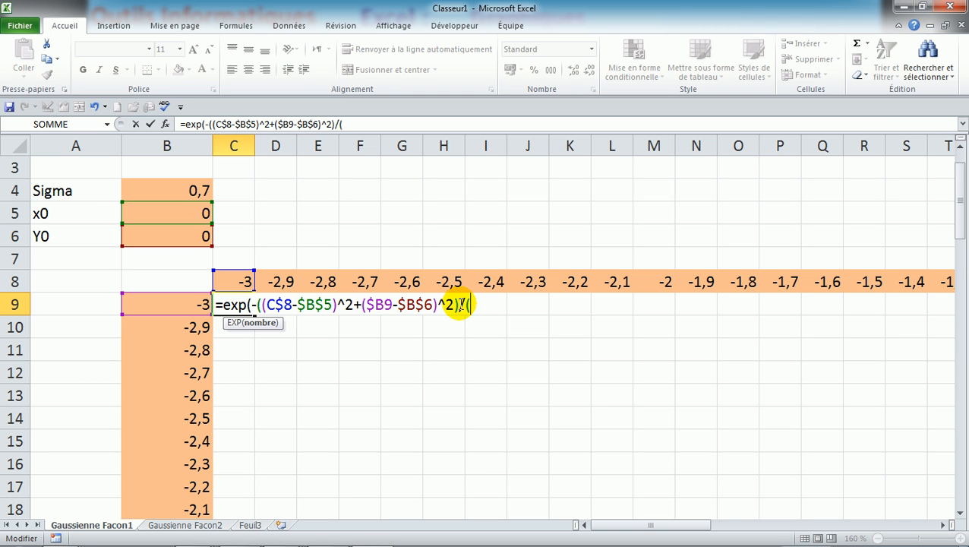
pyautogui.write('2*')
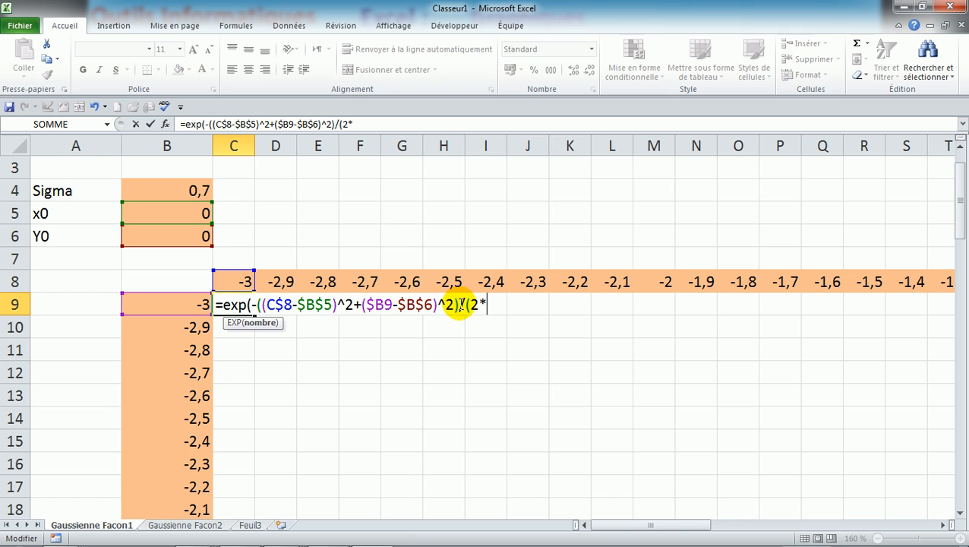
pyautogui.click(199, 190)
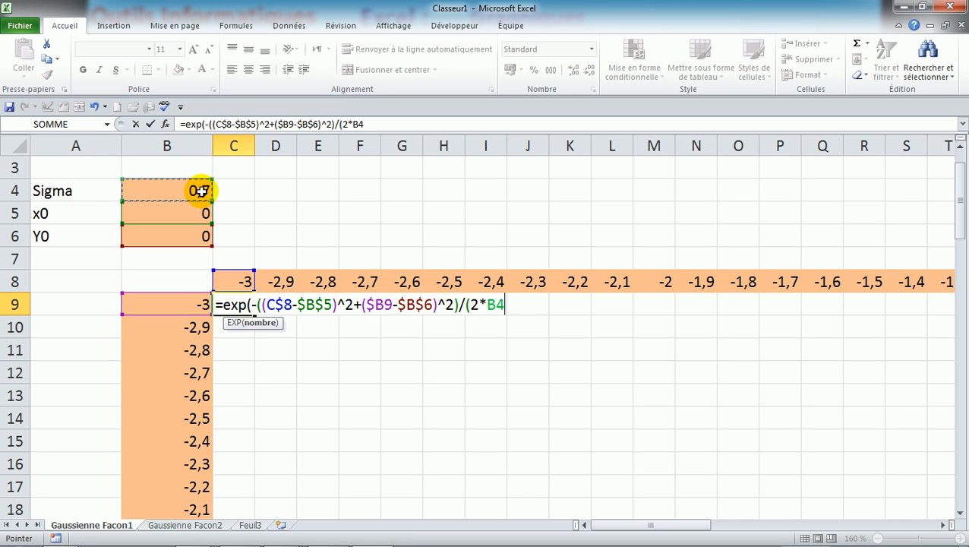
pyautogui.press('F4')
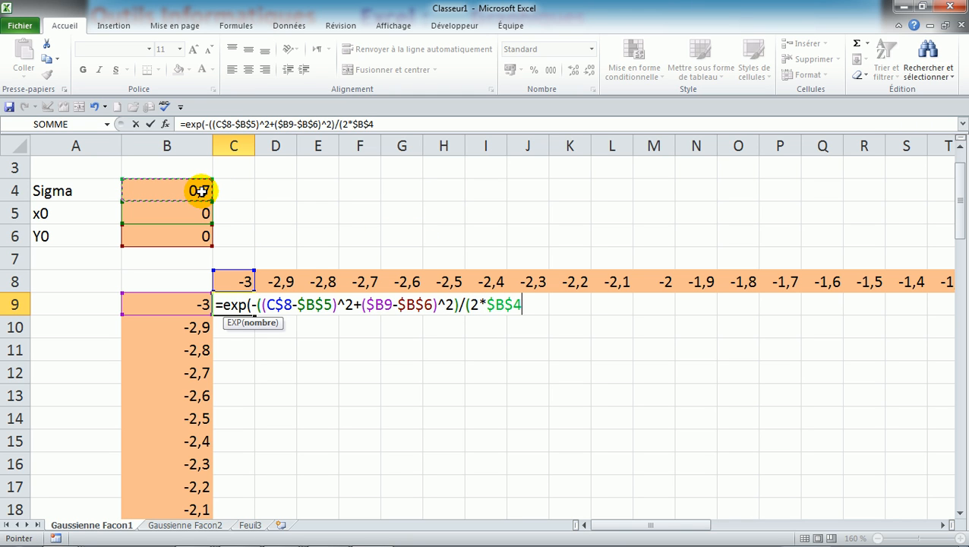
pyautogui.write('^2))/')
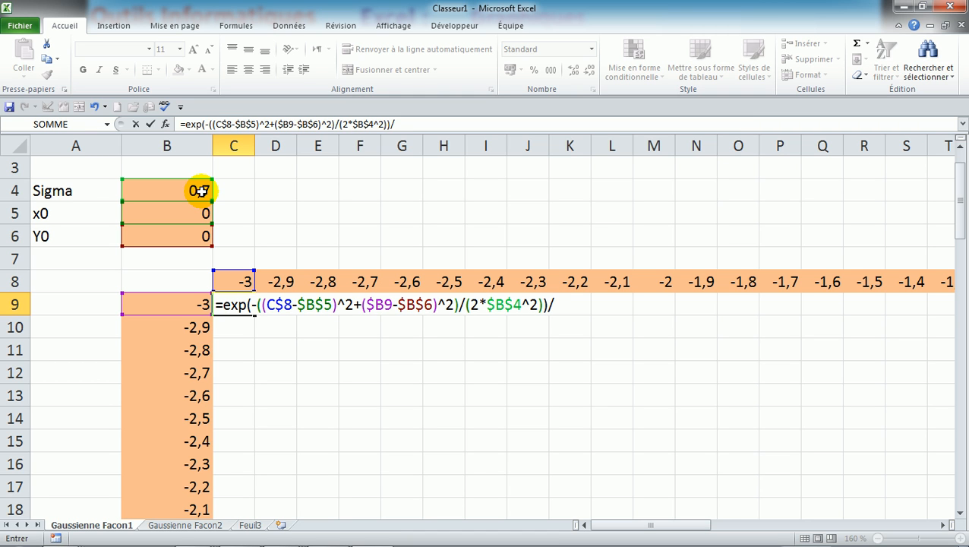
# Add a bracketed divisor to the C9 formula, starting with the absolute sigma reference $B$4
pyautogui.write('()')
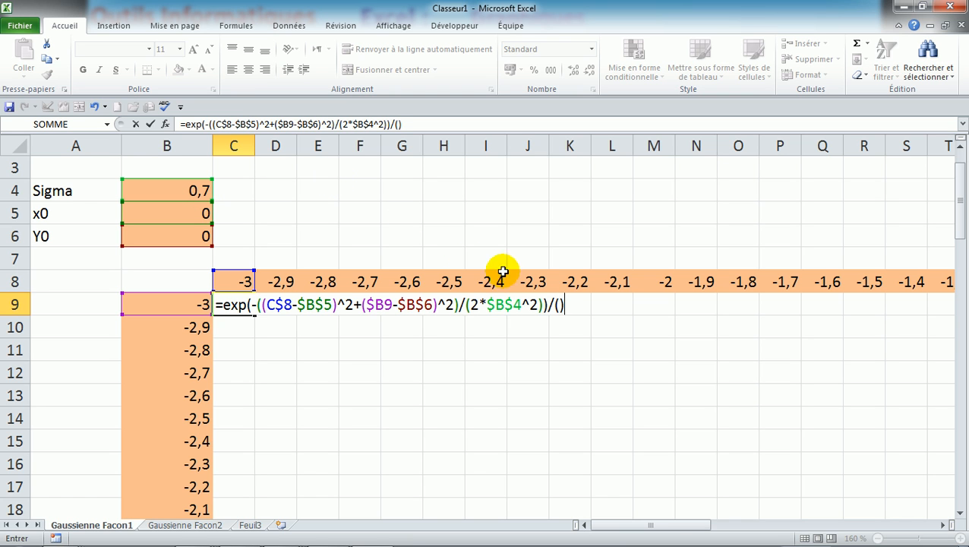
pyautogui.click(559, 303)
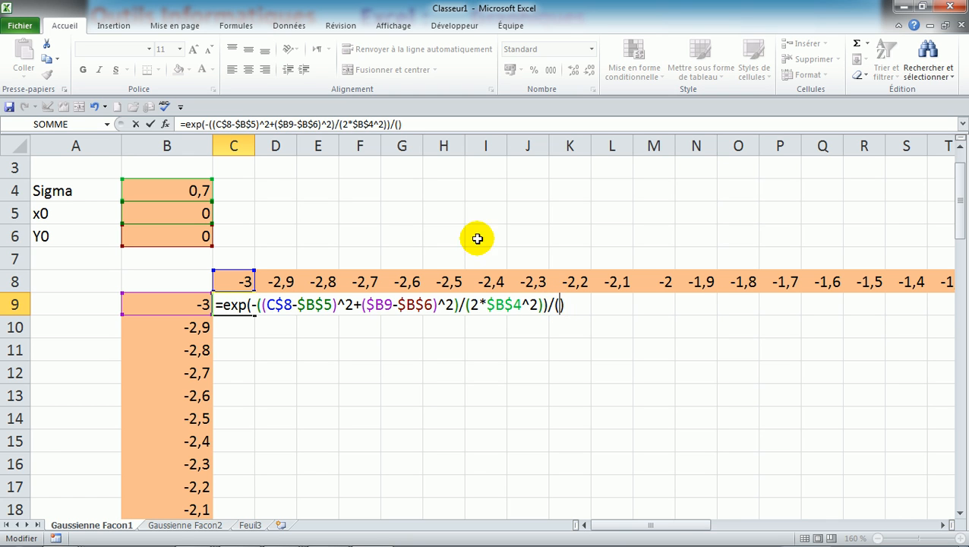
pyautogui.click(199, 190)
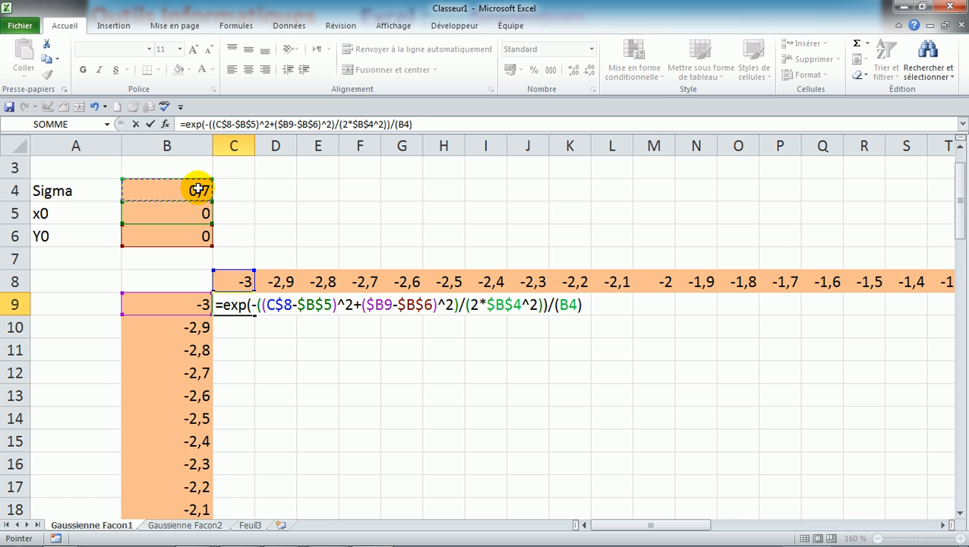
pyautogui.press('F4')
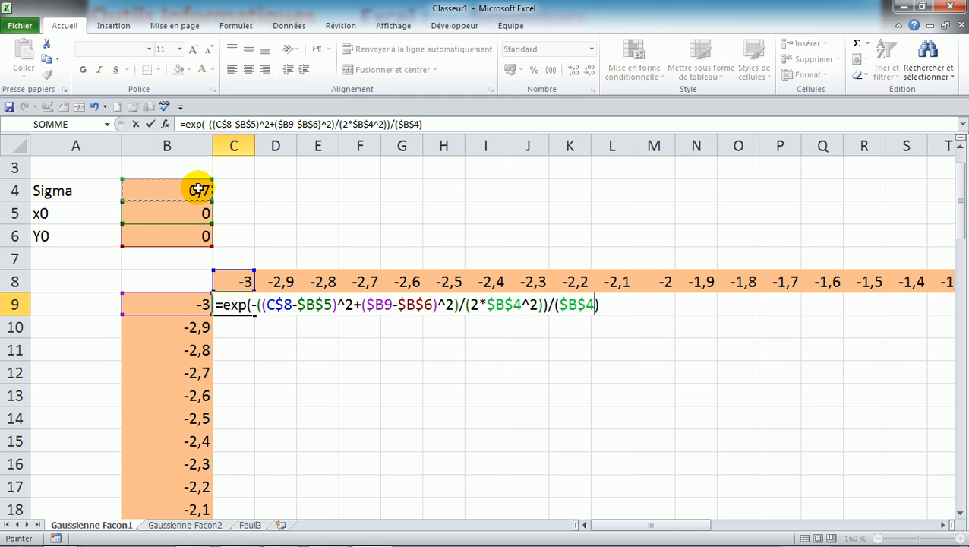
# Multiply $B$4 in the divisor by racine(2*pi()) and enter the completed Gaussian formula in C9
pyautogui.write('*racin()')
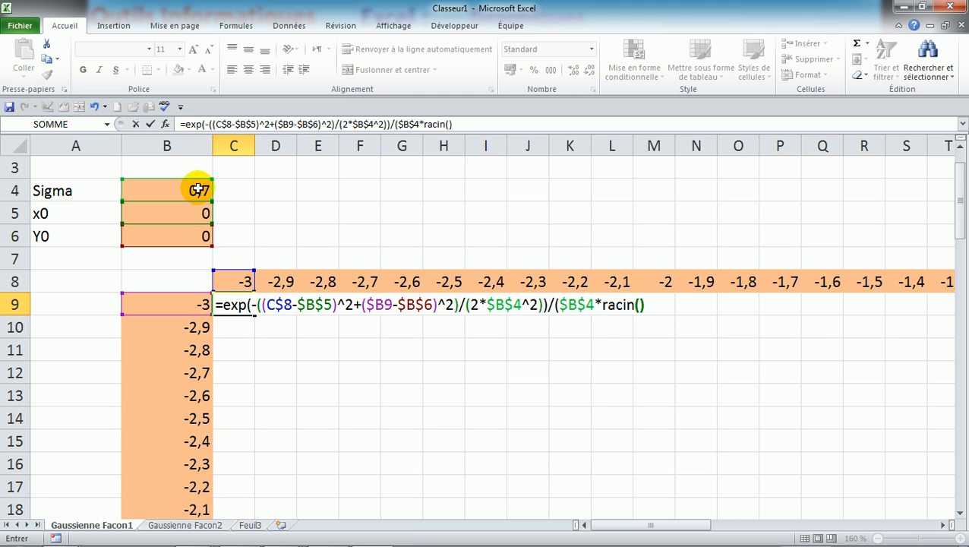
pyautogui.write(')')
pyautogui.press('Left')
pyautogui.press('BackSpace')
pyautogui.press('BackSpace')
pyautogui.write('e()')
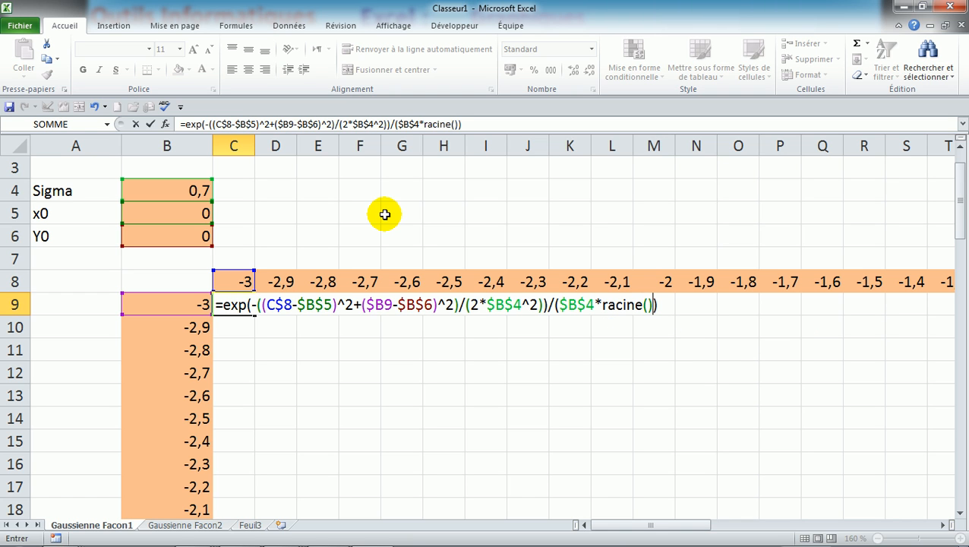
pyautogui.click(648, 305)
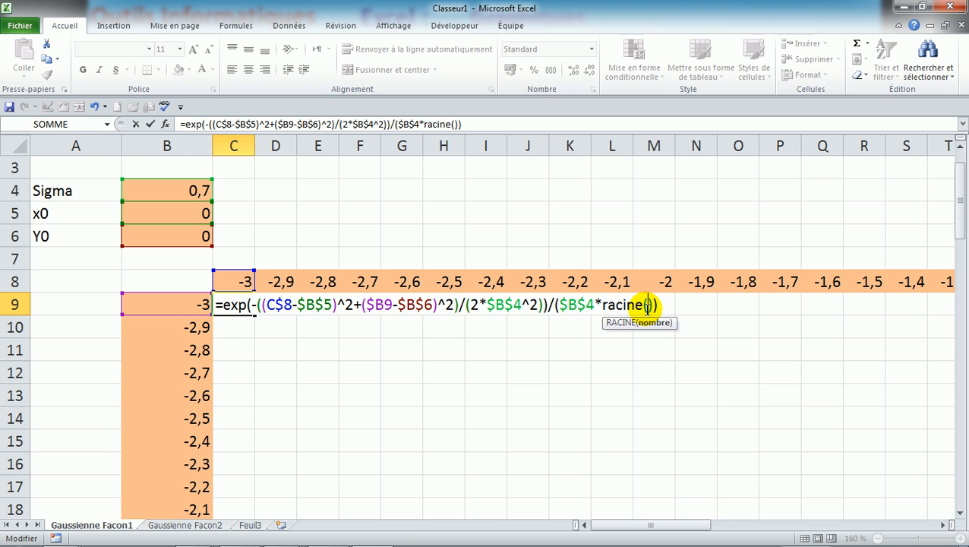
pyautogui.write('2*pi()')
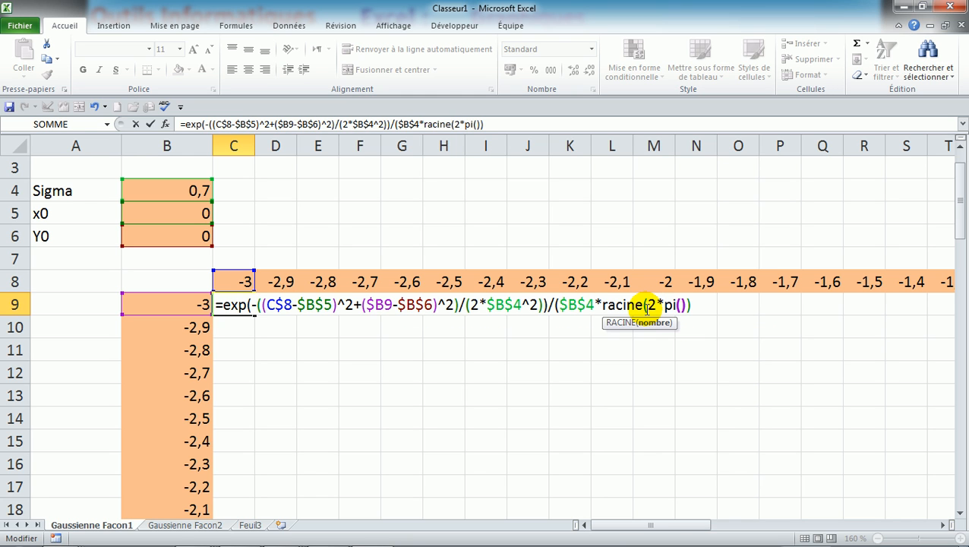
pyautogui.write(')')
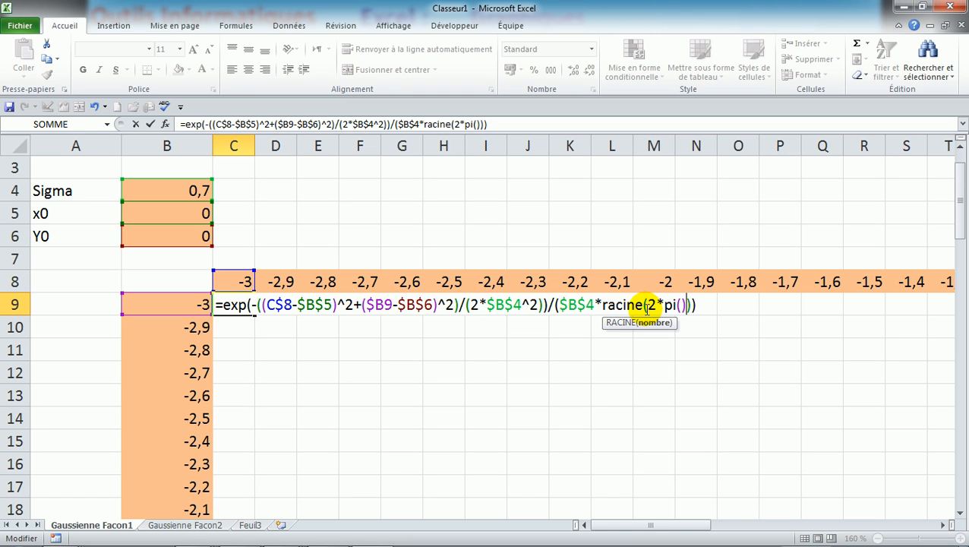
pyautogui.click(694, 303)
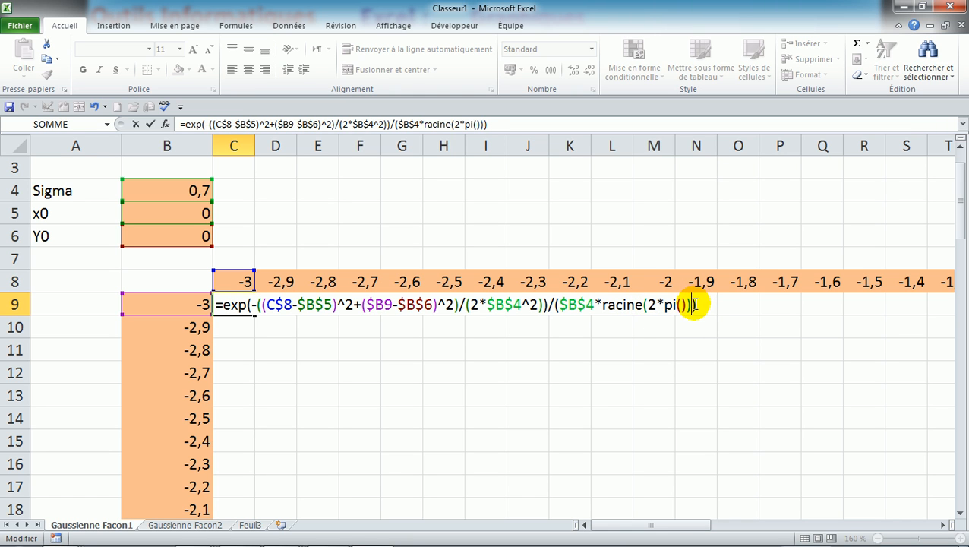
pyautogui.click(694, 303)
pyautogui.press('Return')
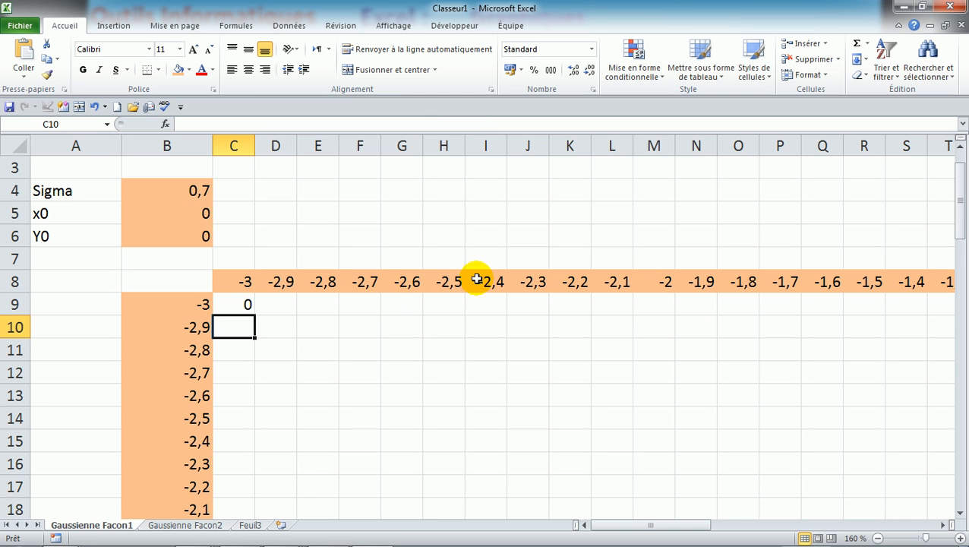
# Reopen the formula in C9 to review its cell references and exponent structure
pyautogui.click(247, 304)
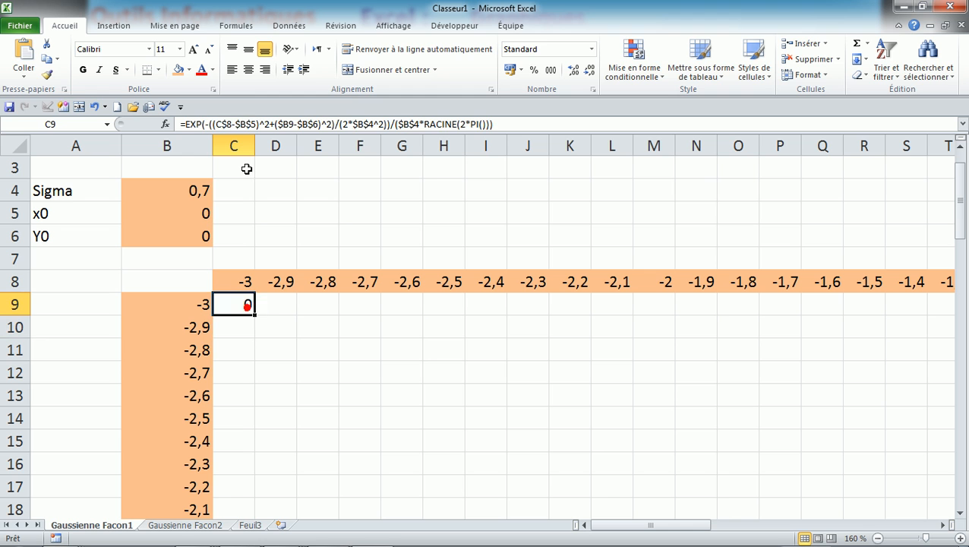
pyautogui.click(248, 123)
pyautogui.click(241, 304)
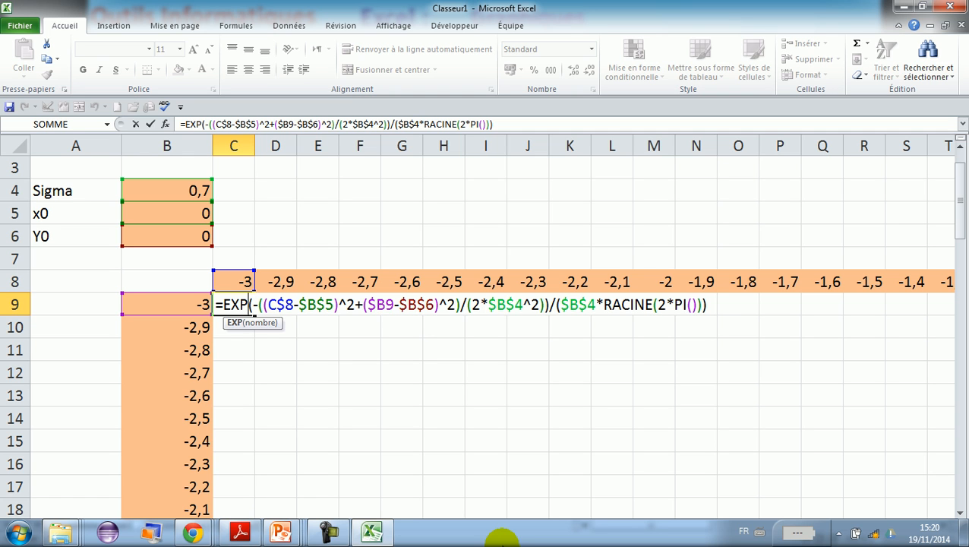
pyautogui.press('Return')
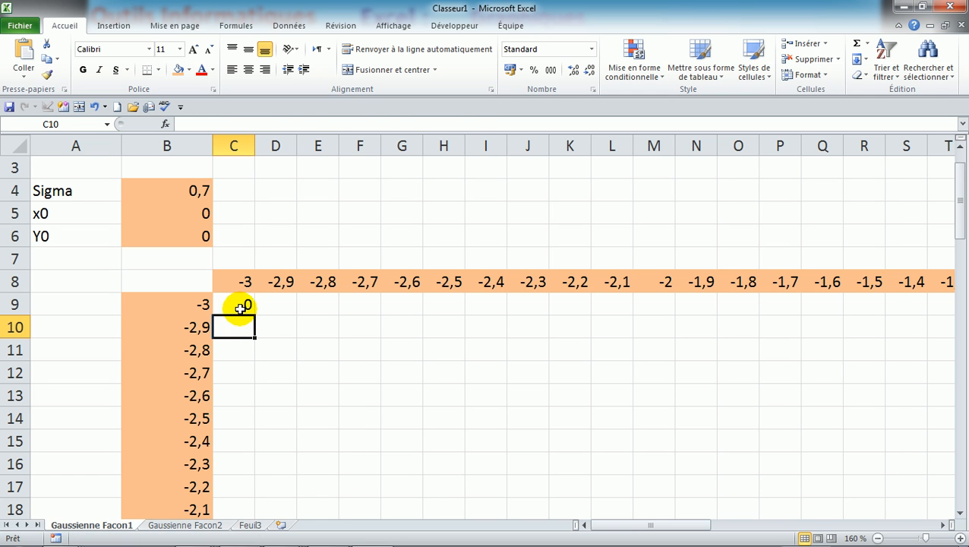
# Increase the decimals displayed in C9 to fourteen and fit column C's width to the value
pyautogui.click(240, 307)
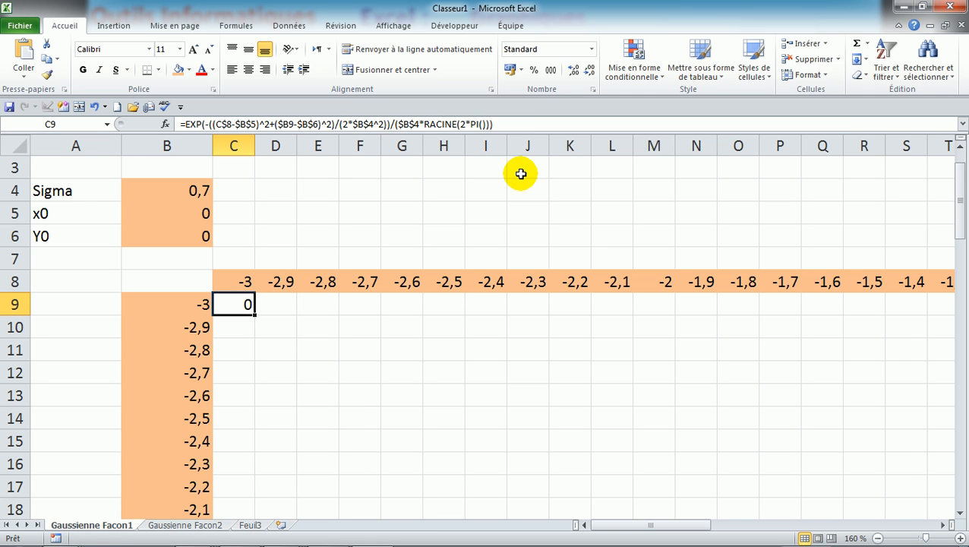
pyautogui.click(575, 71)
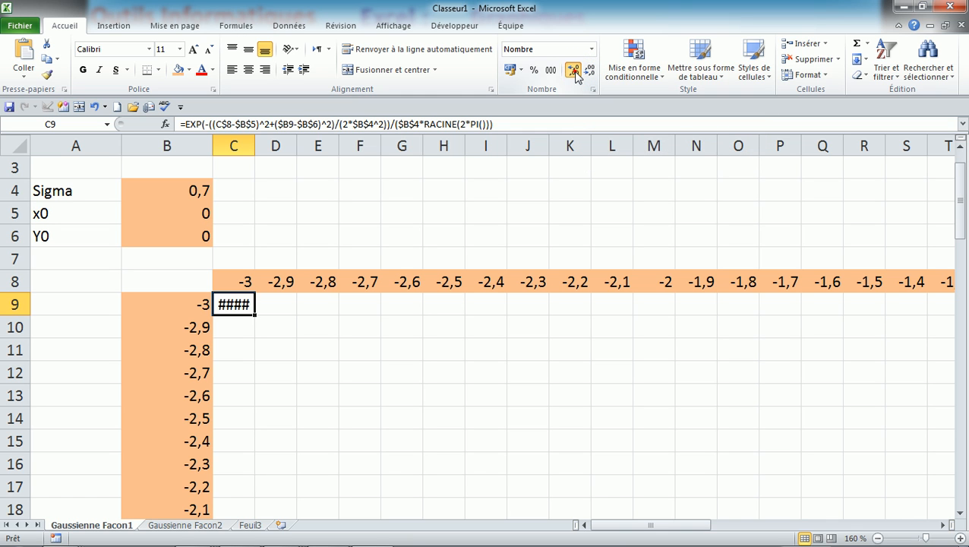
pyautogui.doubleClick(255, 146)
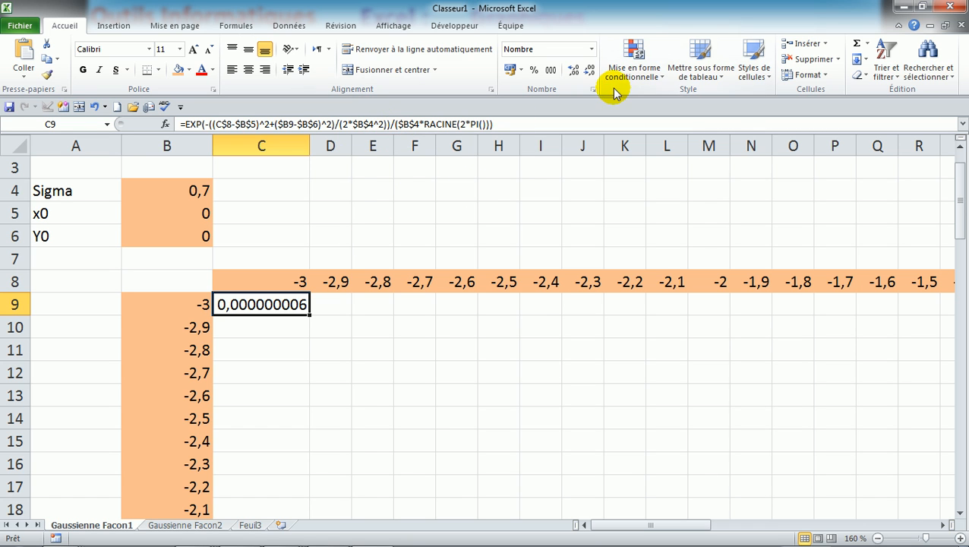
pyautogui.click(570, 72)
pyautogui.click(570, 72)
pyautogui.click(570, 73)
pyautogui.click(570, 72)
pyautogui.click(570, 72)
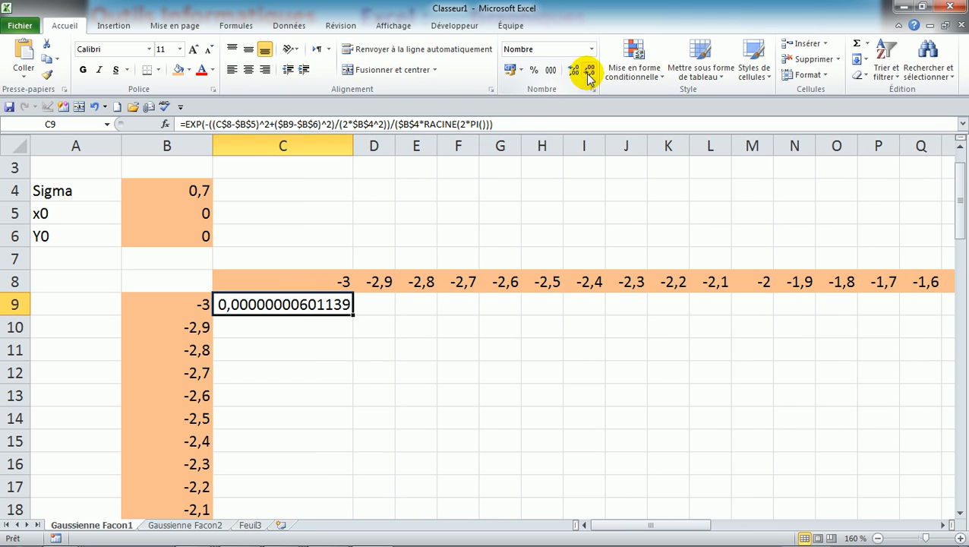
# Reduce the number format of C9 to zero decimals, auto-fit column C and widen it slightly
pyautogui.click(589, 72)
pyautogui.click(590, 72)
pyautogui.click(589, 73)
pyautogui.click(590, 72)
pyautogui.click(589, 72)
pyautogui.click(590, 72)
pyautogui.click(589, 73)
pyautogui.click(590, 72)
pyautogui.click(590, 72)
pyautogui.click(589, 72)
pyautogui.click(589, 72)
pyautogui.click(589, 72)
pyautogui.click(590, 72)
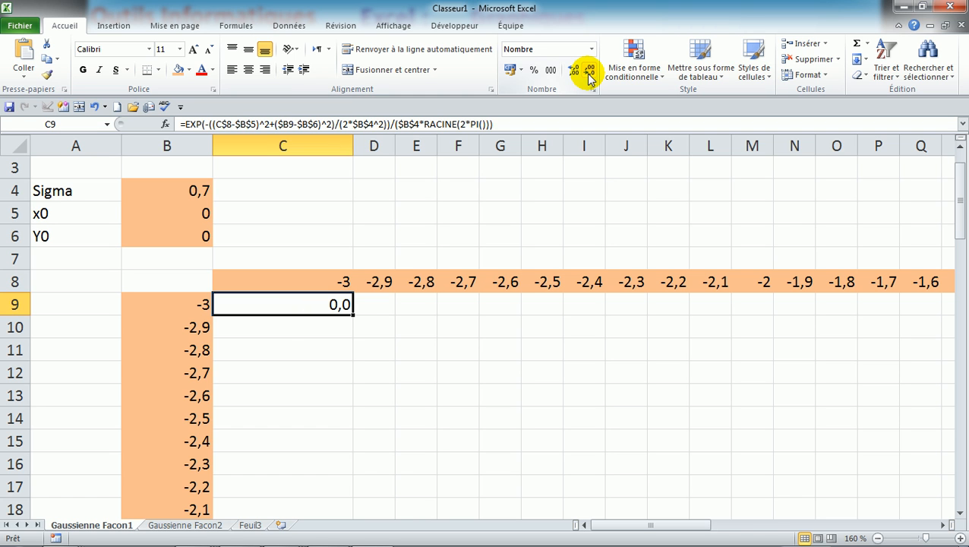
pyautogui.click(589, 72)
pyautogui.moveTo(354, 148); pyautogui.dragTo(354, 148)
pyautogui.doubleClick(354, 148)
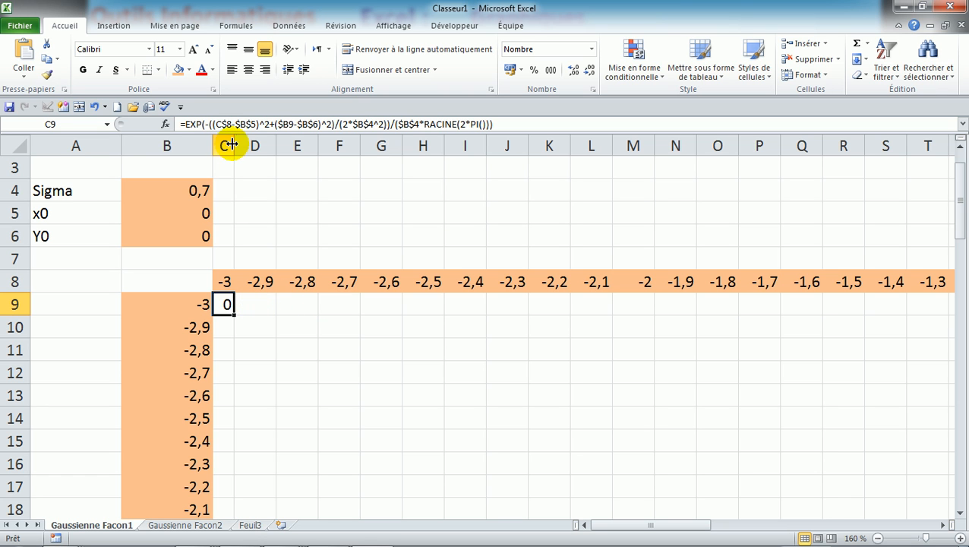
pyautogui.moveTo(233, 144); pyautogui.dragTo(244, 144)
# Check the mixed and absolute references of the C9 formula once more before copying it
pyautogui.click(259, 305)
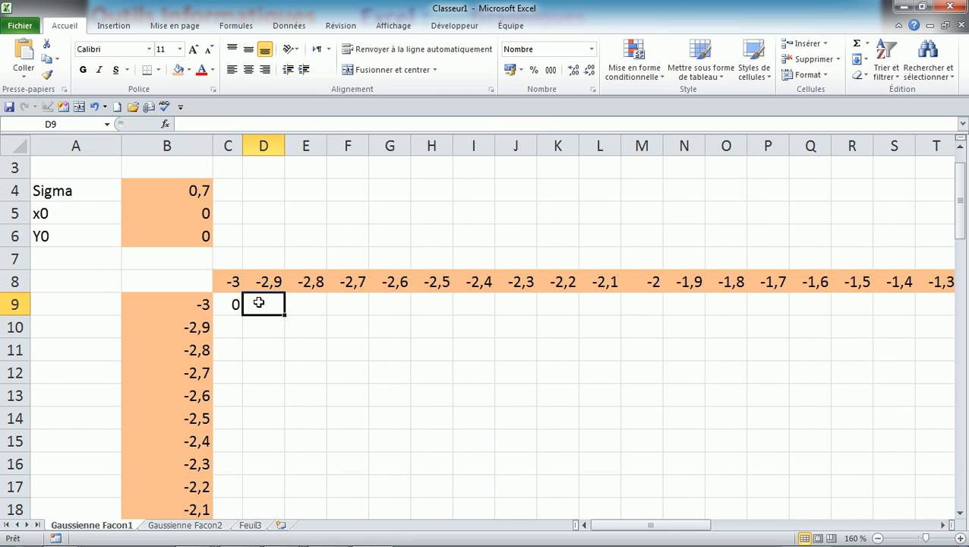
pyautogui.click(233, 303)
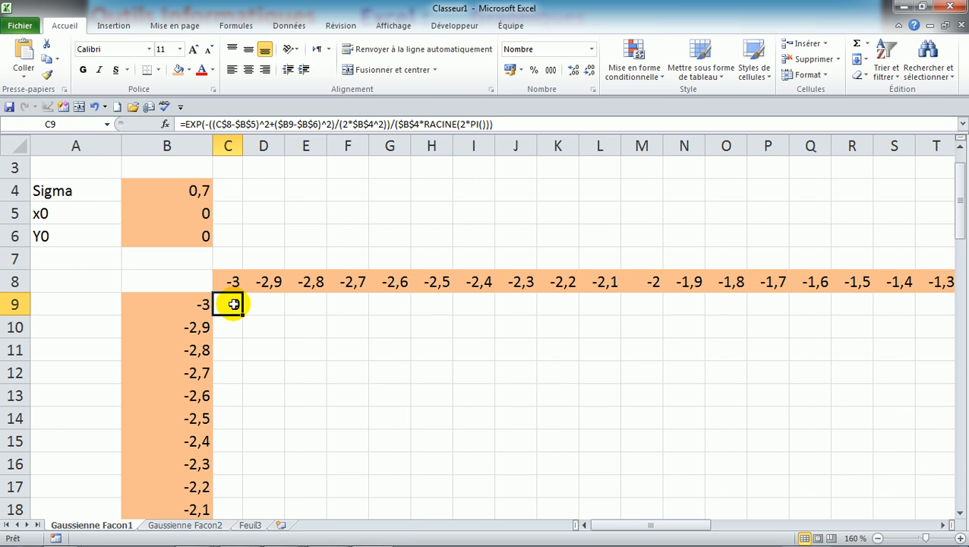
pyautogui.click(245, 125)
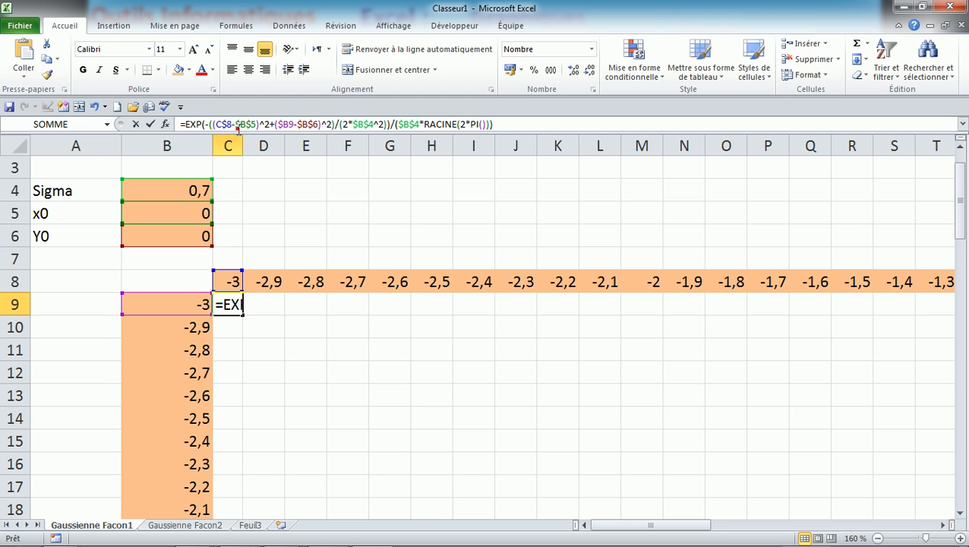
pyautogui.doubleClick(232, 303)
pyautogui.moveTo(438, 535)
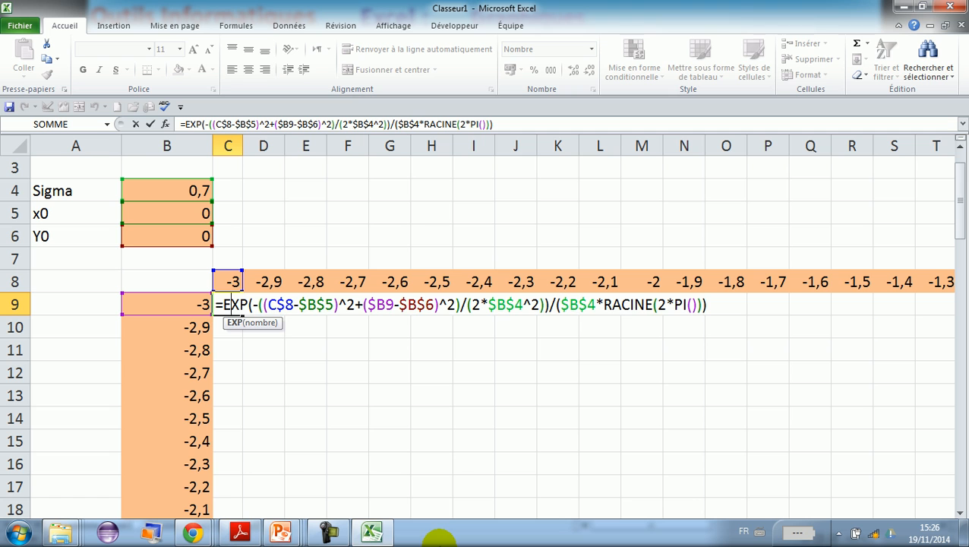
pyautogui.press('Return')
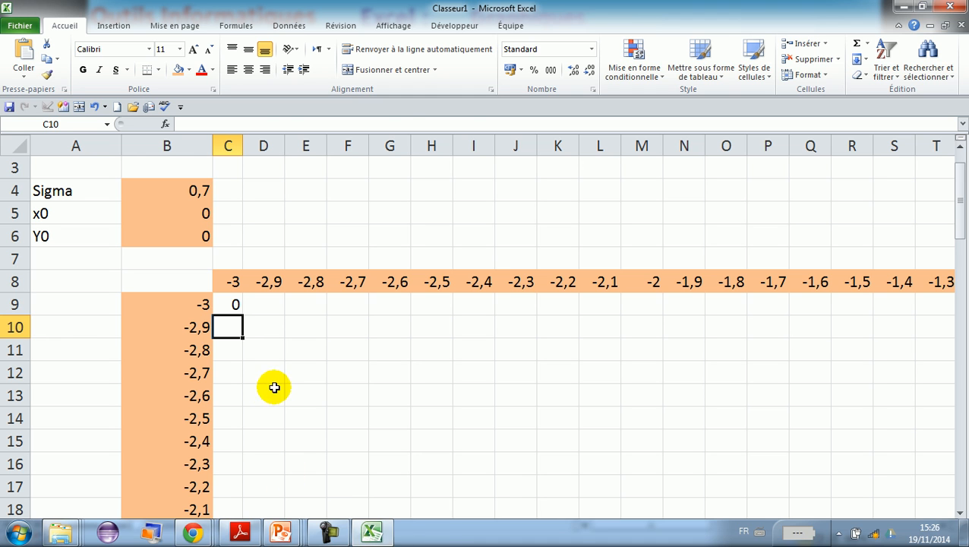
# Fill the C9 formula across to BK9, and fill that row down alongside all the y values
pyautogui.click(233, 306)
pyautogui.moveTo(243, 313); pyautogui.dragTo(814, 299)
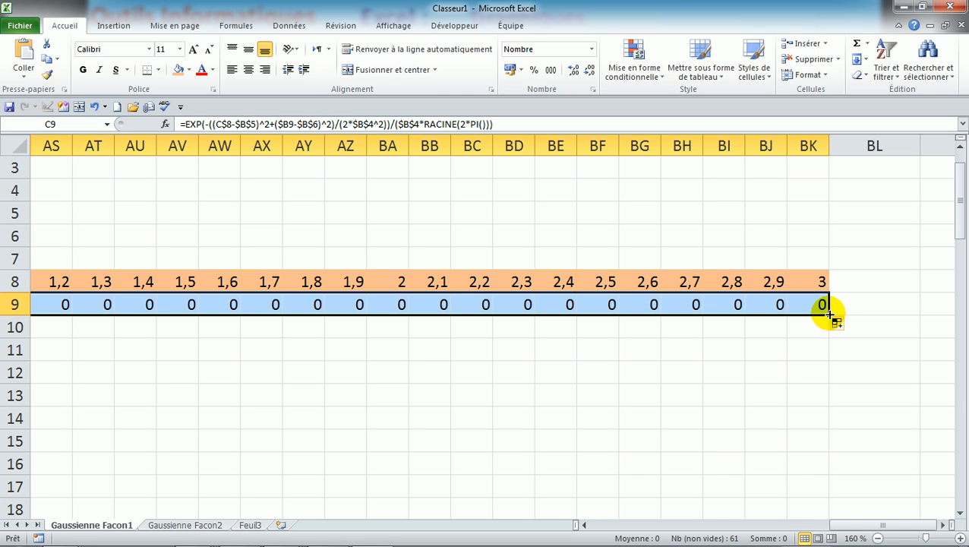
pyautogui.doubleClick(830, 315)
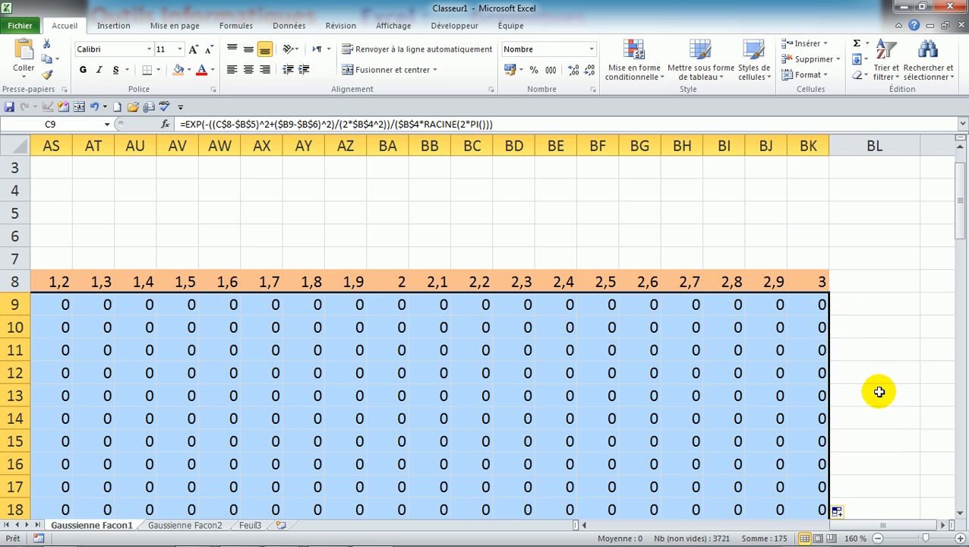
# Select columns C through BK and widen them all to one uniform width
pyautogui.click(877, 537)
pyautogui.click(877, 537)
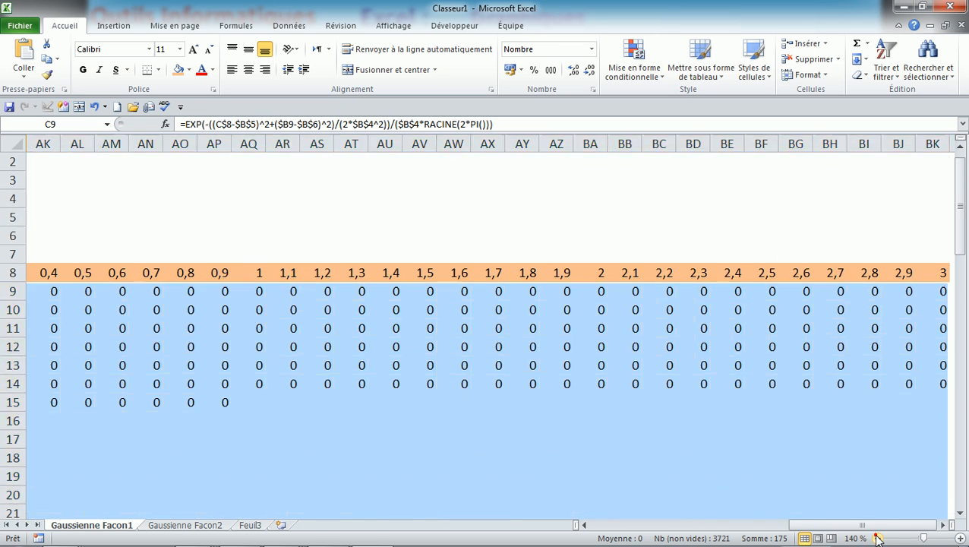
pyautogui.click(877, 537)
pyautogui.click(877, 537)
pyautogui.click(877, 537)
pyautogui.click(877, 537)
pyautogui.click(877, 537)
pyautogui.click(877, 537)
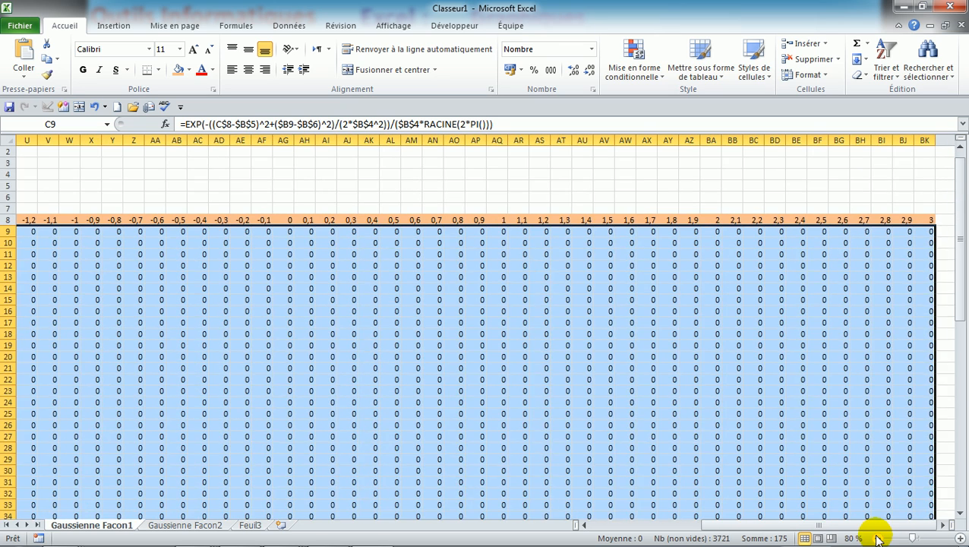
pyautogui.click(877, 538)
pyautogui.click(877, 538)
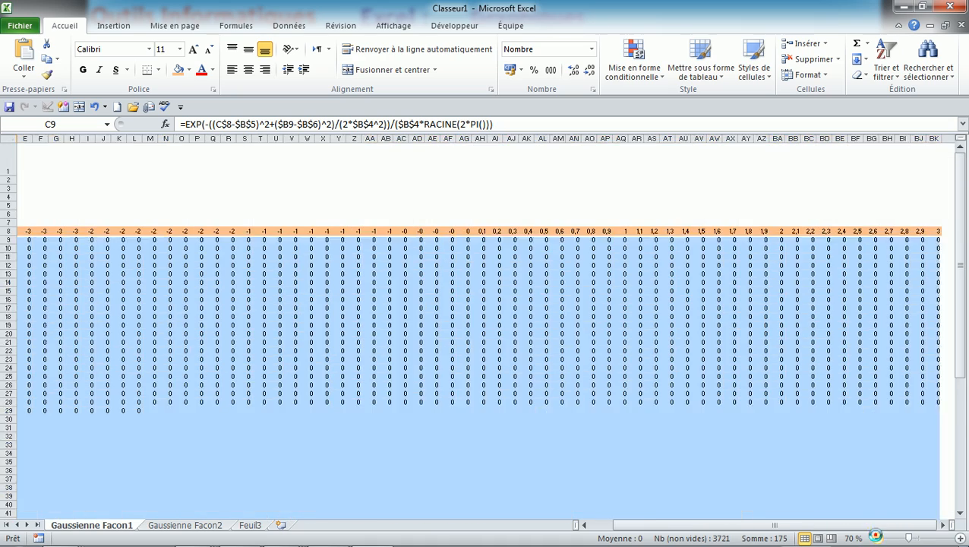
pyautogui.click(876, 538)
pyautogui.click(877, 537)
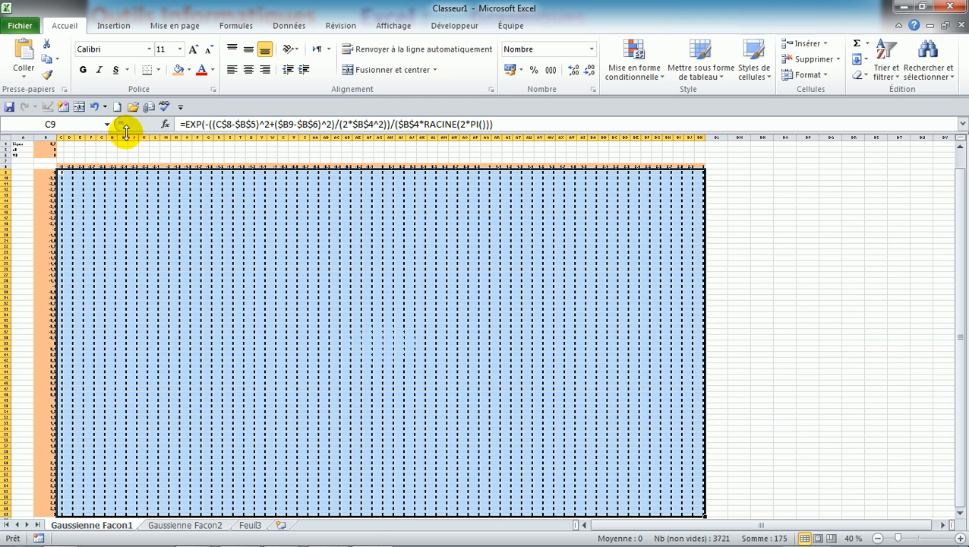
pyautogui.moveTo(61, 135); pyautogui.dragTo(698, 141)
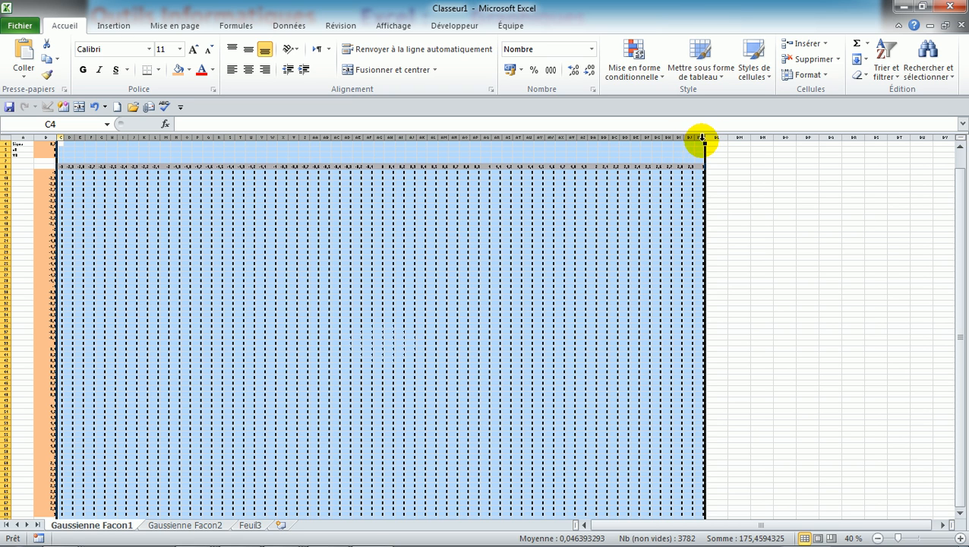
pyautogui.doubleClick(706, 138)
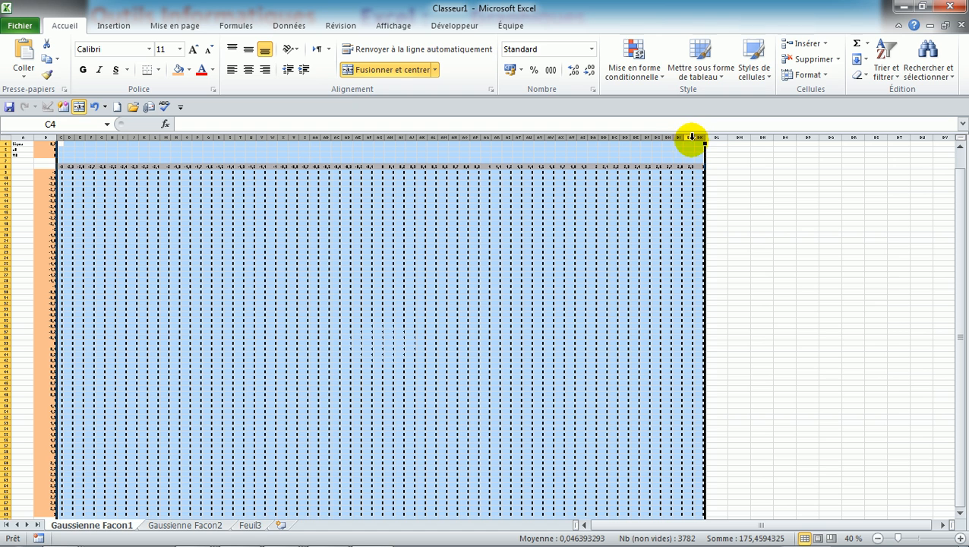
pyautogui.moveTo(693, 140); pyautogui.dragTo(693, 140)
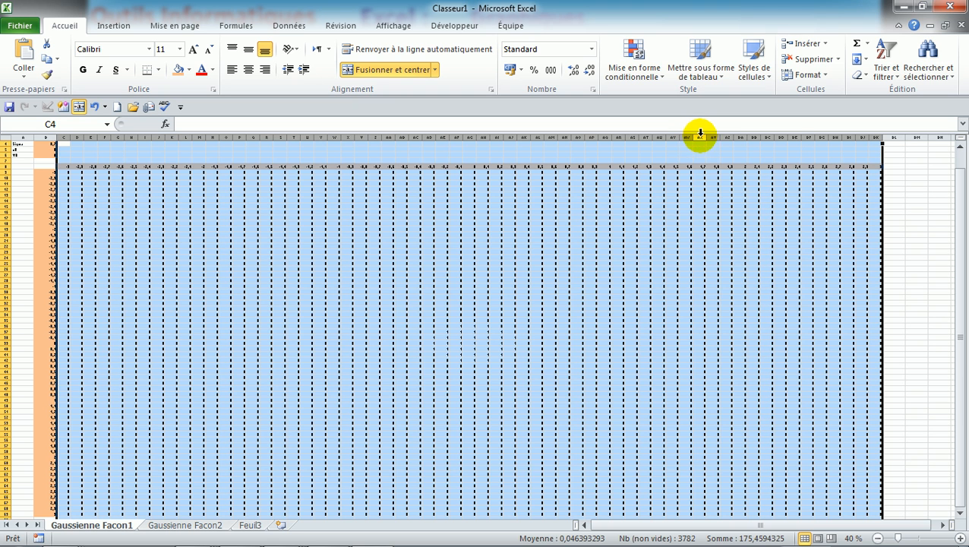
pyautogui.moveTo(704, 137); pyautogui.dragTo(703, 135)
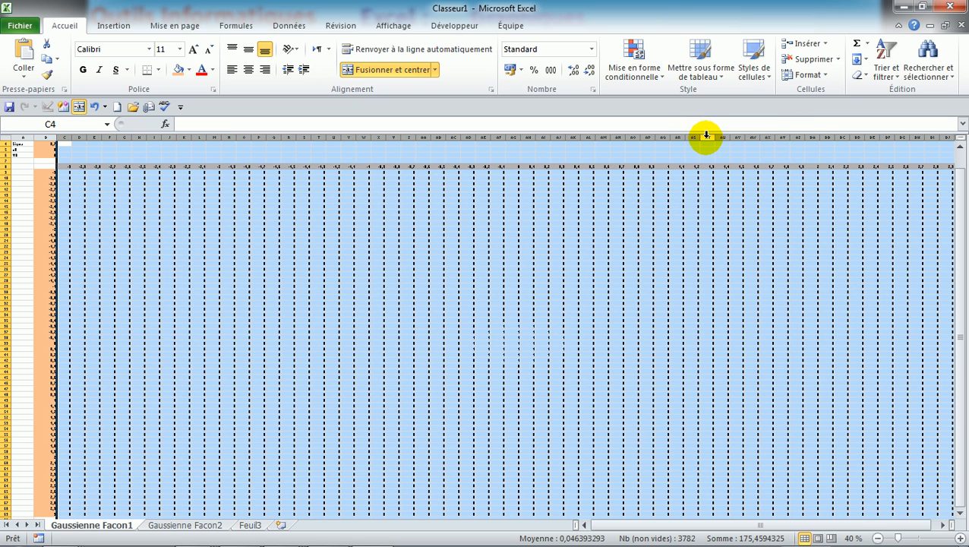
# Format columns C through BK in the Nombre category with two decimals
pyautogui.click(823, 75)
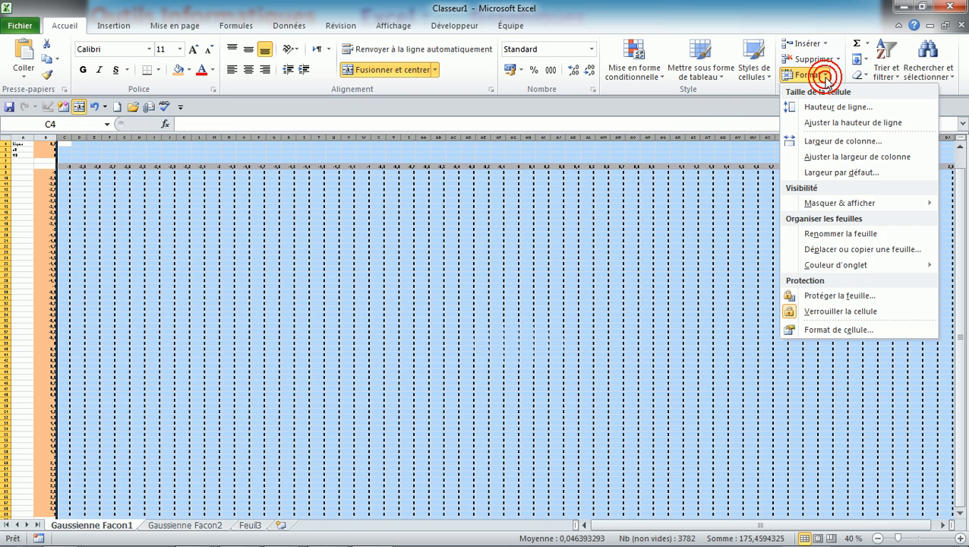
pyautogui.click(841, 329)
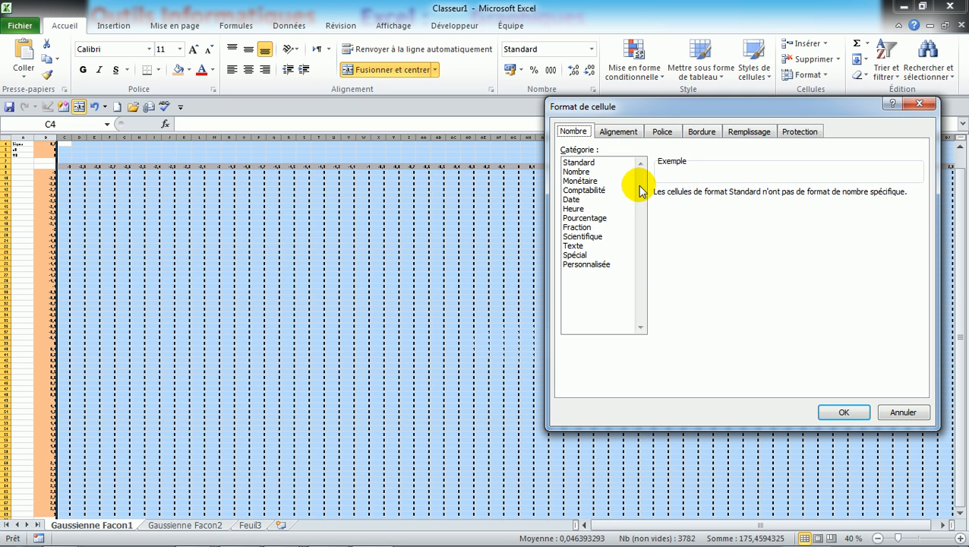
pyautogui.click(601, 172)
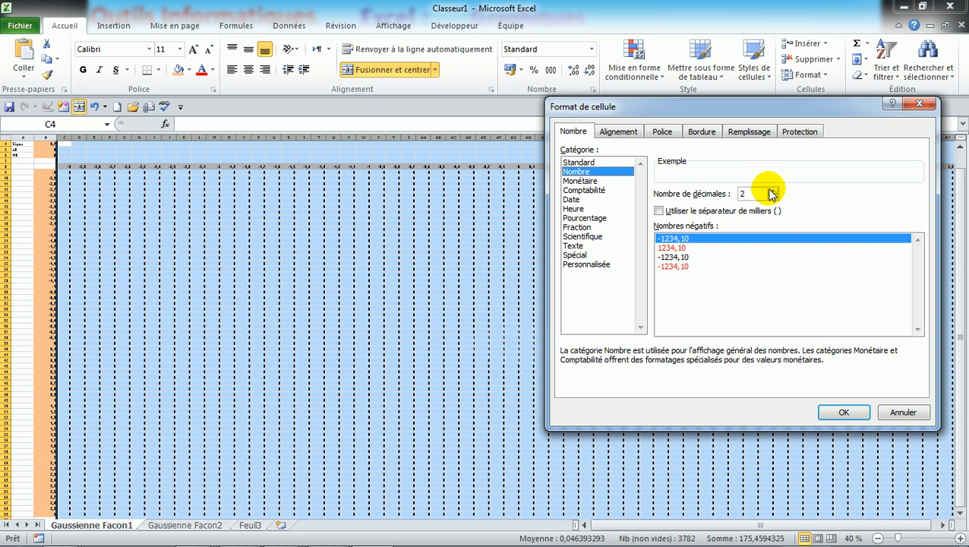
pyautogui.click(845, 414)
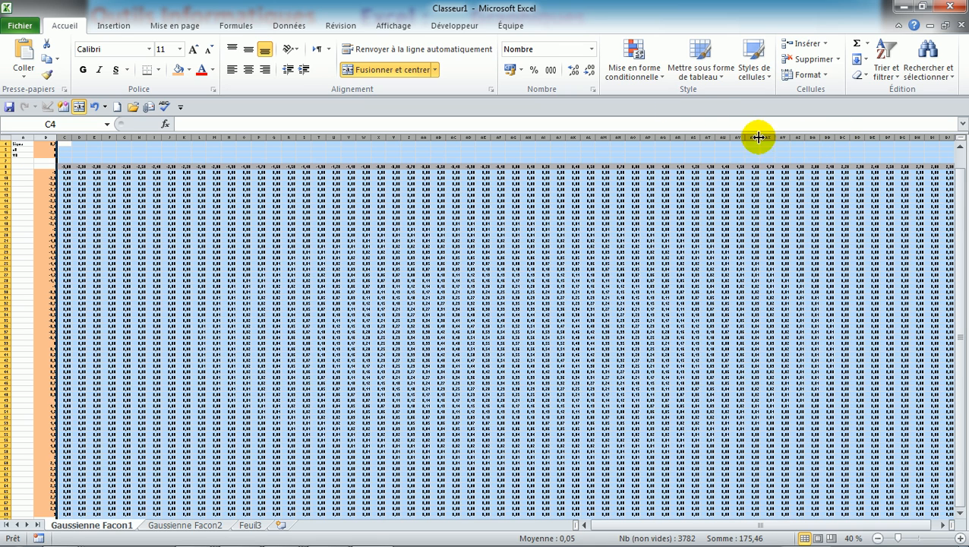
# Format columns C through BK in the Nombre category with one decimal
pyautogui.click(824, 75)
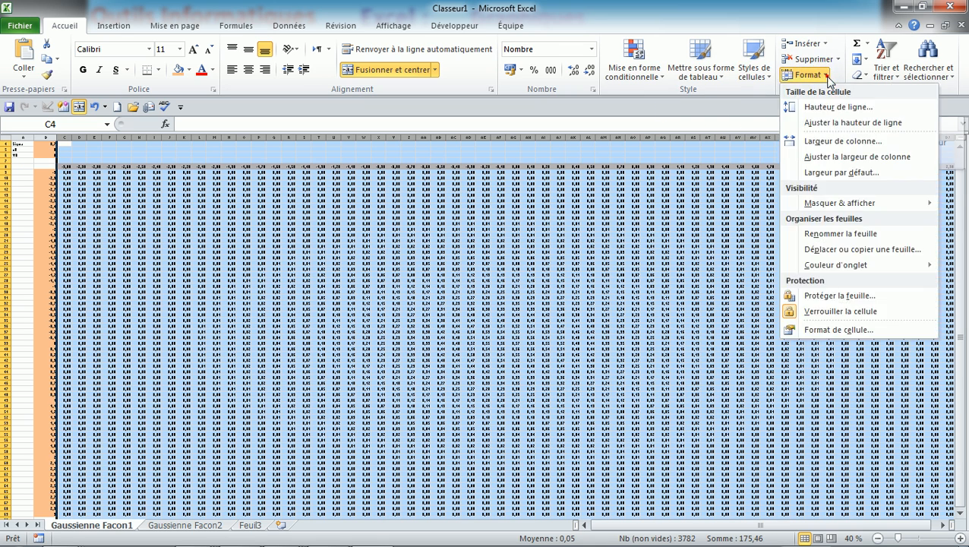
pyautogui.click(812, 330)
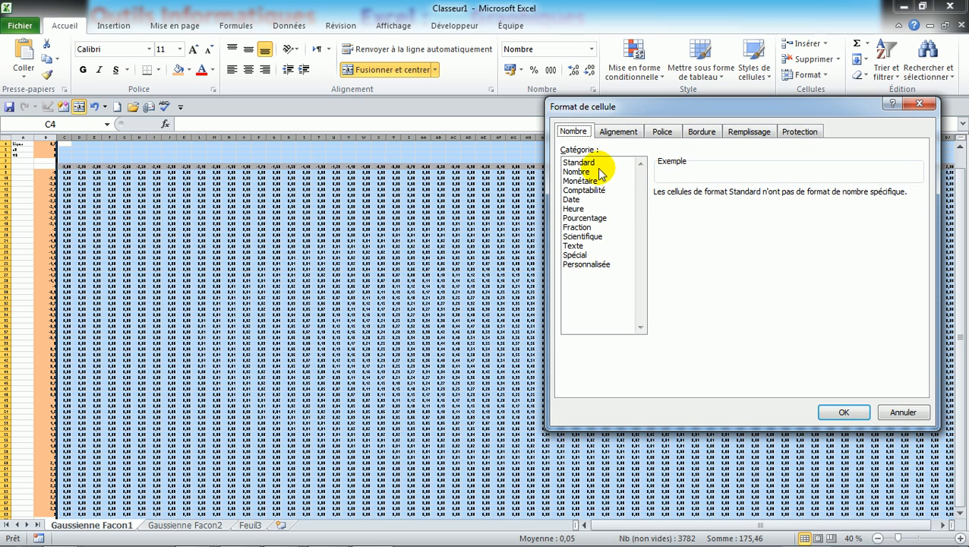
pyautogui.click(597, 171)
pyautogui.click(773, 197)
pyautogui.click(833, 410)
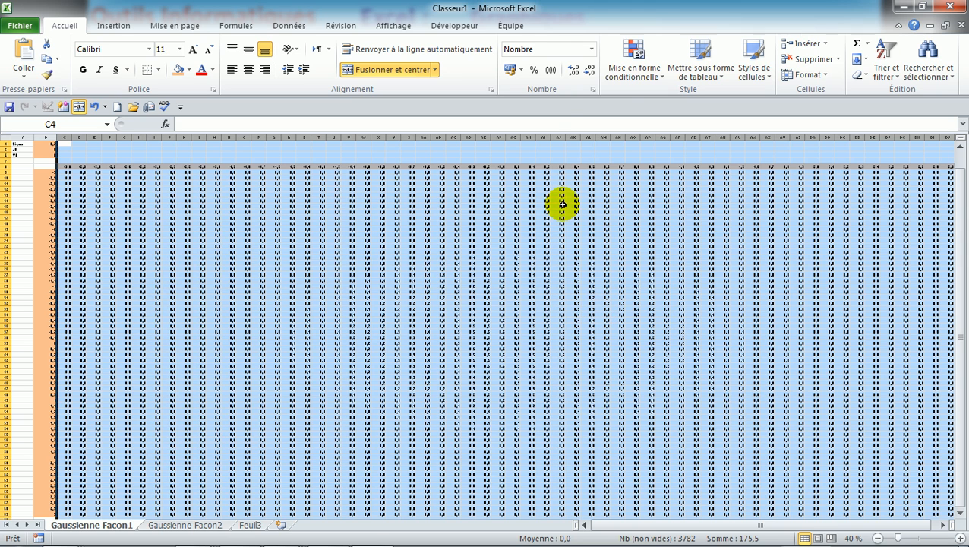
# Examine how the Gaussian values are distributed across the whole grid
pyautogui.click(878, 537)
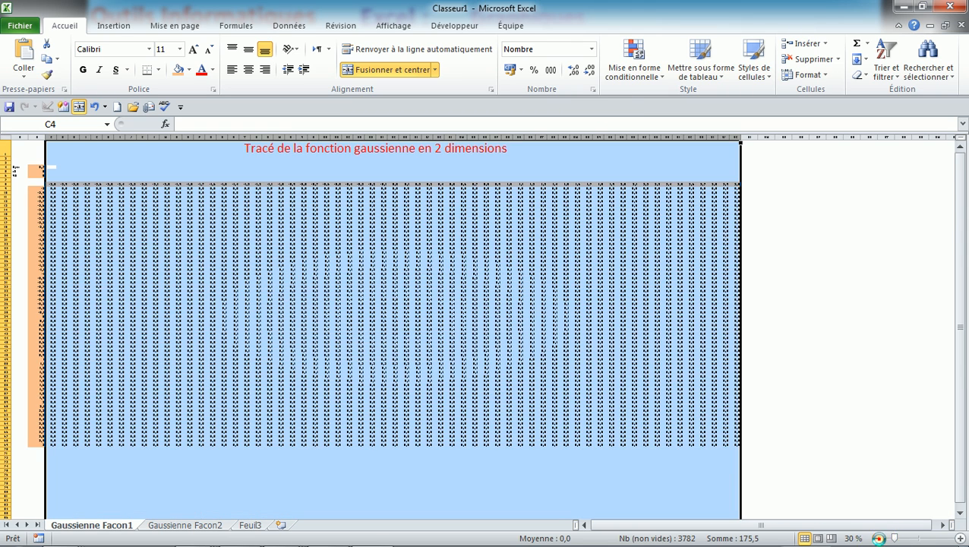
pyautogui.click(878, 538)
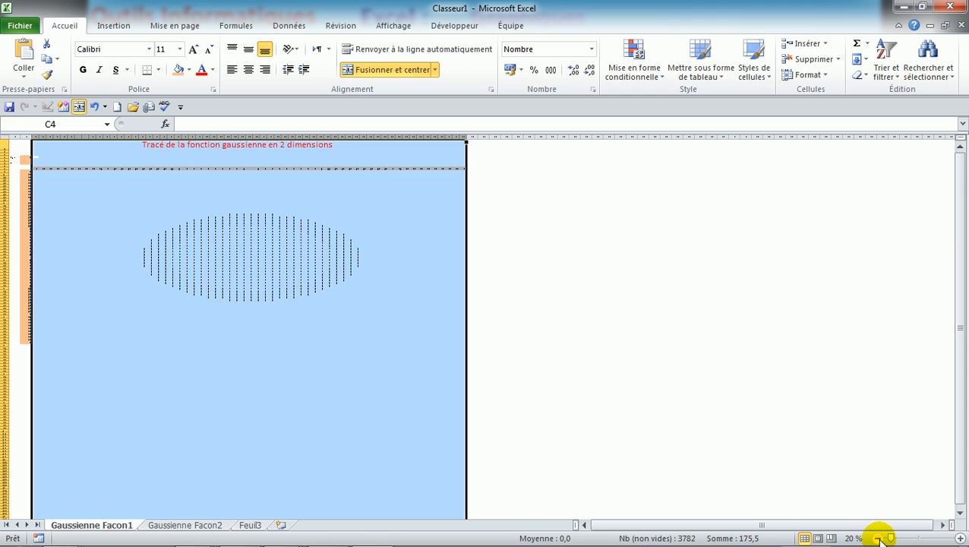
pyautogui.click(944, 525)
pyautogui.click(944, 526)
pyautogui.click(944, 525)
pyautogui.click(943, 526)
pyautogui.click(943, 525)
pyautogui.click(944, 525)
pyautogui.click(944, 526)
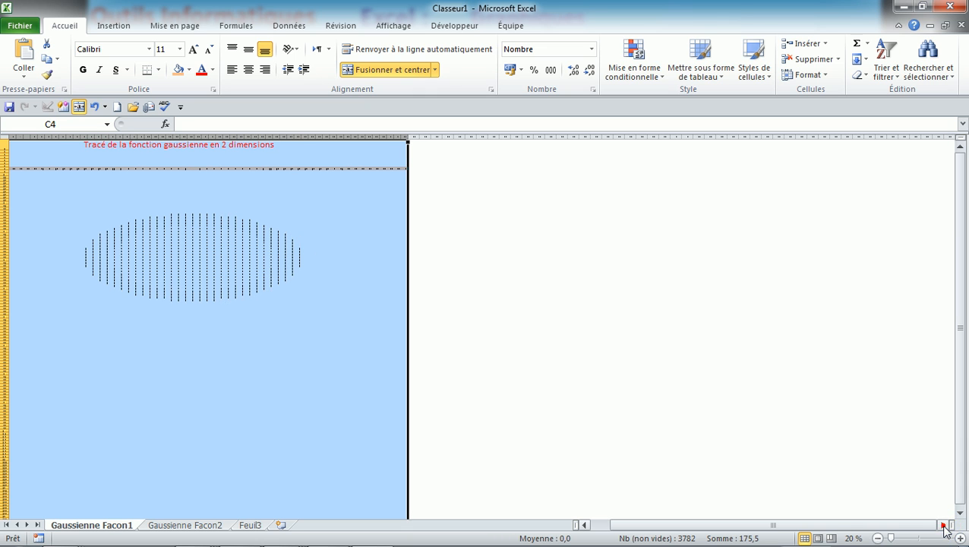
pyautogui.click(960, 537)
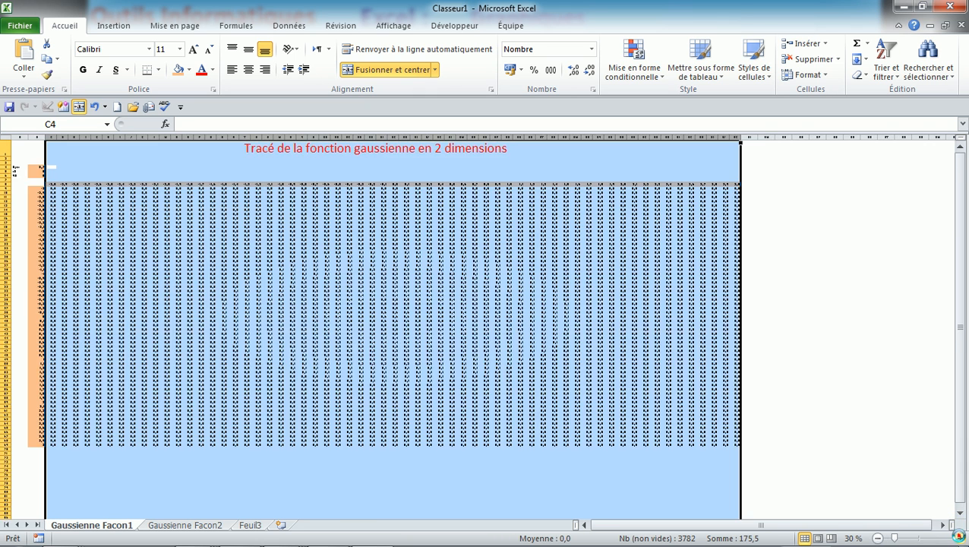
pyautogui.click(960, 538)
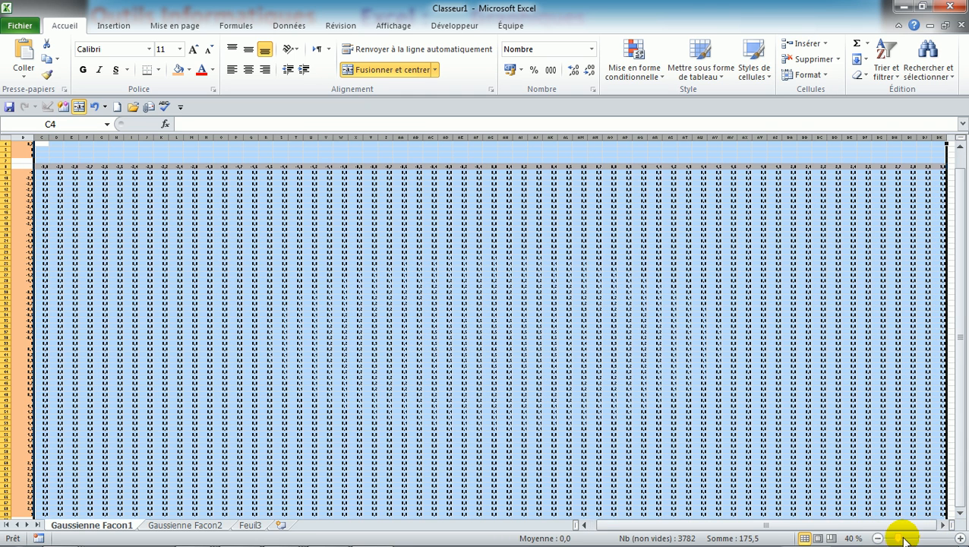
pyautogui.click(877, 538)
pyautogui.click(877, 538)
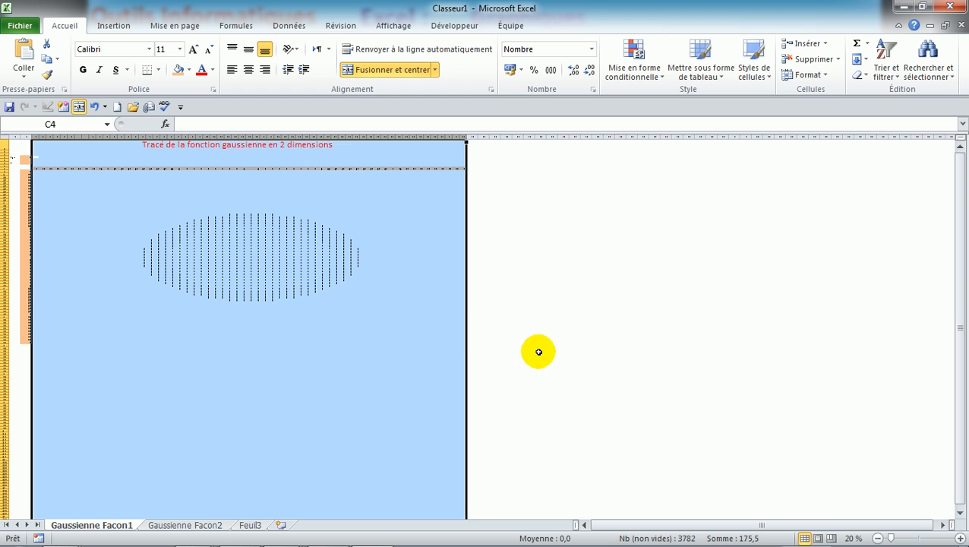
pyautogui.click(581, 526)
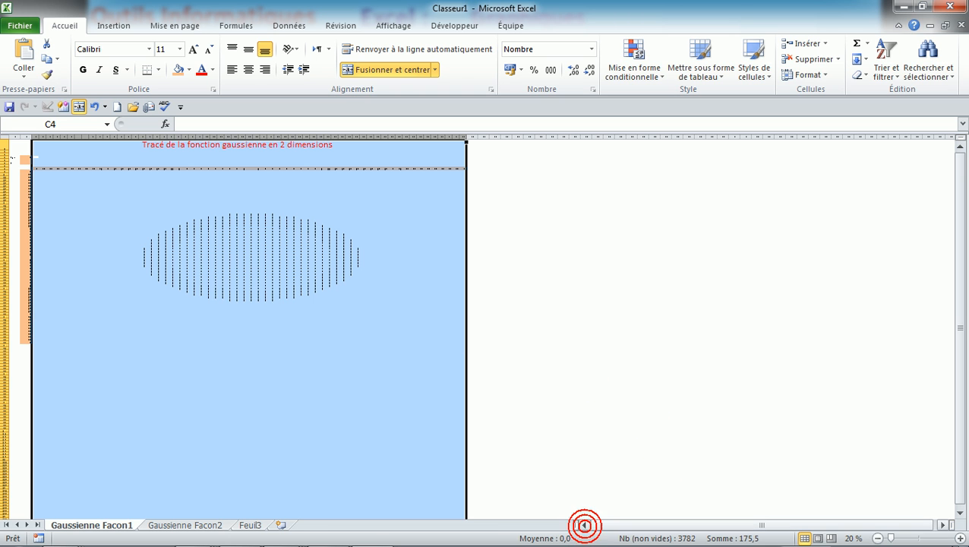
# Review the Gaussian formula in C9 and the parameter and axis cells it references
pyautogui.click(961, 539)
pyautogui.click(961, 539)
pyautogui.click(960, 539)
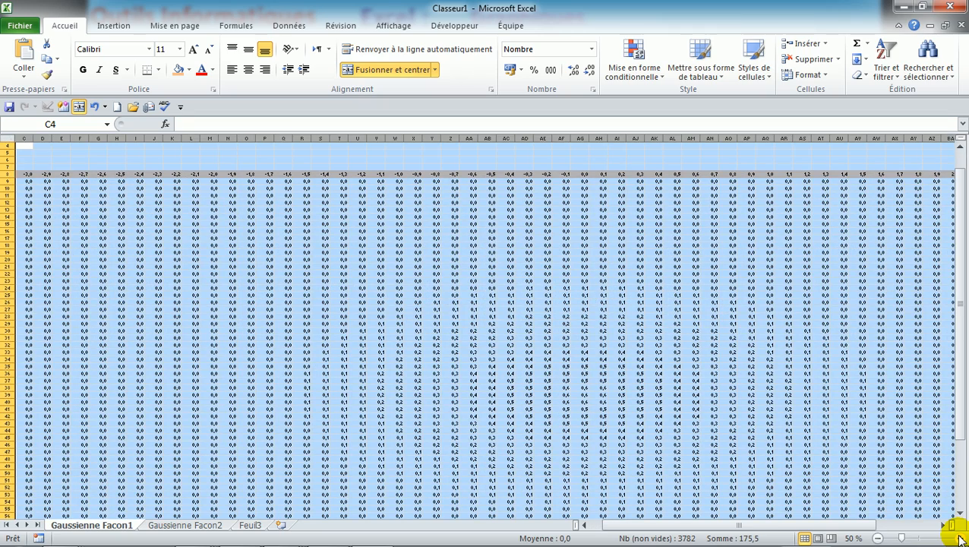
pyautogui.click(961, 539)
pyautogui.click(961, 539)
pyautogui.click(961, 539)
pyautogui.click(961, 540)
pyautogui.click(960, 539)
pyautogui.click(961, 539)
pyautogui.click(960, 539)
pyautogui.click(960, 539)
pyautogui.click(961, 539)
pyautogui.click(961, 540)
pyautogui.click(961, 539)
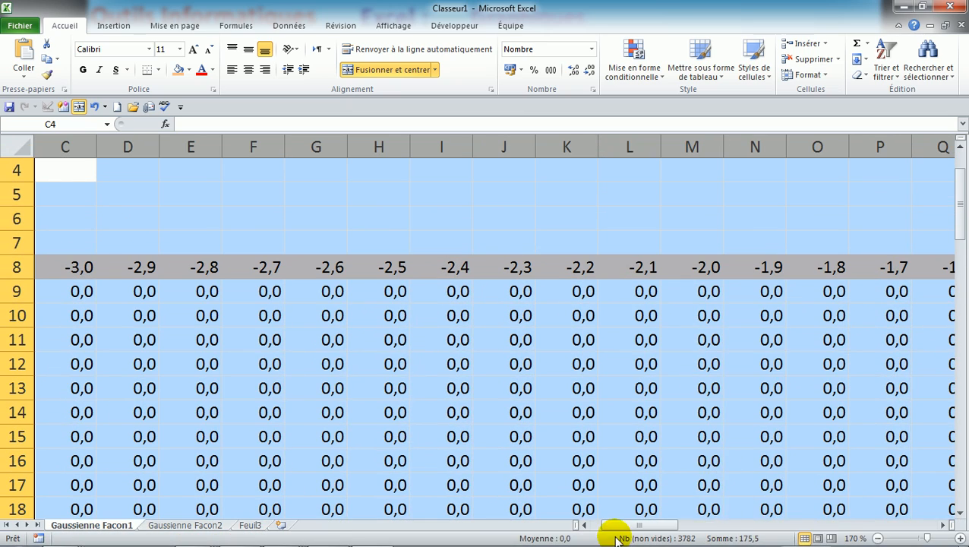
pyautogui.moveTo(626, 526); pyautogui.dragTo(627, 530)
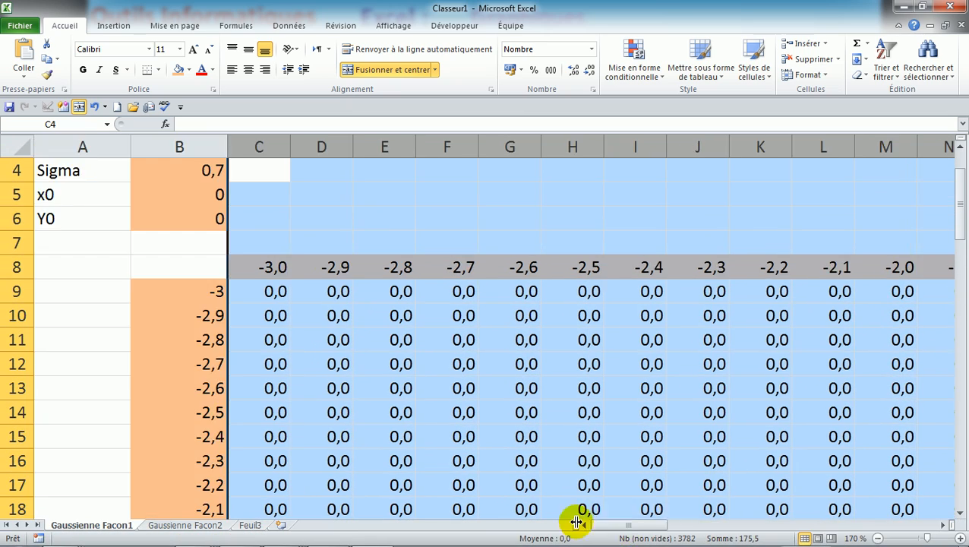
pyautogui.click(269, 291)
pyautogui.click(211, 125)
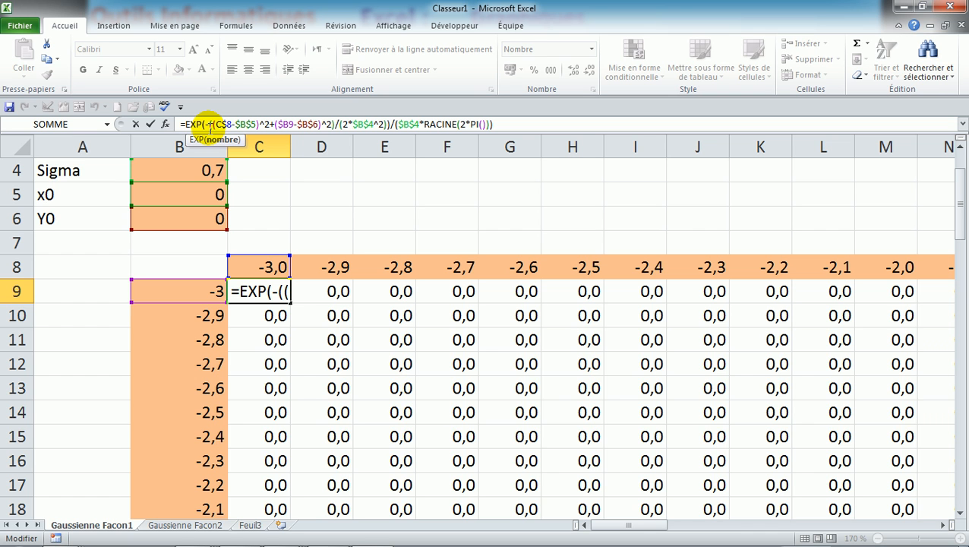
pyautogui.hotkey('ctrl', 'Return')
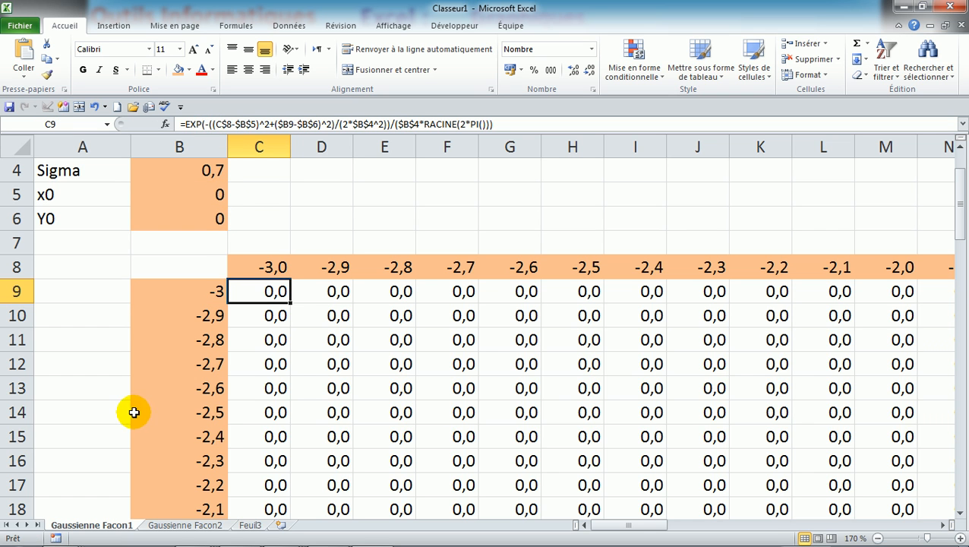
# Switch to the Gaussienne Facon2 sheet and look over its Sigma, x0 and Y0 parameters and both axes
pyautogui.click(175, 527)
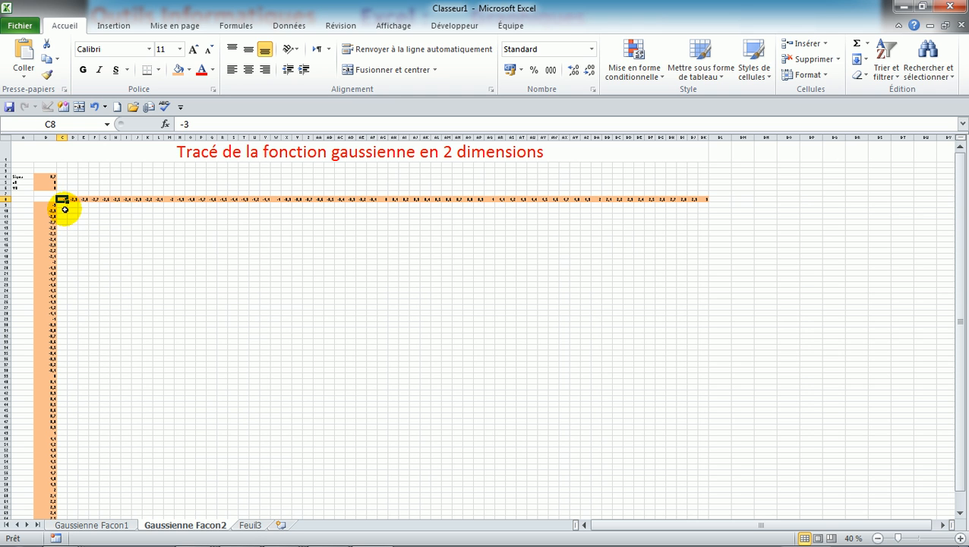
pyautogui.click(959, 537)
pyautogui.click(960, 538)
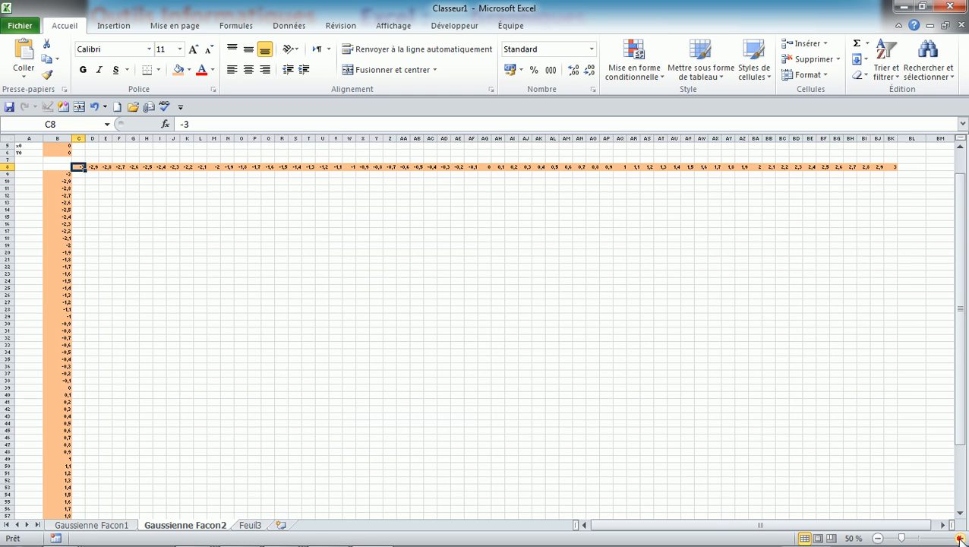
pyautogui.click(960, 538)
pyautogui.click(959, 537)
pyautogui.click(960, 537)
pyautogui.click(960, 538)
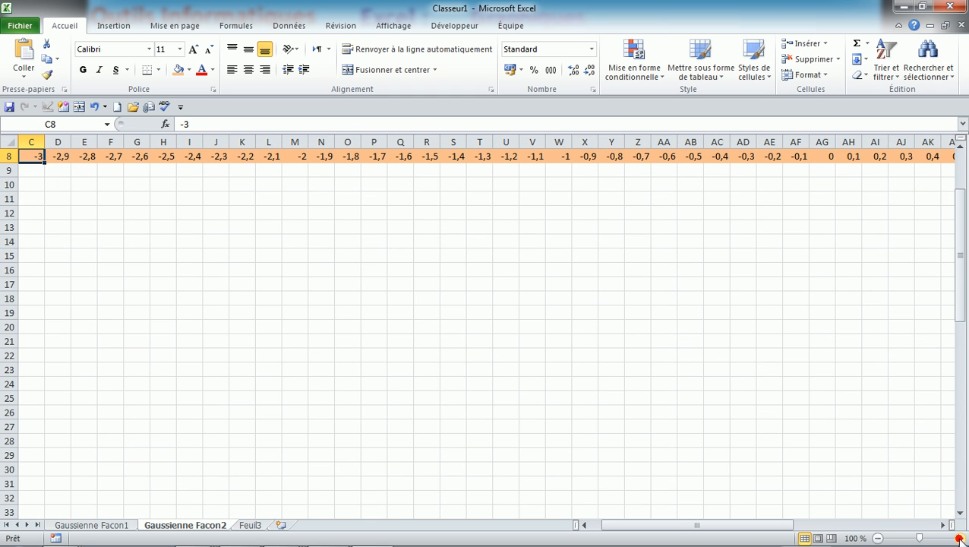
pyautogui.click(958, 163)
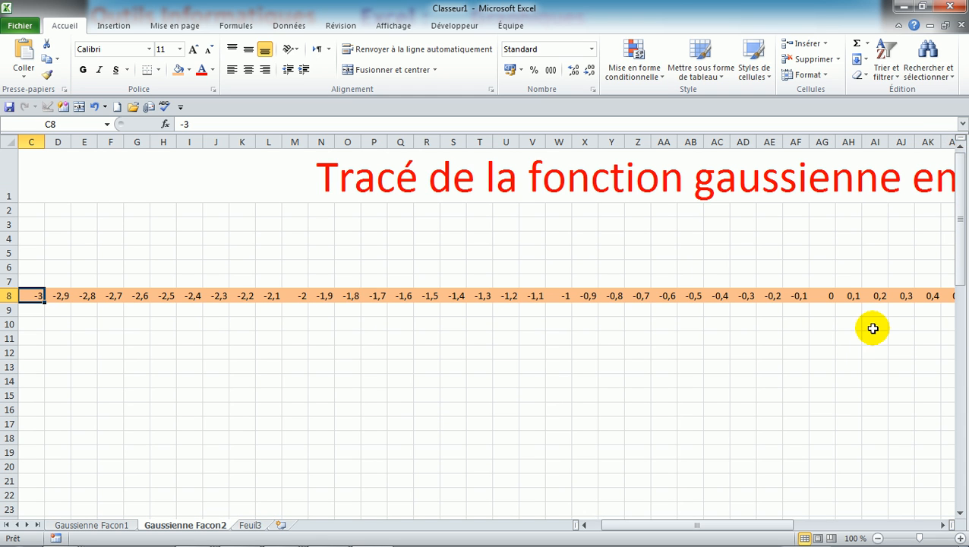
pyautogui.click(583, 524)
pyautogui.click(583, 525)
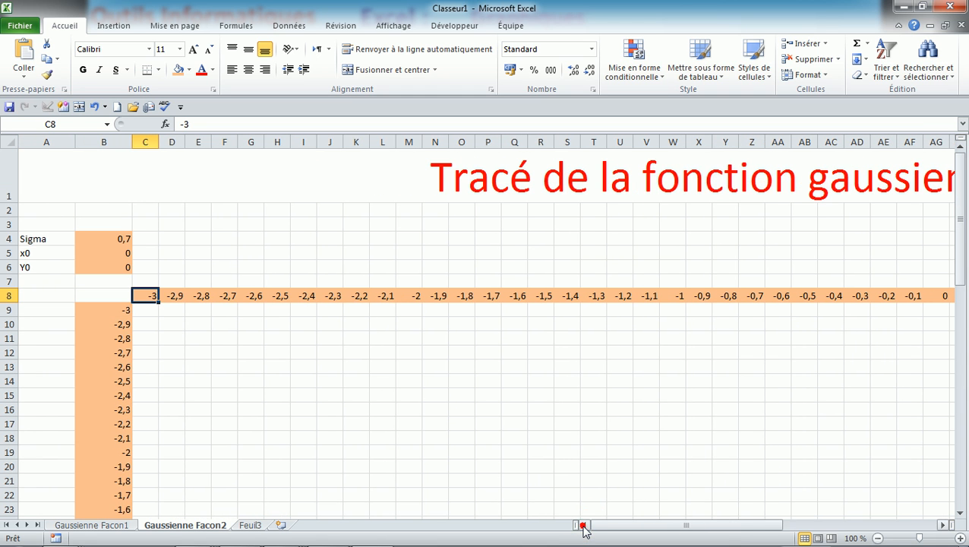
pyautogui.click(959, 537)
pyautogui.click(959, 538)
pyautogui.click(960, 537)
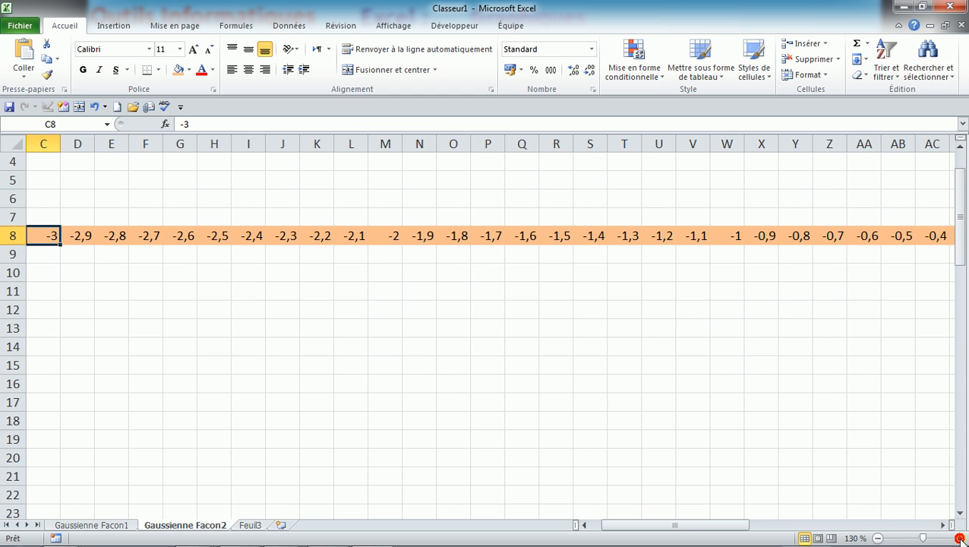
pyautogui.click(877, 538)
pyautogui.click(877, 538)
pyautogui.click(878, 537)
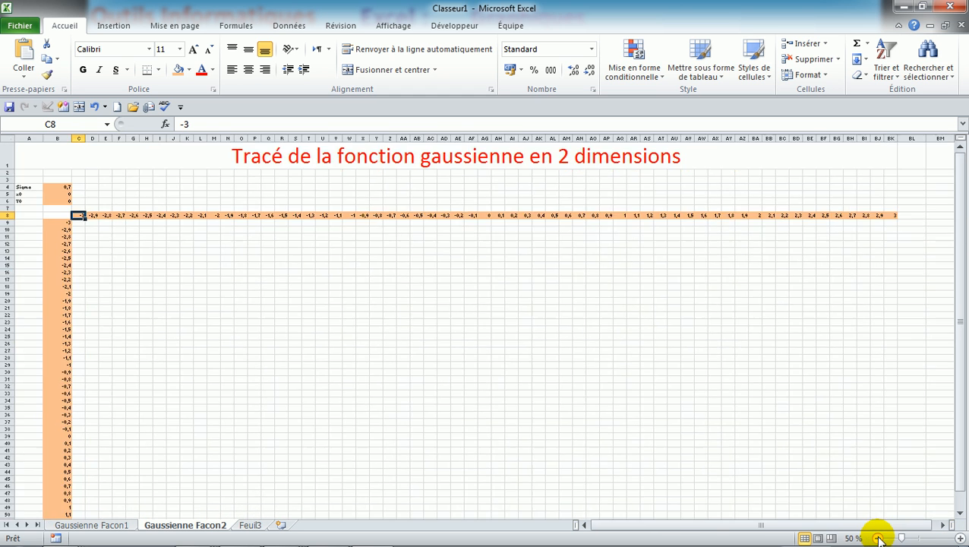
pyautogui.click(959, 538)
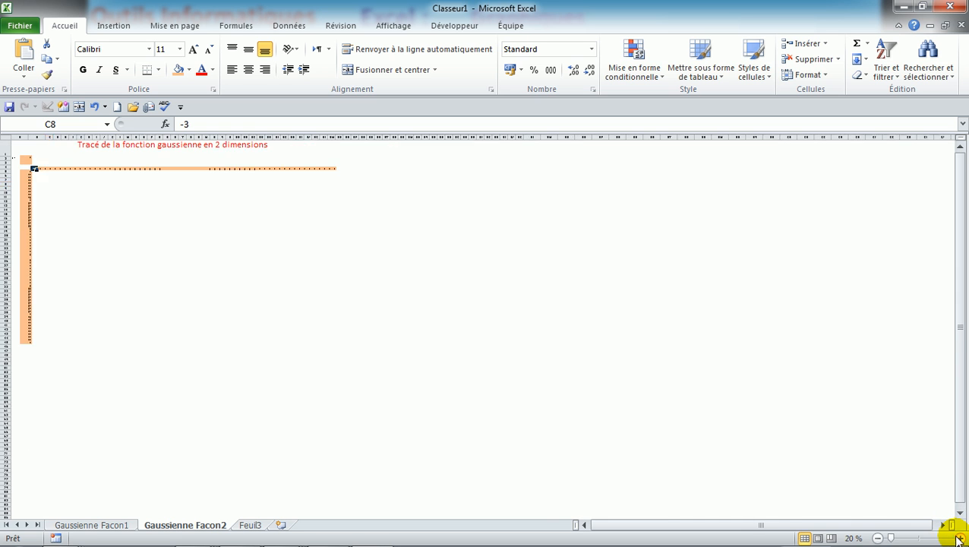
pyautogui.click(960, 537)
pyautogui.click(960, 538)
pyautogui.click(959, 537)
pyautogui.click(958, 538)
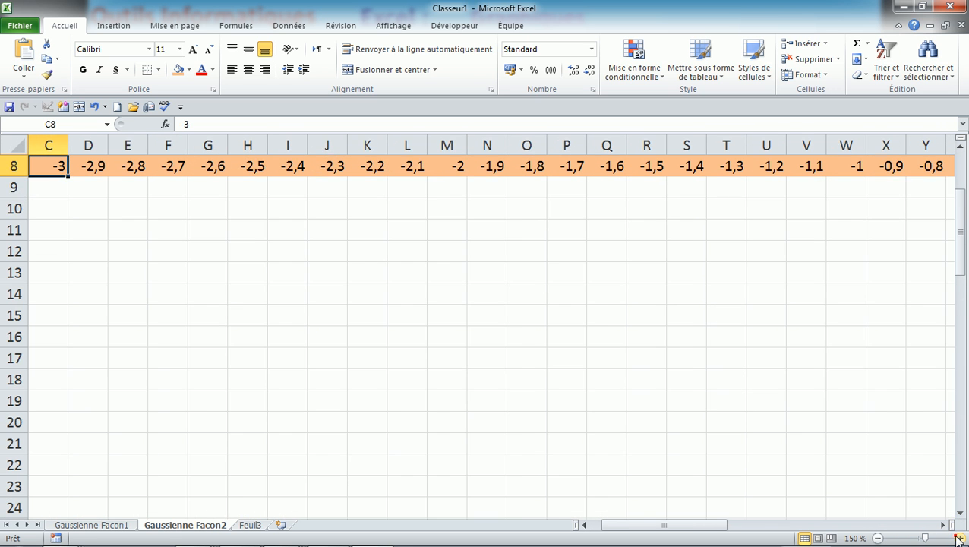
pyautogui.click(958, 537)
pyautogui.click(959, 538)
pyautogui.click(43, 199)
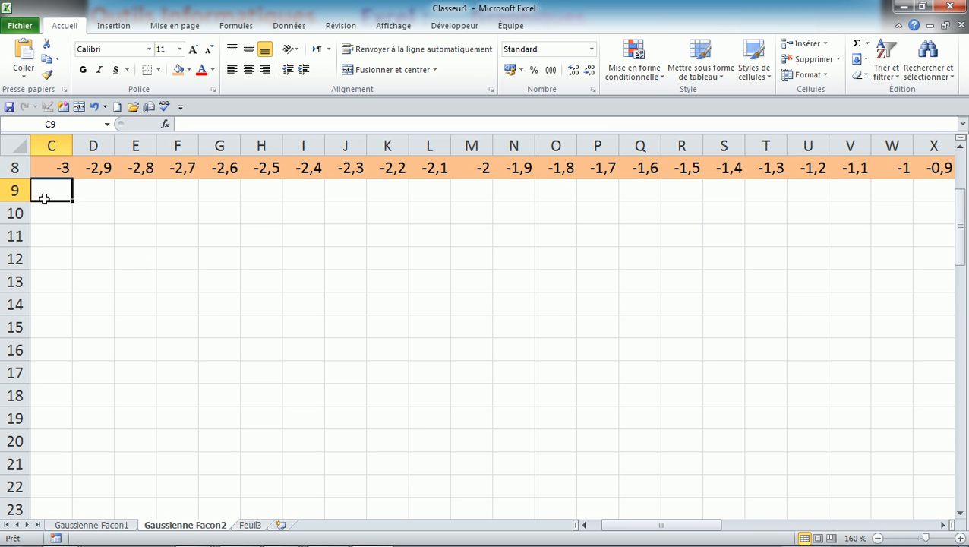
pyautogui.press('Home')
pyautogui.press('Up')
pyautogui.press('Up')
pyautogui.press('Up')
pyautogui.press('Up')
pyautogui.press('Up')
pyautogui.press('Up')
pyautogui.press('Up')
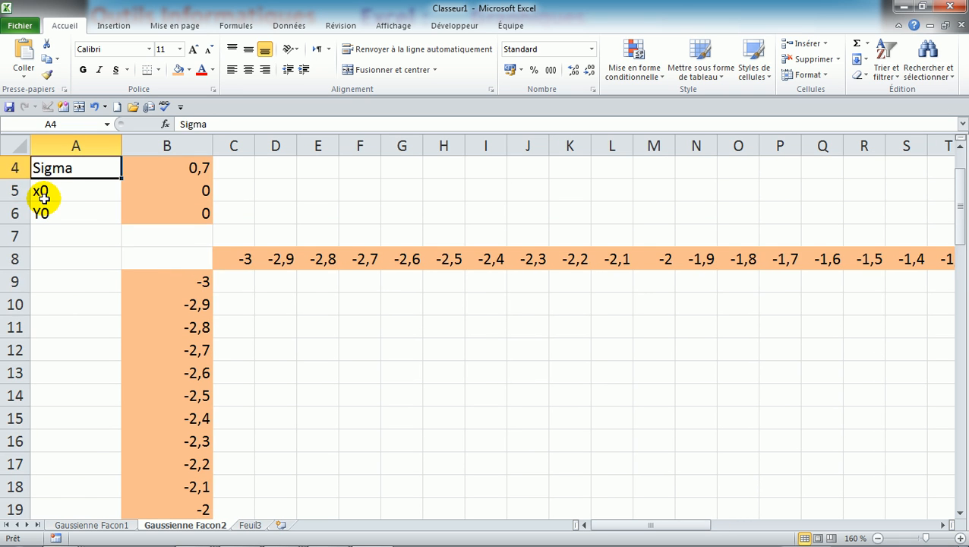
# Define the name Sigma for cell B4 of the Gaussienne Facon2 sheet, with the whole workbook as its scope
pyautogui.click(174, 213)
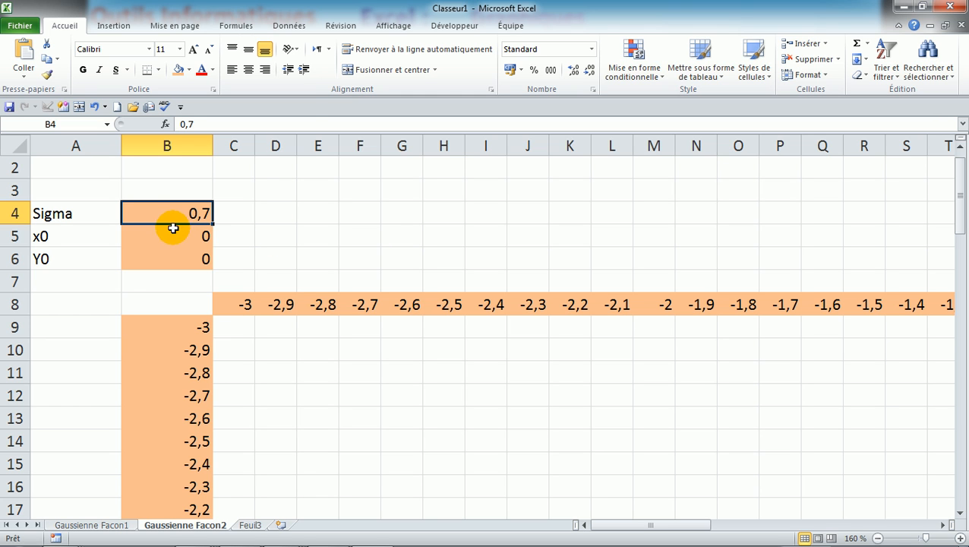
pyautogui.click(237, 26)
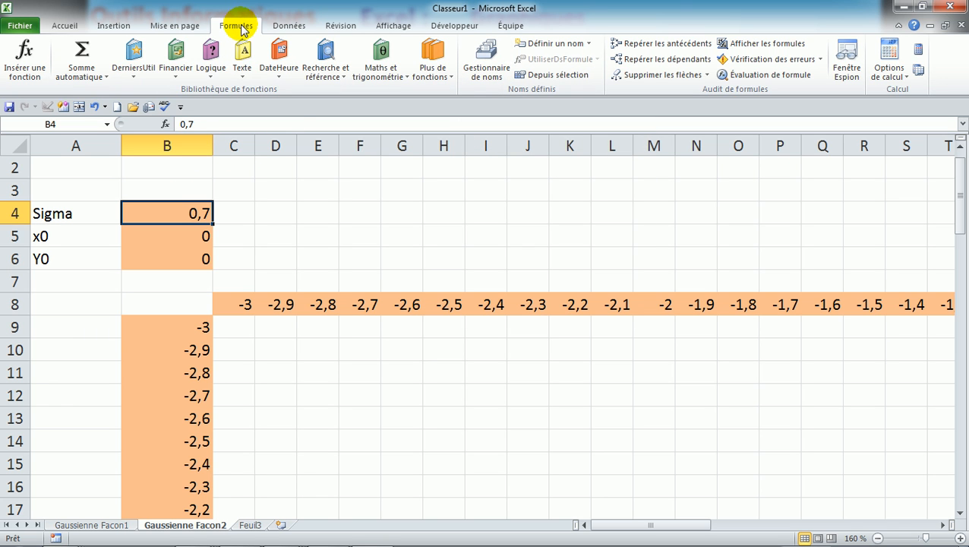
pyautogui.click(486, 59)
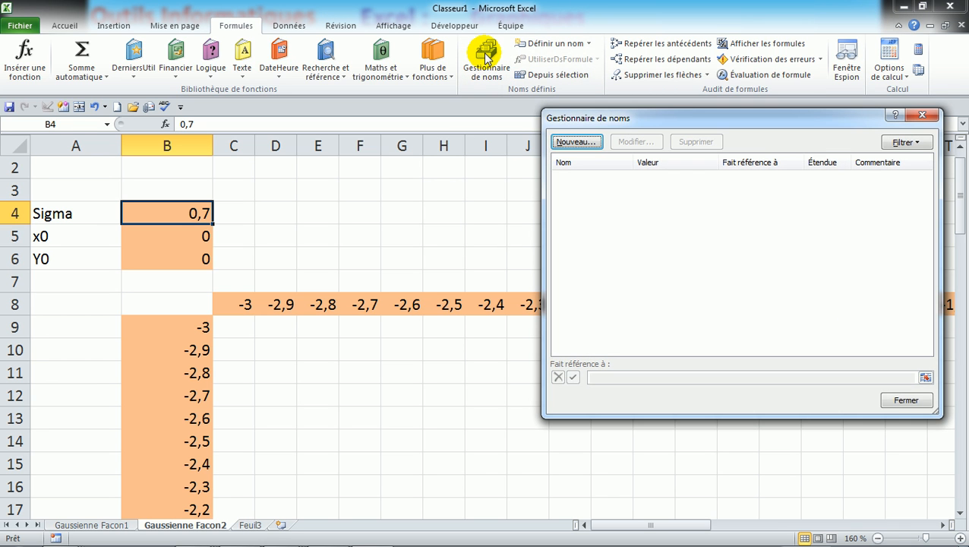
pyautogui.click(597, 146)
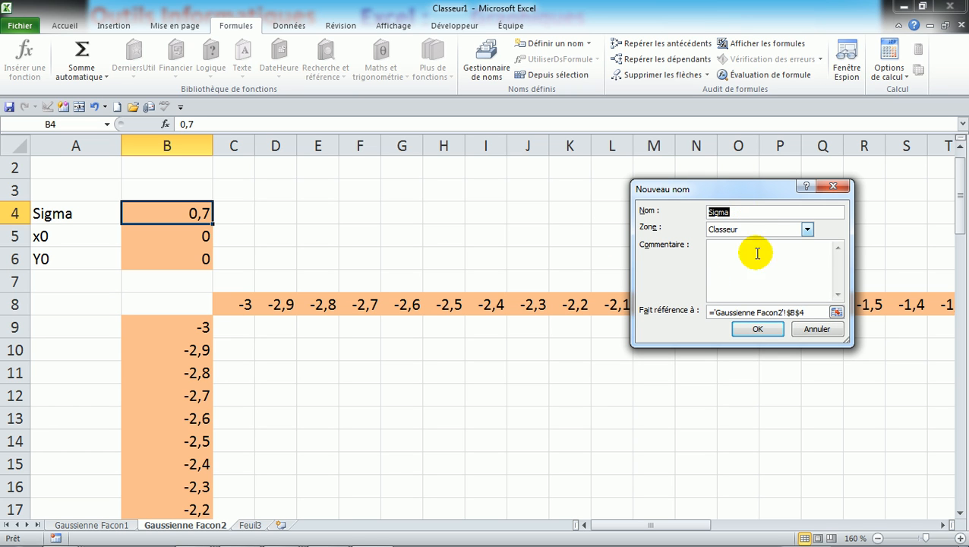
pyautogui.click(752, 332)
pyautogui.hotkey('ctrl', 'F3')
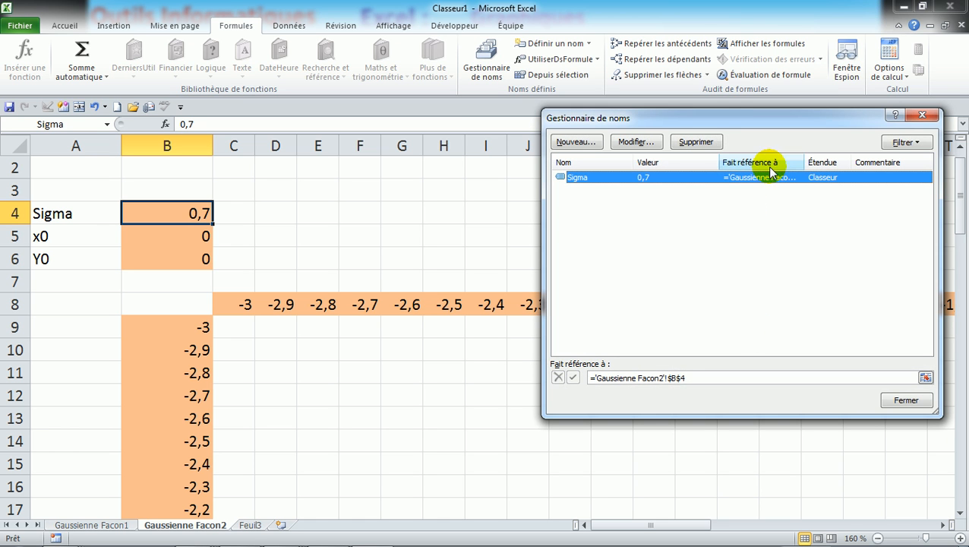
# Define the name x0 for cell B5 of the Gaussienne Facon2 sheet, with the whole workbook as its scope
pyautogui.click(921, 115)
pyautogui.click(198, 236)
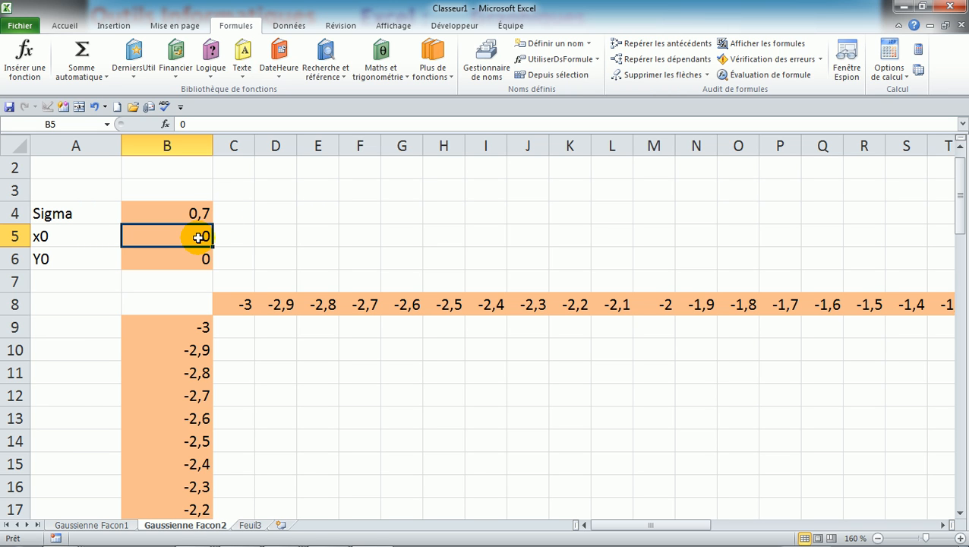
pyautogui.click(487, 70)
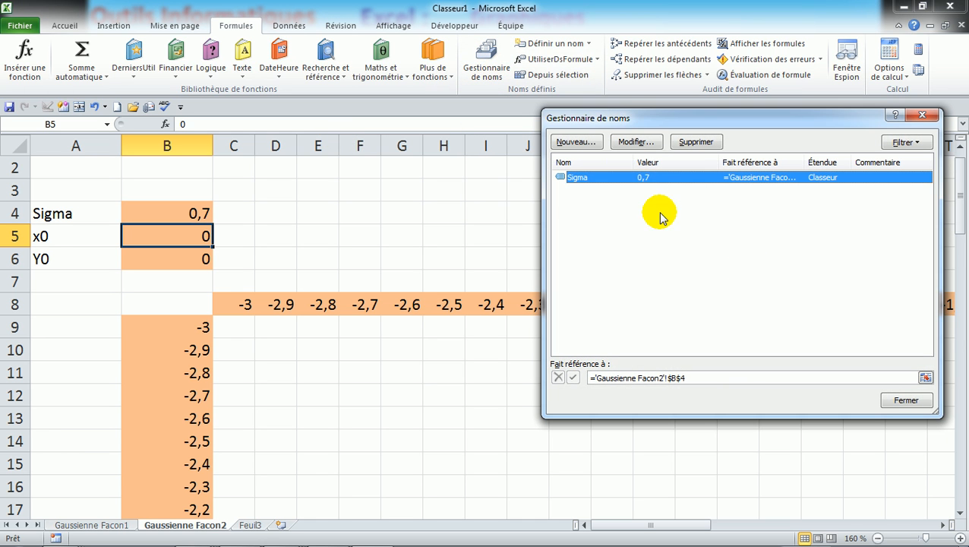
pyautogui.click(571, 142)
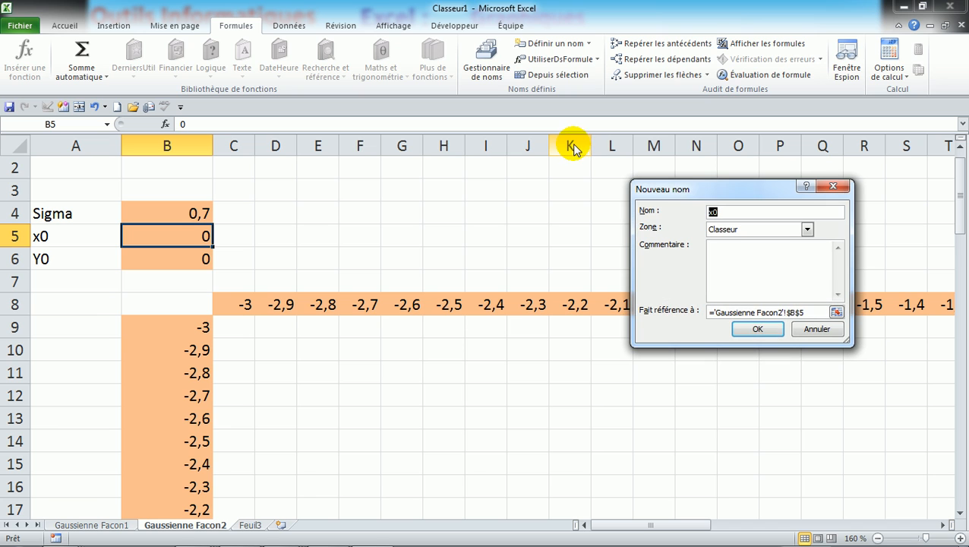
pyautogui.click(760, 330)
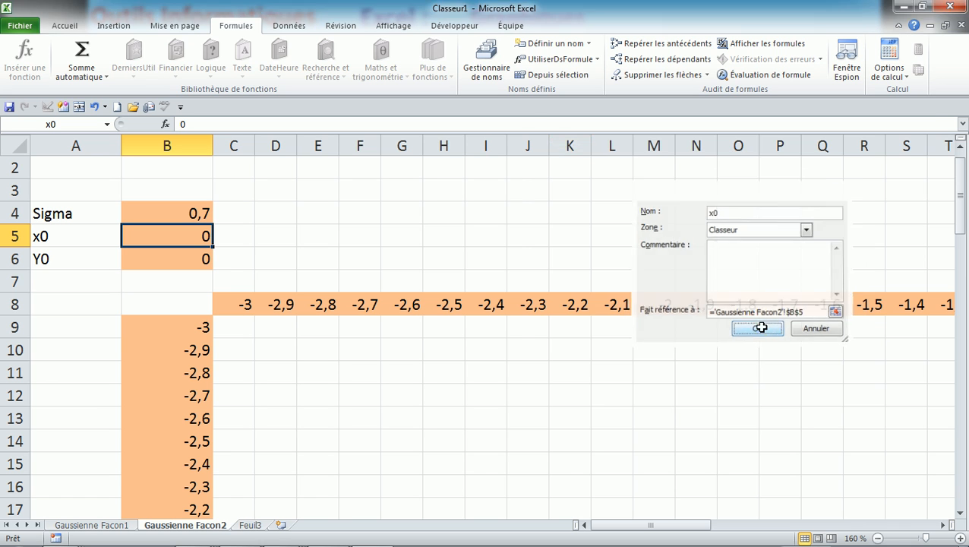
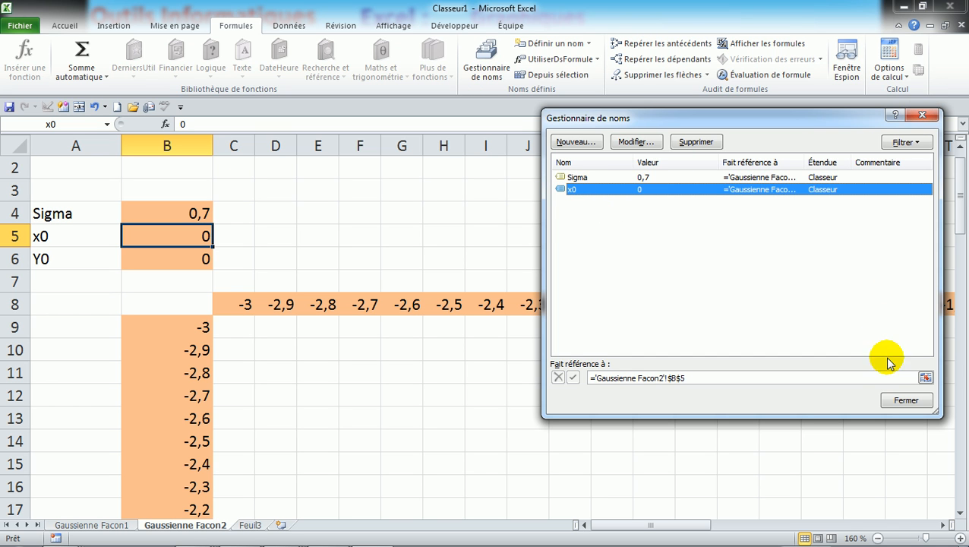
pyautogui.click(896, 400)
pyautogui.click(483, 305)
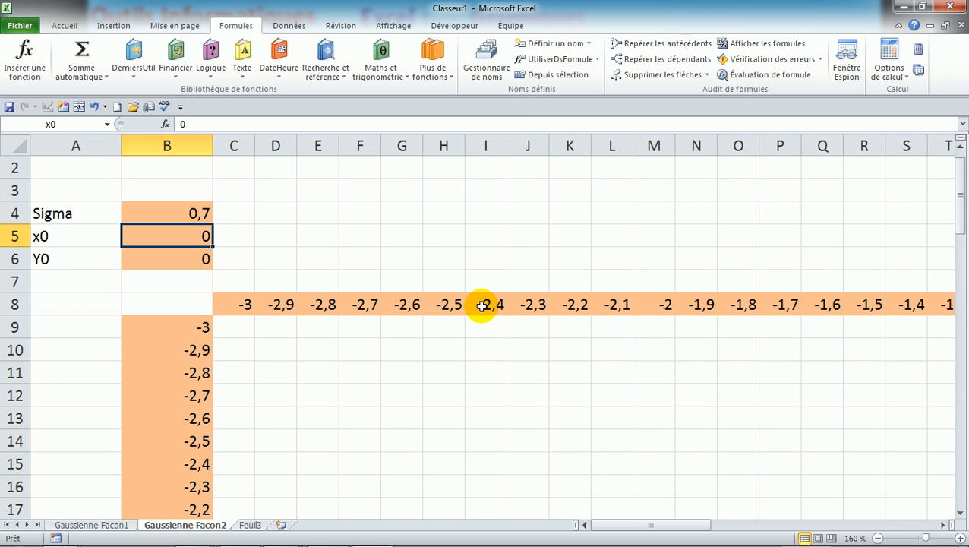
# Define the name Y0 for cell B6 of the Gaussienne Facon2 sheet, with workbook scope
pyautogui.click(162, 259)
pyautogui.click(161, 259)
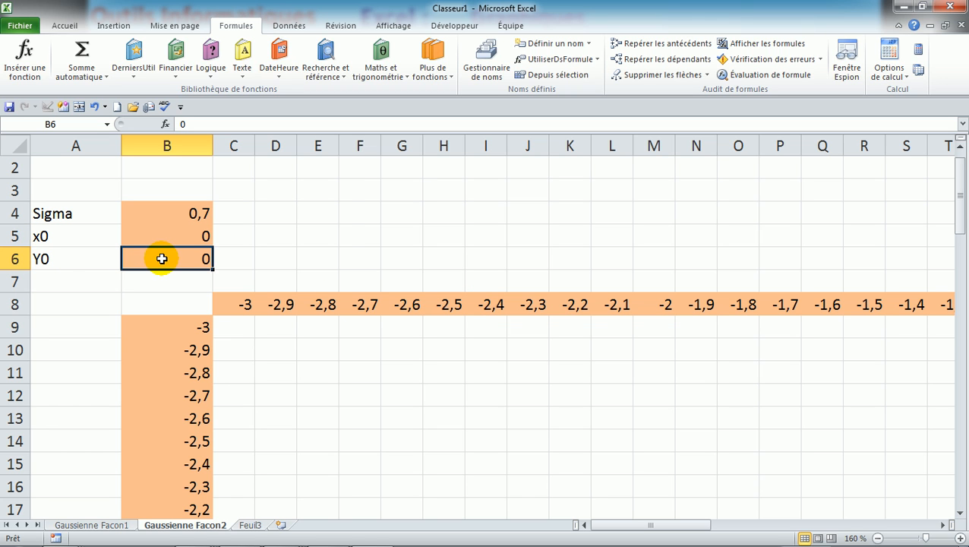
pyautogui.click(486, 58)
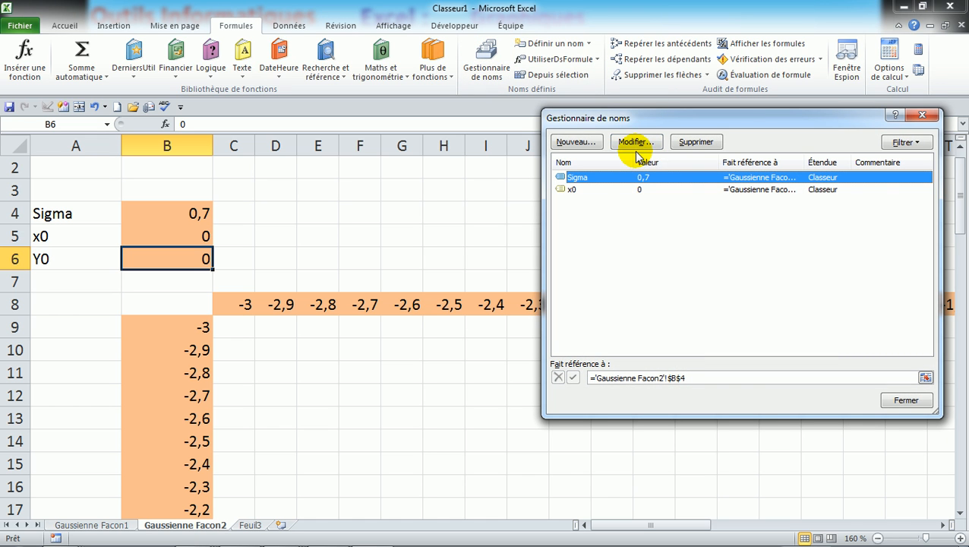
pyautogui.click(575, 142)
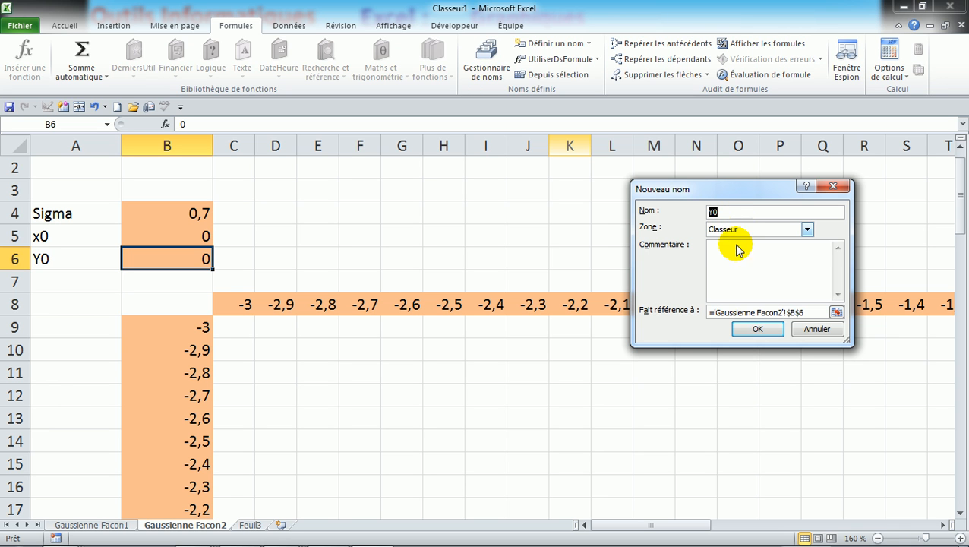
pyautogui.click(757, 329)
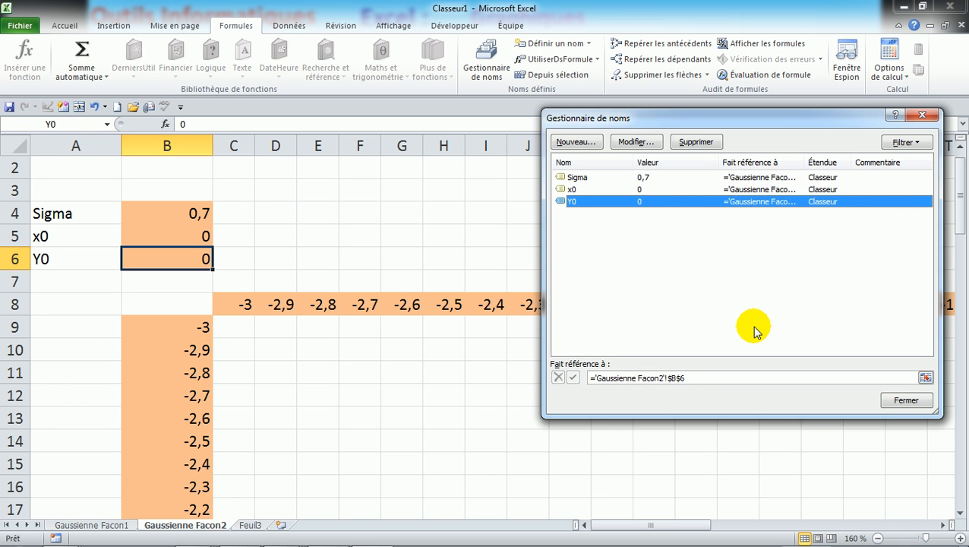
pyautogui.click(923, 115)
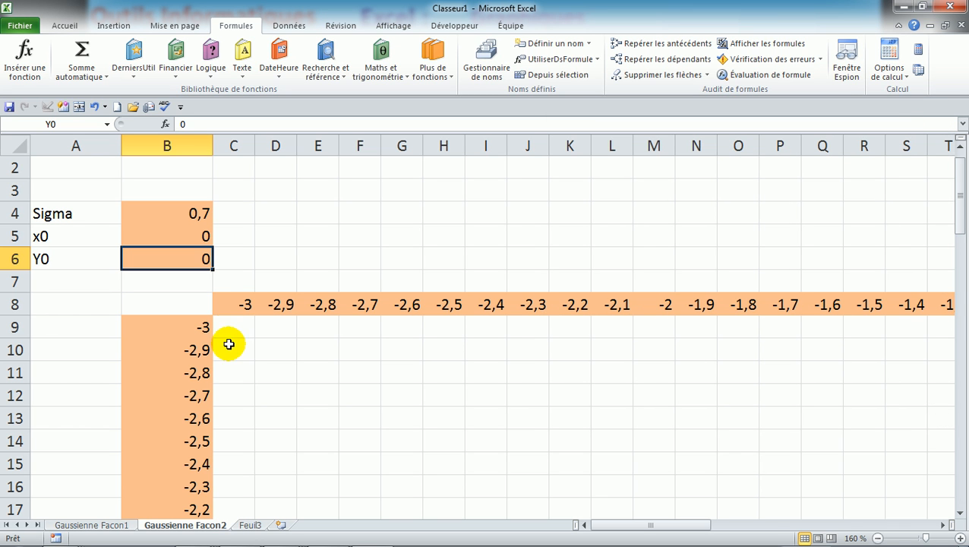
# Define the workbook-wide name X for the horizontal axis values in C8:BK8, from -3 to 3
pyautogui.click(234, 305)
pyautogui.hotkey('shift', 'Right')
pyautogui.hotkey('shift', 'Right')
pyautogui.hotkey('shift', 'Right')
pyautogui.hotkey('shift', 'Right')
pyautogui.hotkey('shift', 'Right')
pyautogui.hotkey('shift', 'Right')
pyautogui.hotkey('shift', 'Right')
pyautogui.hotkey('shift', 'Right')
pyautogui.hotkey('shift', 'Right')
pyautogui.hotkey('shift', 'Right')
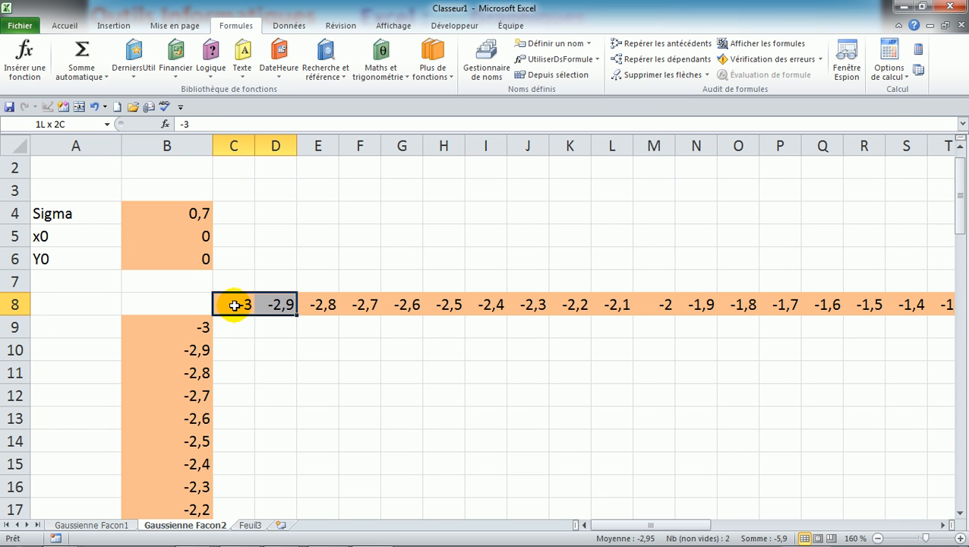
pyautogui.hotkey('shift', 'Right')
pyautogui.hotkey('shift', 'Right')
pyautogui.hotkey('shift', 'Right')
pyautogui.hotkey('shift', 'Right')
pyautogui.hotkey('shift', 'Right')
pyautogui.hotkey('shift', 'Right')
pyautogui.hotkey('shift', 'Right')
pyautogui.hotkey('shift', 'Right')
pyautogui.hotkey('shift', 'Right')
pyautogui.hotkey('shift', 'Right')
pyautogui.hotkey('shift', 'Right')
pyautogui.hotkey('shift', 'Right')
pyautogui.hotkey('shift', 'Right')
pyautogui.hotkey('shift', 'Right')
pyautogui.hotkey('shift', 'Right')
pyautogui.hotkey('shift', 'Right')
pyautogui.hotkey('shift', 'Right')
pyautogui.hotkey('shift', 'Right')
pyautogui.hotkey('shift', 'Right')
pyautogui.hotkey('shift', 'Right')
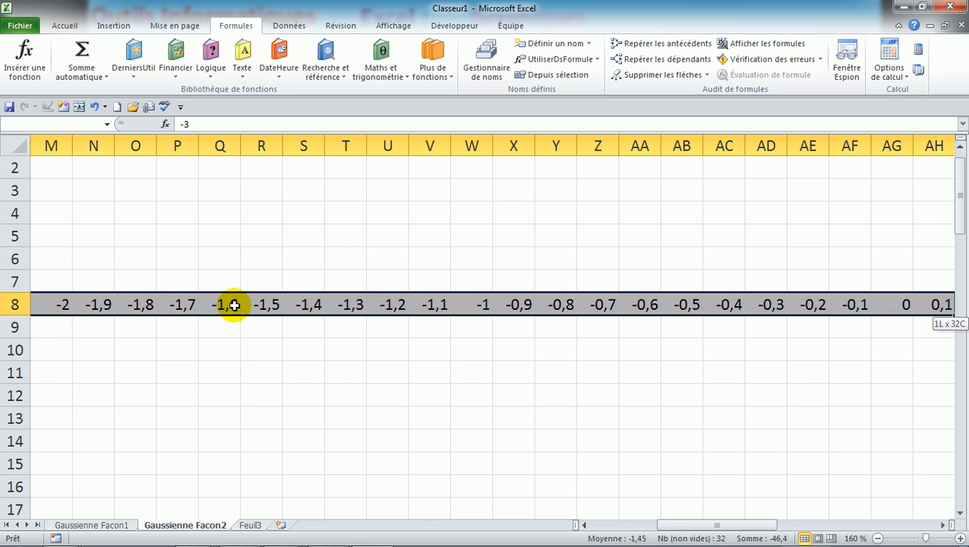
pyautogui.hotkey('shift', 'Right')
pyautogui.hotkey('shift', 'Right')
pyautogui.hotkey('shift', 'Right')
pyautogui.hotkey('shift', 'Right')
pyautogui.hotkey('shift', 'Right')
pyautogui.hotkey('shift', 'Right')
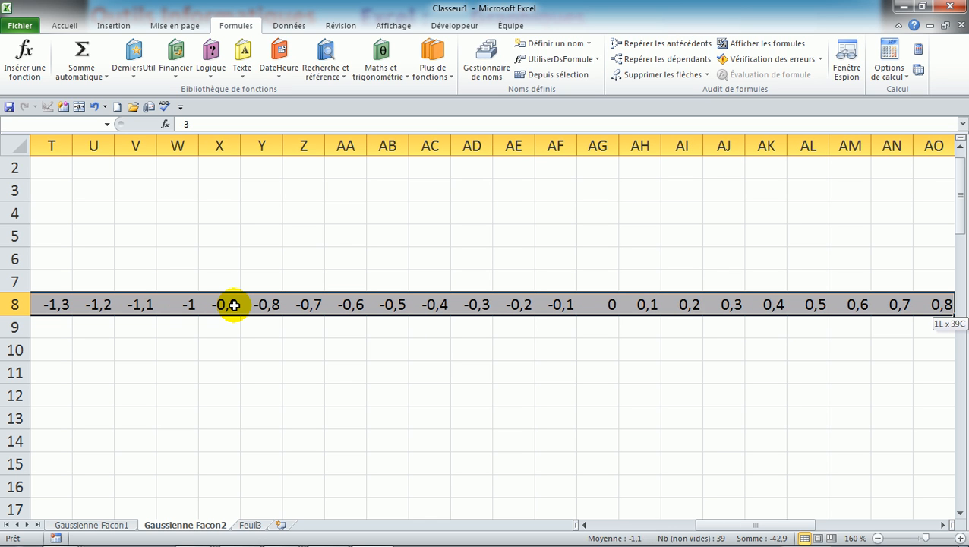
pyautogui.hotkey('shift', 'Right')
pyautogui.hotkey('shift', 'Right')
pyautogui.hotkey('shift', 'Right')
pyautogui.hotkey('shift', 'Right')
pyautogui.hotkey('shift', 'Right')
pyautogui.hotkey('shift', 'Right')
pyautogui.hotkey('shift', 'Right')
pyautogui.hotkey('shift', 'Right')
pyautogui.hotkey('shift', 'Right')
pyautogui.hotkey('shift', 'Right')
pyautogui.hotkey('shift', 'Right')
pyautogui.hotkey('shift', 'Right')
pyautogui.hotkey('shift', 'Right')
pyautogui.hotkey('shift', 'Right')
pyautogui.hotkey('shift', 'Right')
pyautogui.hotkey('shift', 'Right')
pyautogui.hotkey('shift', 'Right')
pyautogui.hotkey('shift', 'Right')
pyautogui.hotkey('shift', 'Right')
pyautogui.hotkey('shift', 'Right')
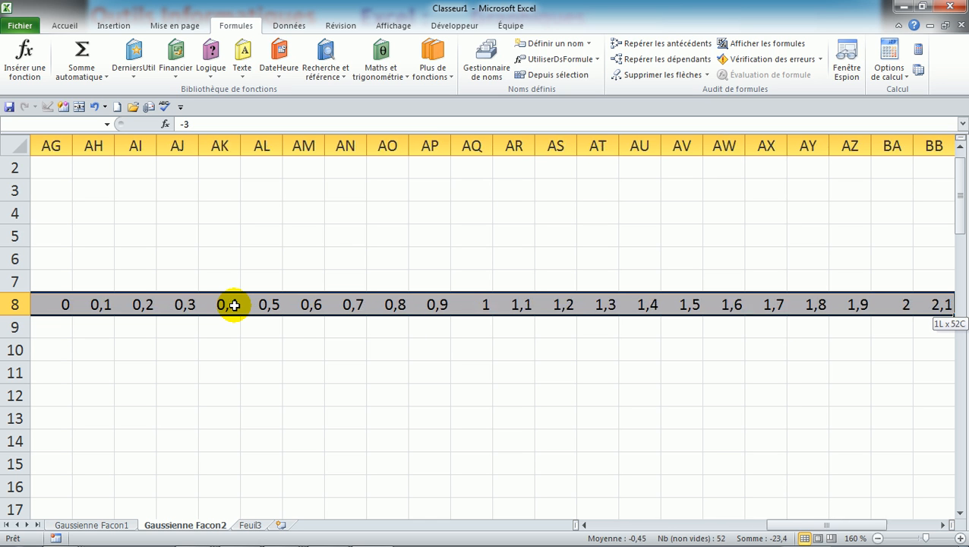
pyautogui.hotkey('shift', 'Right')
pyautogui.hotkey('shift', 'Right')
pyautogui.hotkey('shift', 'Right')
pyautogui.hotkey('shift', 'Right')
pyautogui.hotkey('shift', 'Left')
pyautogui.hotkey('shift', 'Left')
pyautogui.hotkey('shift', 'Left')
pyautogui.hotkey('shift', 'Left')
pyautogui.hotkey('shift', 'Left')
pyautogui.hotkey('shift', 'Left')
pyautogui.hotkey('shift', 'Left')
pyautogui.hotkey('shift', 'Left')
pyautogui.hotkey('shift', 'Left')
pyautogui.hotkey('shift', 'Left')
pyautogui.hotkey('shift', 'Left')
pyautogui.hotkey('shift', 'Left')
pyautogui.hotkey('shift', 'Left')
pyautogui.hotkey('shift', 'Left')
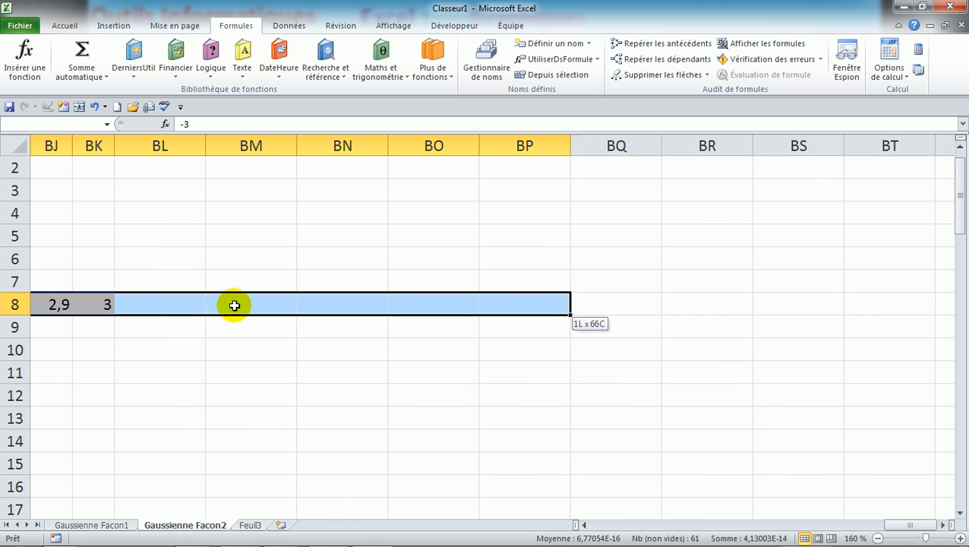
pyautogui.hotkey('shift', 'Right')
pyautogui.hotkey('shift', 'Right')
pyautogui.hotkey('shift', 'Right')
pyautogui.hotkey('shift', 'Right')
pyautogui.hotkey('shift', 'Right')
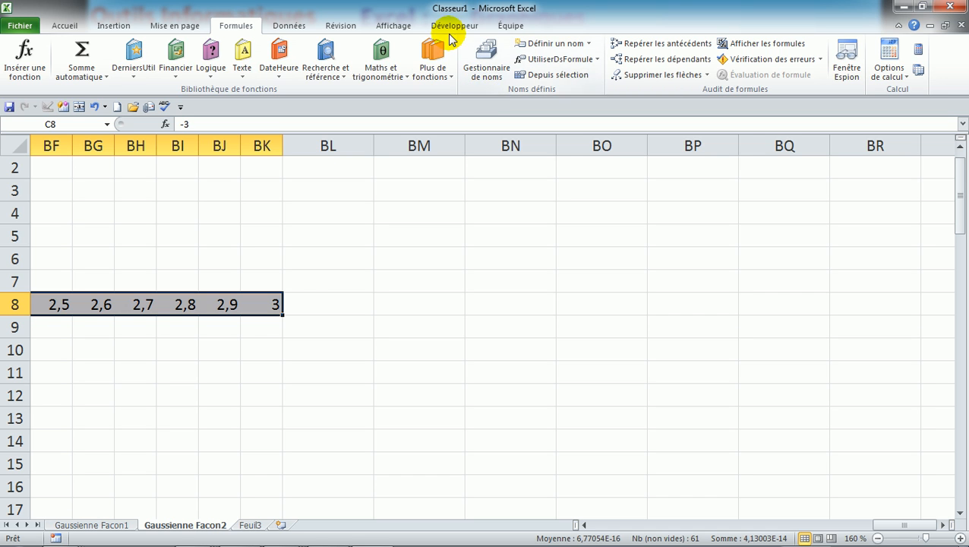
pyautogui.click(486, 67)
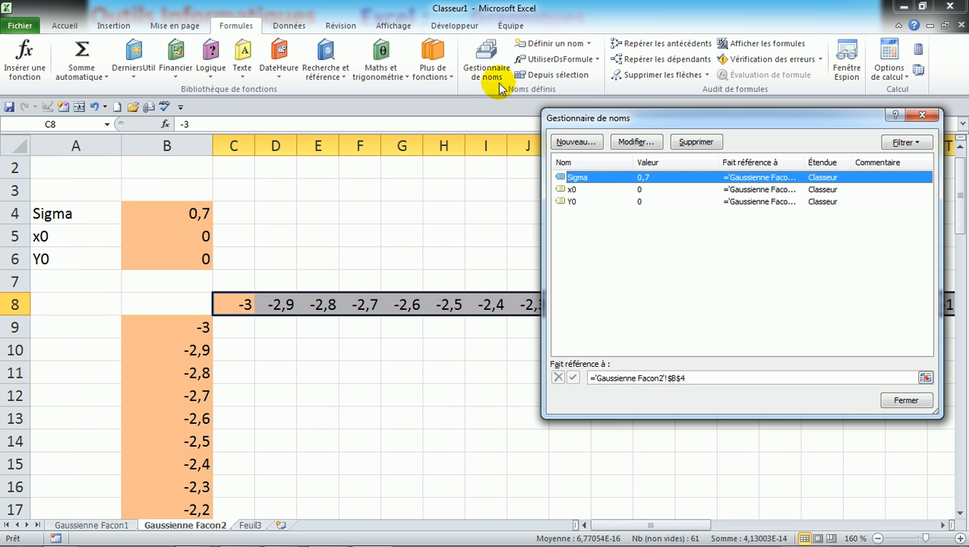
pyautogui.click(566, 141)
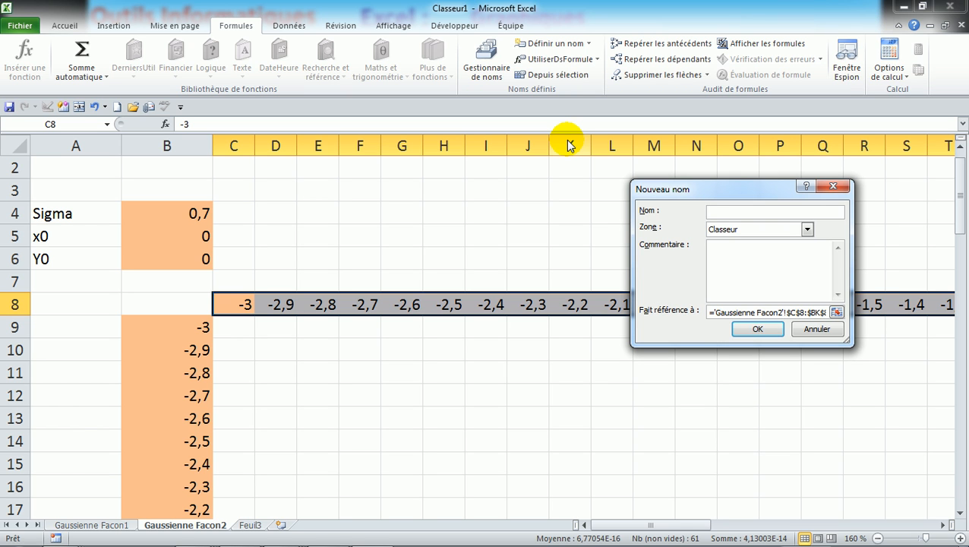
pyautogui.write('x')
pyautogui.press('Return')
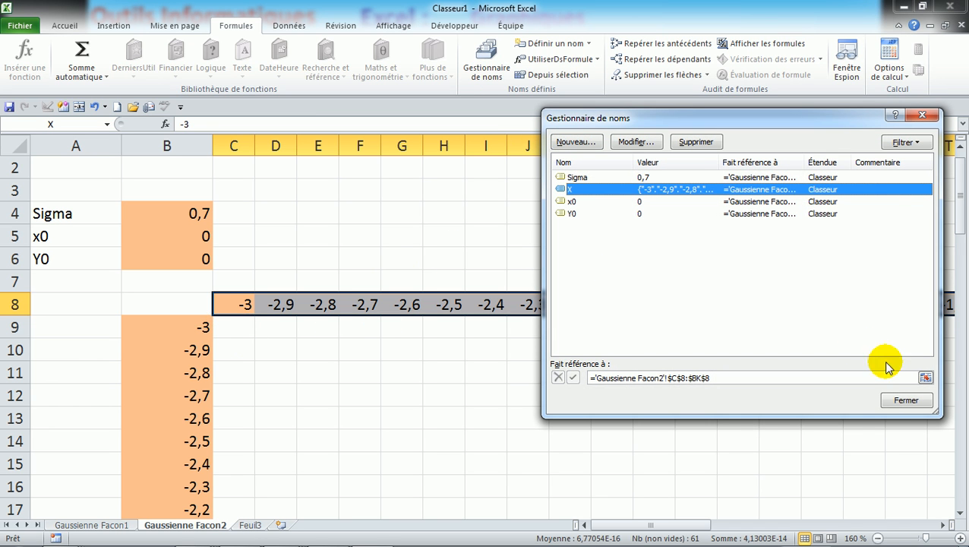
pyautogui.click(906, 400)
# Define the workbook-wide name Y for the vertical axis values in B9:B69
pyautogui.click(196, 327)
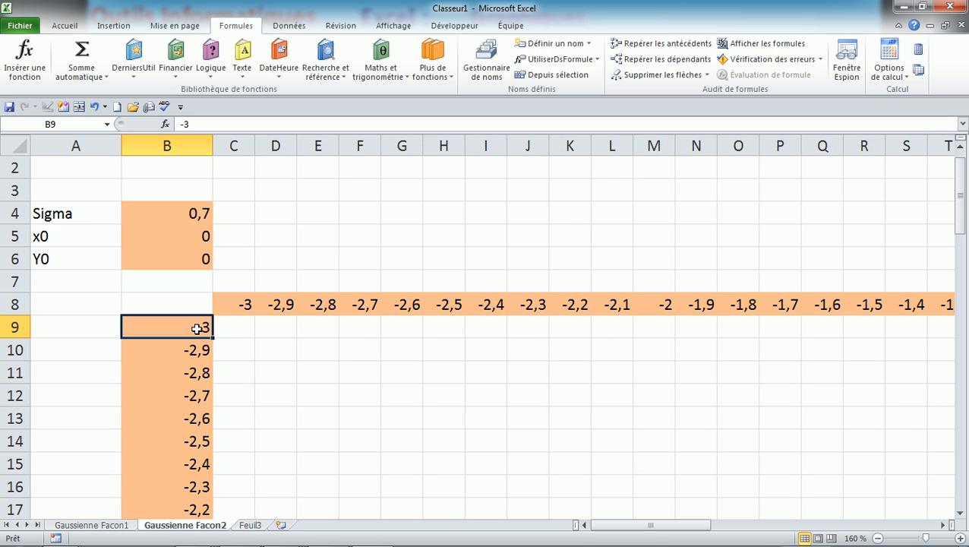
pyautogui.moveTo(197, 328); pyautogui.dragTo(195, 327)
pyautogui.click(486, 57)
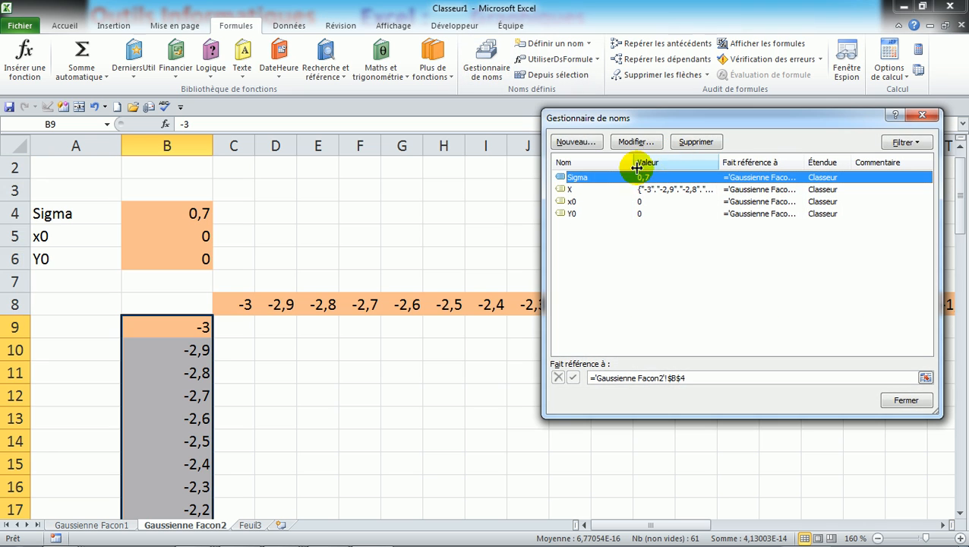
pyautogui.click(573, 143)
pyautogui.write('Y')
pyautogui.press('Return')
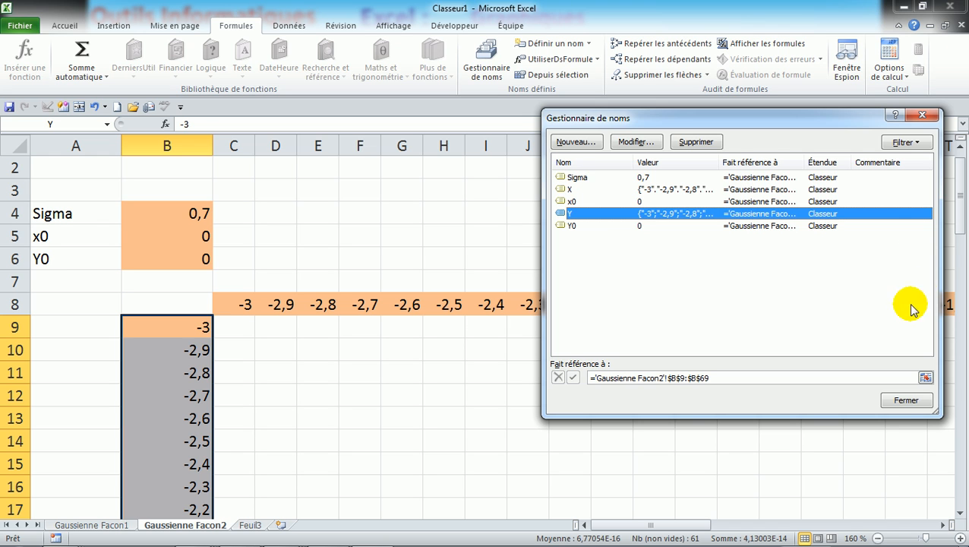
pyautogui.click(907, 402)
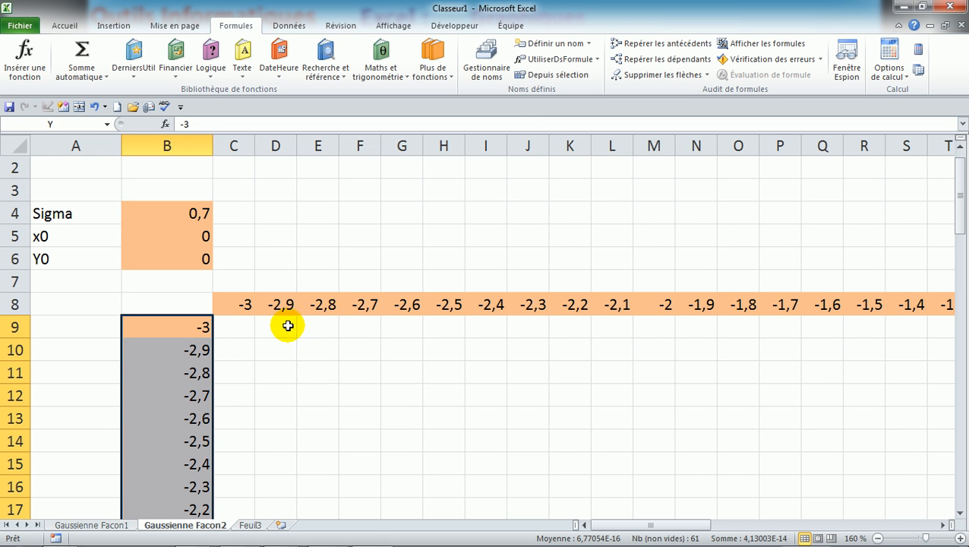
# Enter the test formula =X in cell I14, pasting X from the list of defined names
pyautogui.click(487, 450)
pyautogui.click(486, 449)
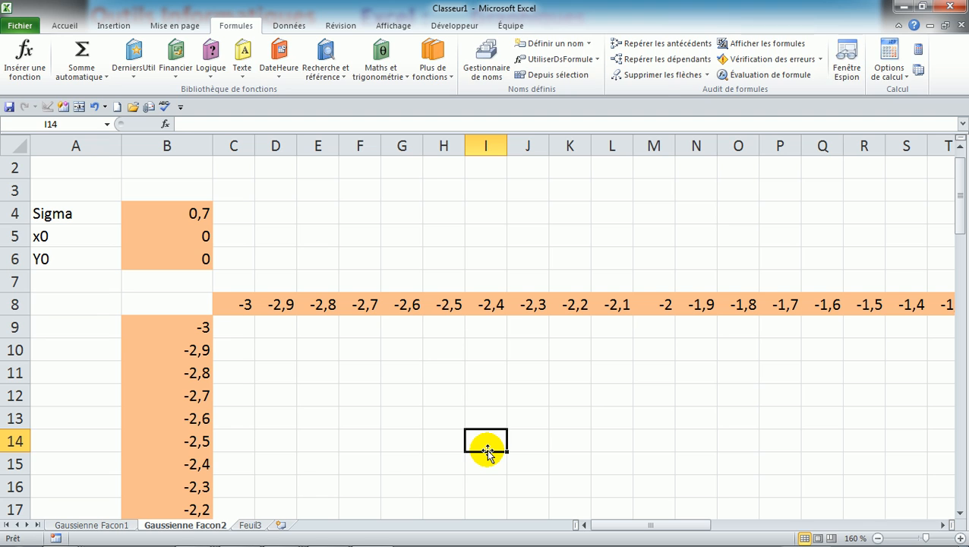
pyautogui.write('=')
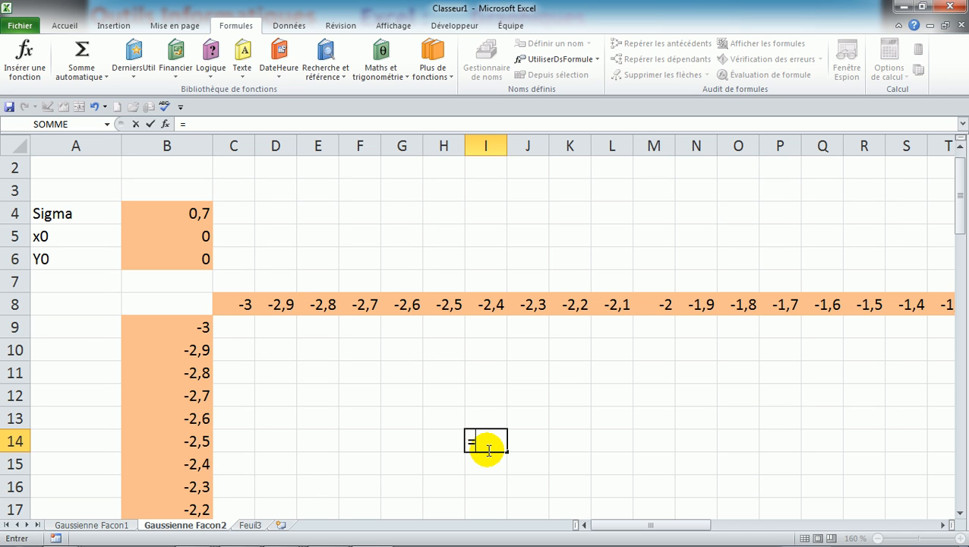
pyautogui.press('F3')
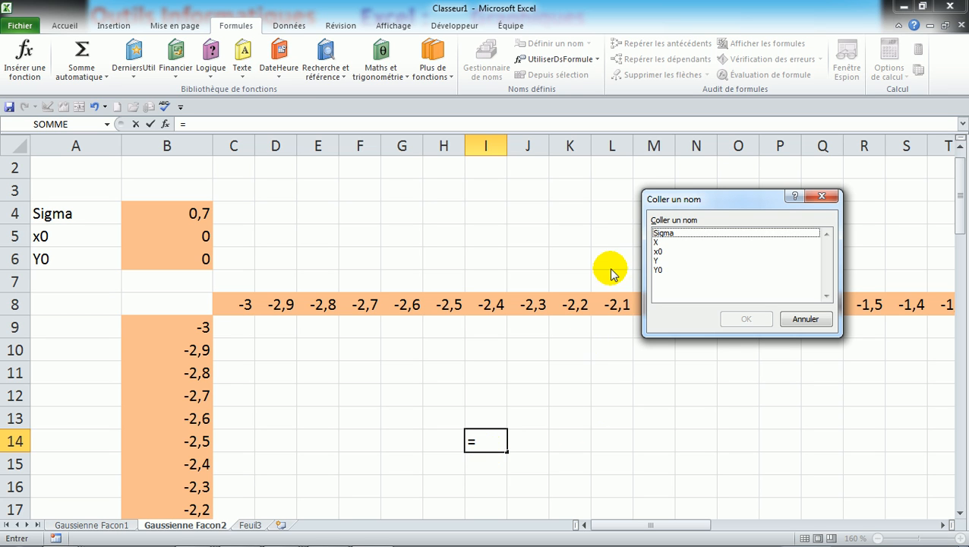
pyautogui.doubleClick(655, 242)
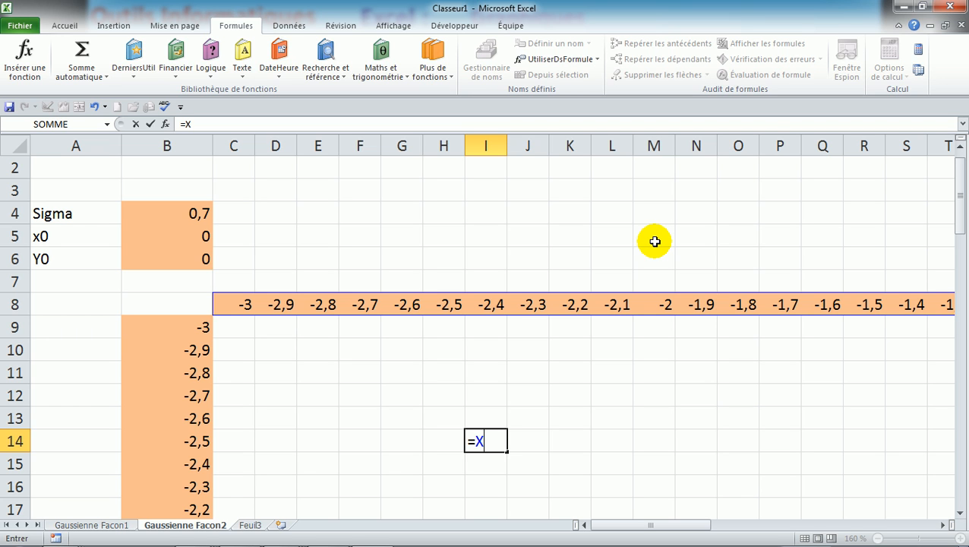
pyautogui.press('Return')
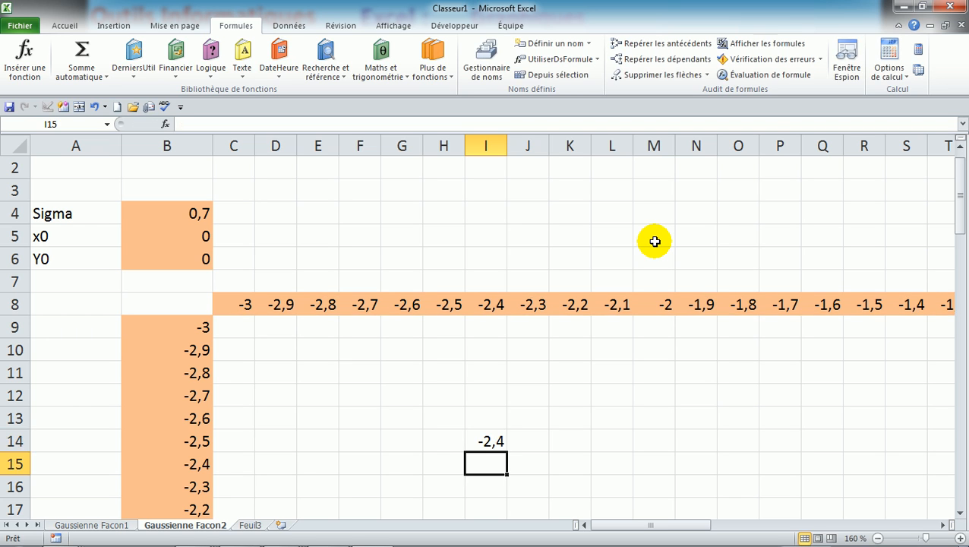
# Fill the =X formula from I14 down to row 16 and across to column L
pyautogui.click(489, 444)
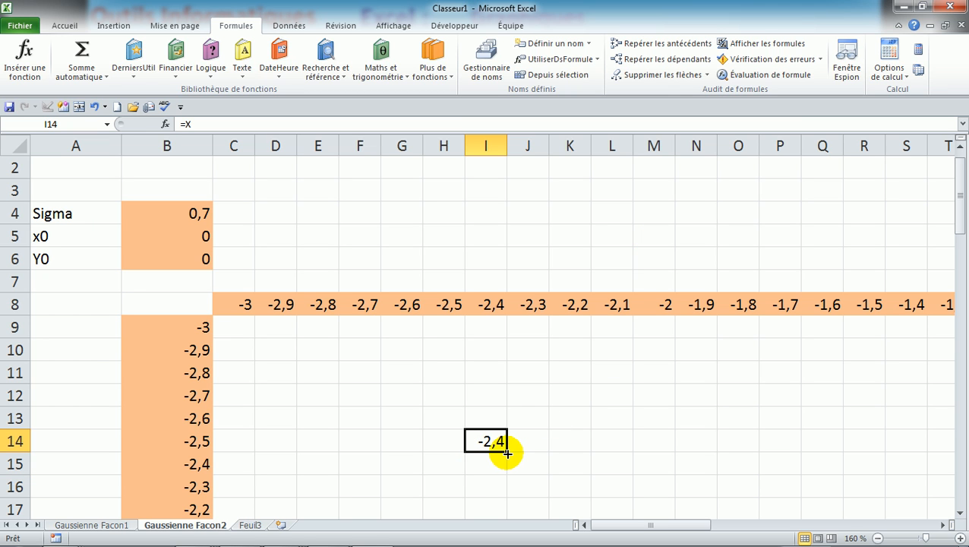
pyautogui.moveTo(506, 452); pyautogui.dragTo(507, 492)
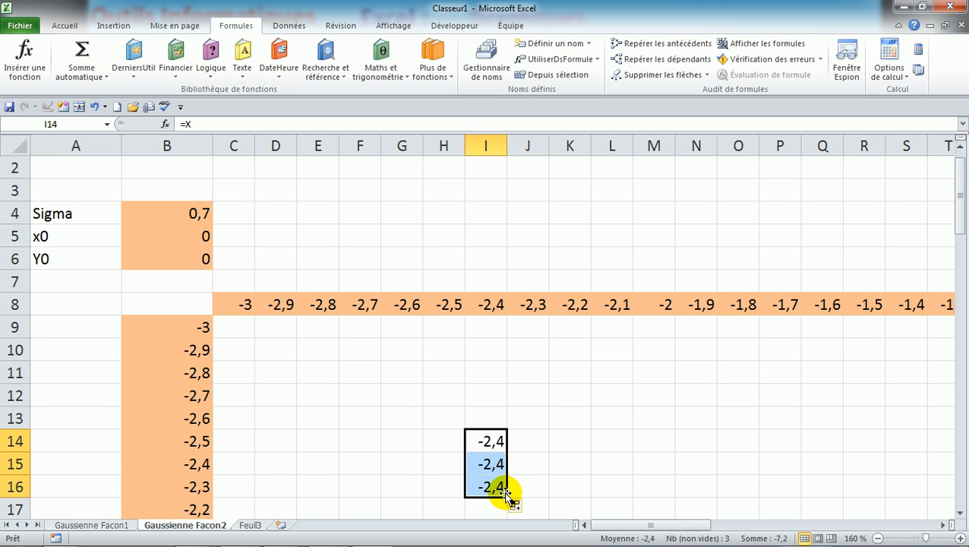
pyautogui.moveTo(507, 494); pyautogui.dragTo(633, 485)
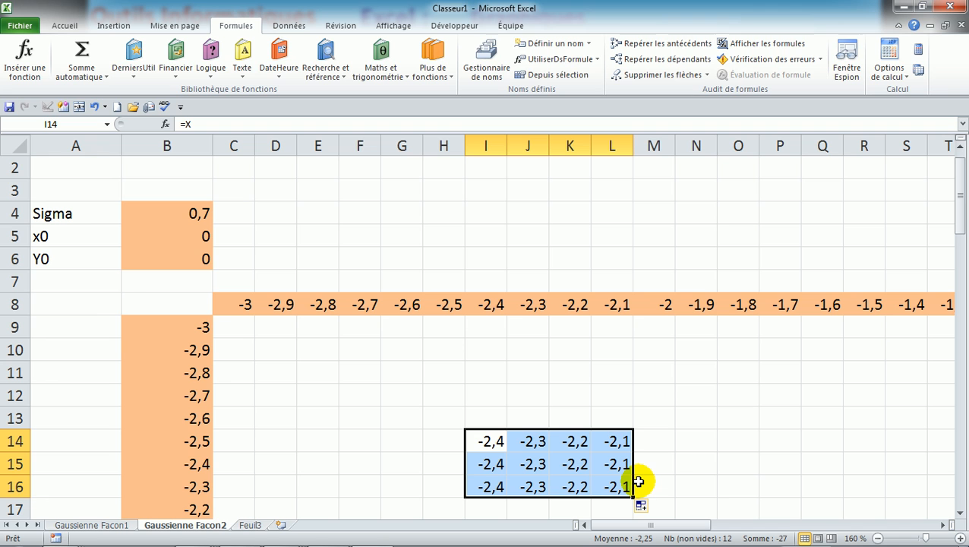
# Change the formula in I14 to =Y and fill it across to L14
pyautogui.click(486, 440)
pyautogui.click(190, 119)
pyautogui.press('BackSpace')
pyautogui.write('Y')
pyautogui.press('Return')
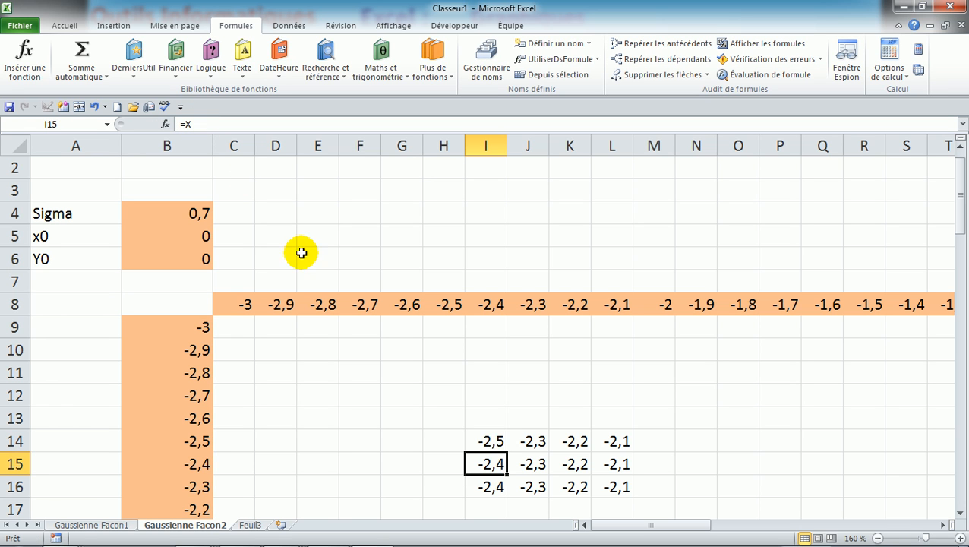
pyautogui.click(495, 441)
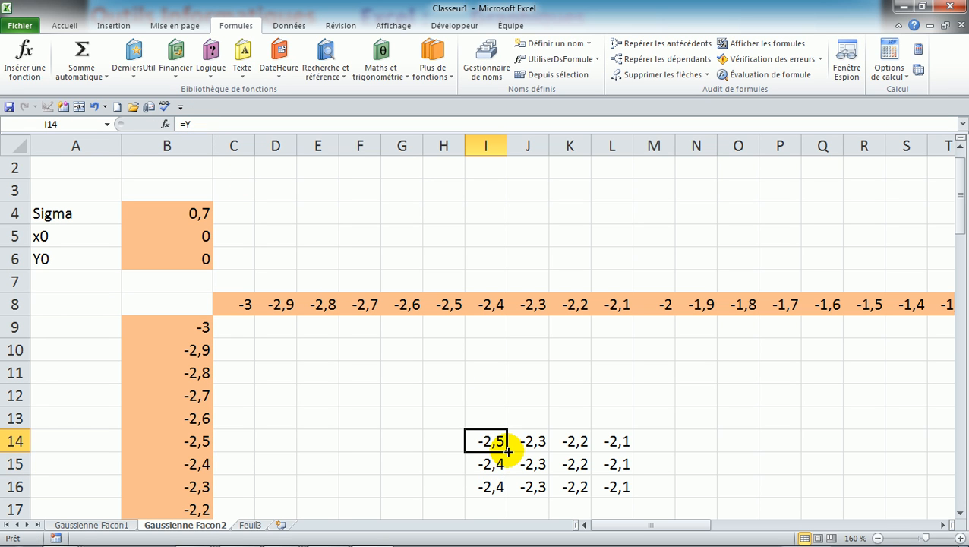
pyautogui.moveTo(507, 451); pyautogui.dragTo(644, 447)
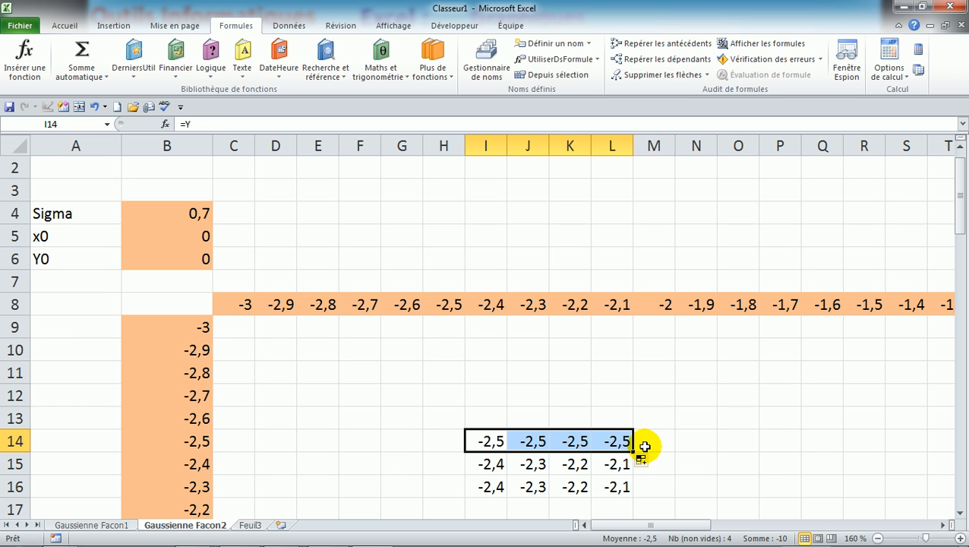
# Fill the =Y test formula from I14:L14 down to row 16, and clear the test block I14:L16
pyautogui.moveTo(632, 451); pyautogui.dragTo(634, 487)
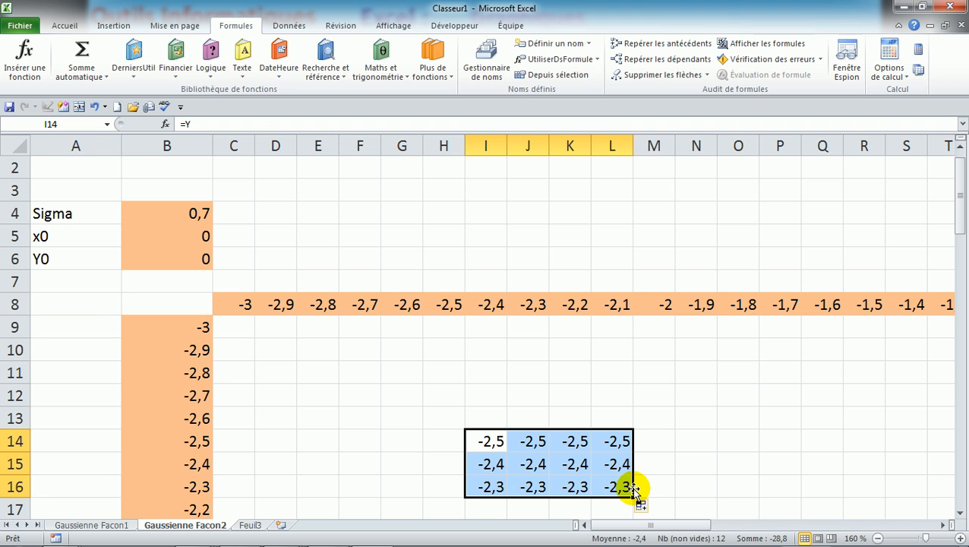
pyautogui.click(493, 440)
pyautogui.moveTo(493, 440); pyautogui.dragTo(591, 475)
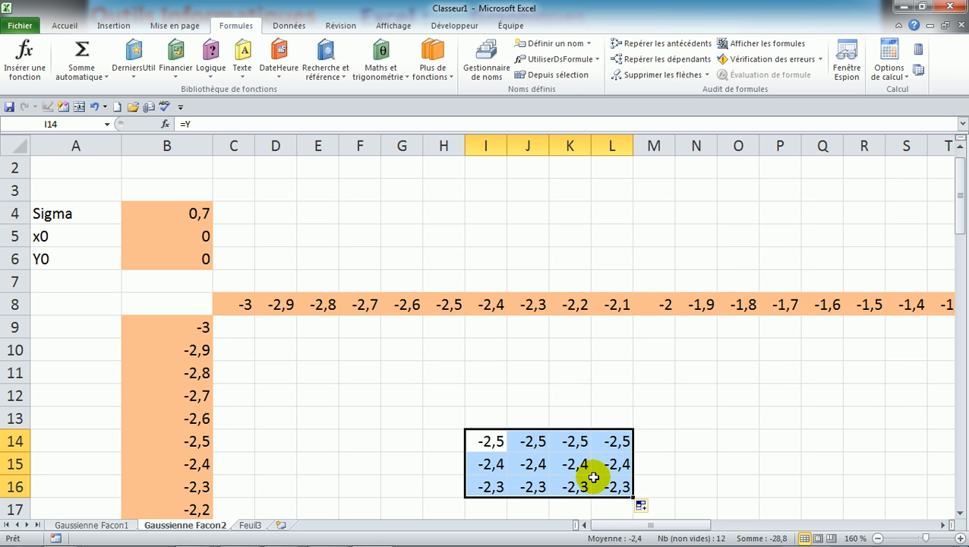
pyautogui.press('Delete')
# Begin the Gaussian formula in C9 with =exp(-((X-x0), pasting X and x0 from the list of defined names
pyautogui.click(245, 331)
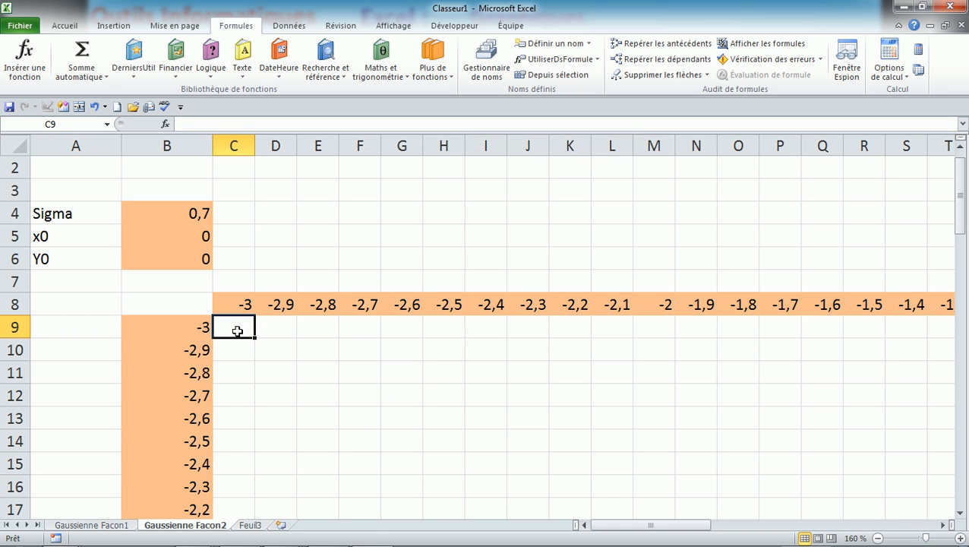
pyautogui.write('=')
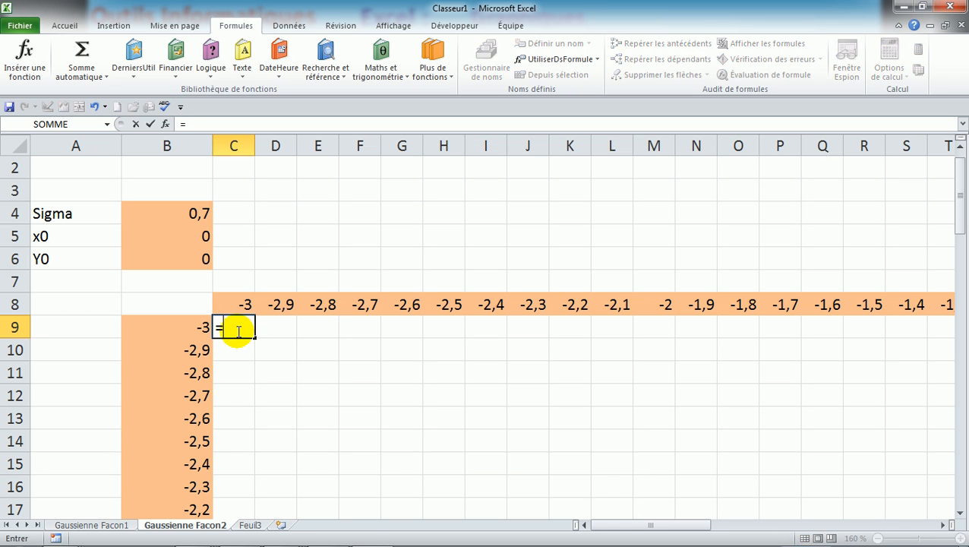
pyautogui.write('exp')
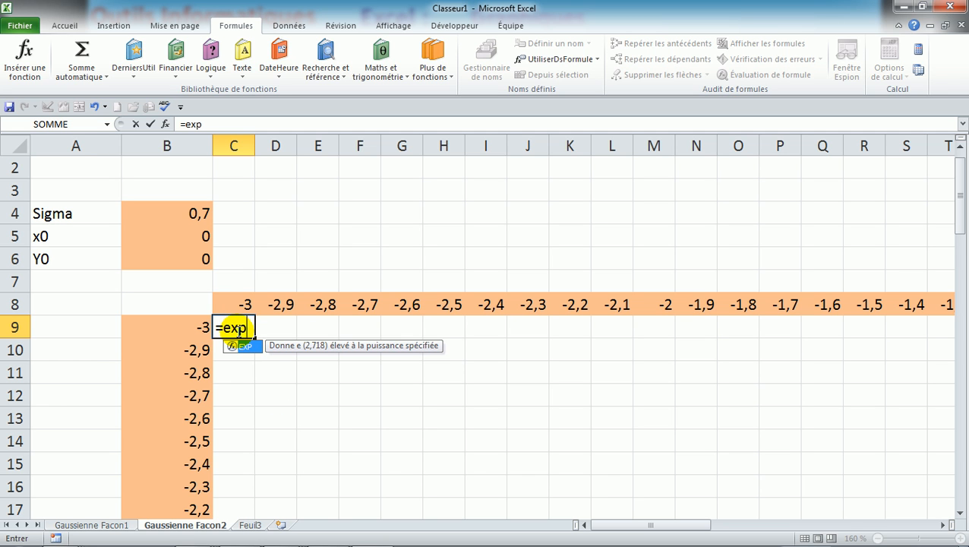
pyautogui.write('(-(')
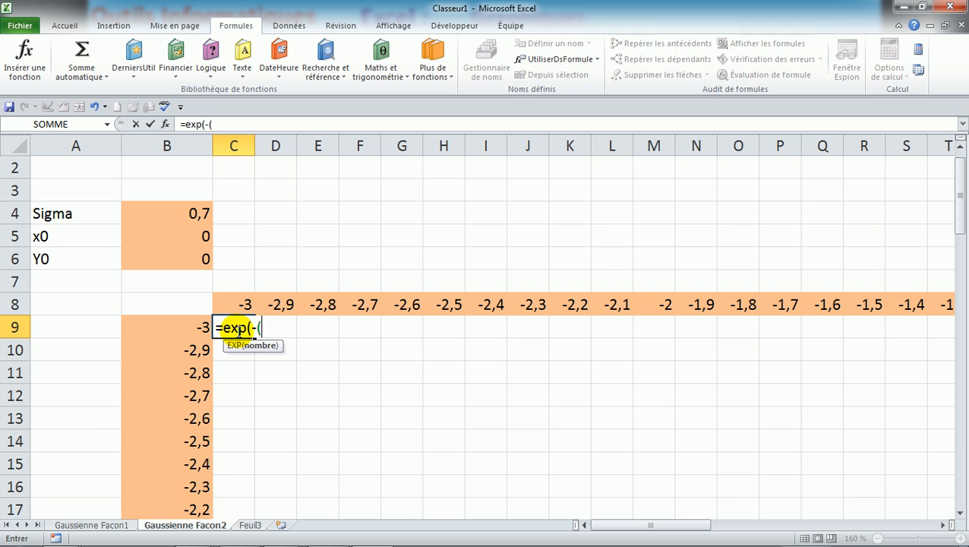
pyautogui.write('(')
pyautogui.press('F3')
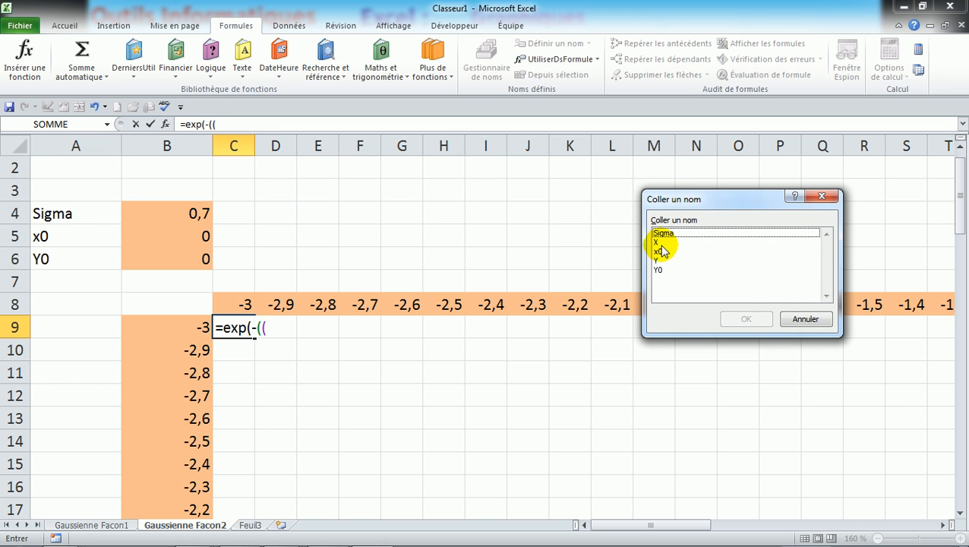
pyautogui.doubleClick(657, 243)
pyautogui.write('-')
pyautogui.press('F3')
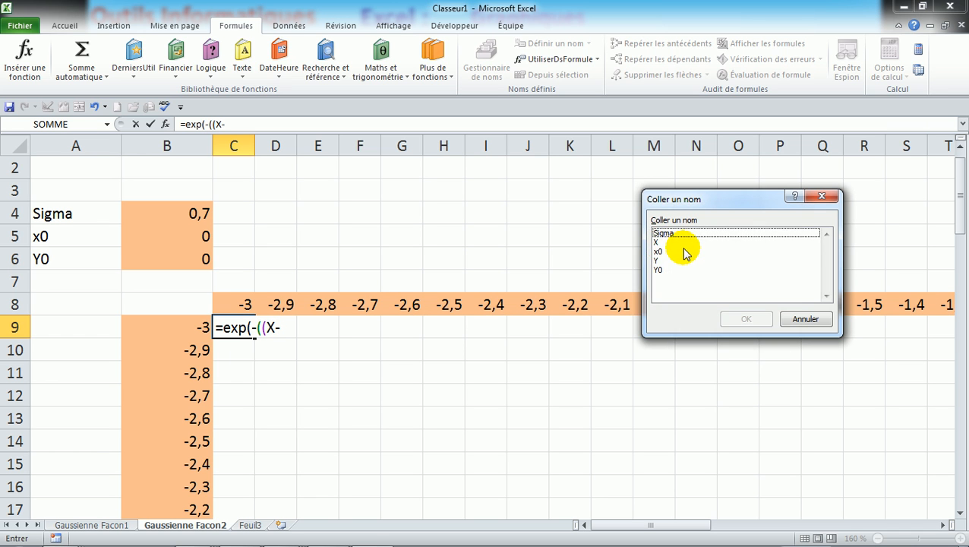
pyautogui.doubleClick(660, 251)
pyautogui.write(')')
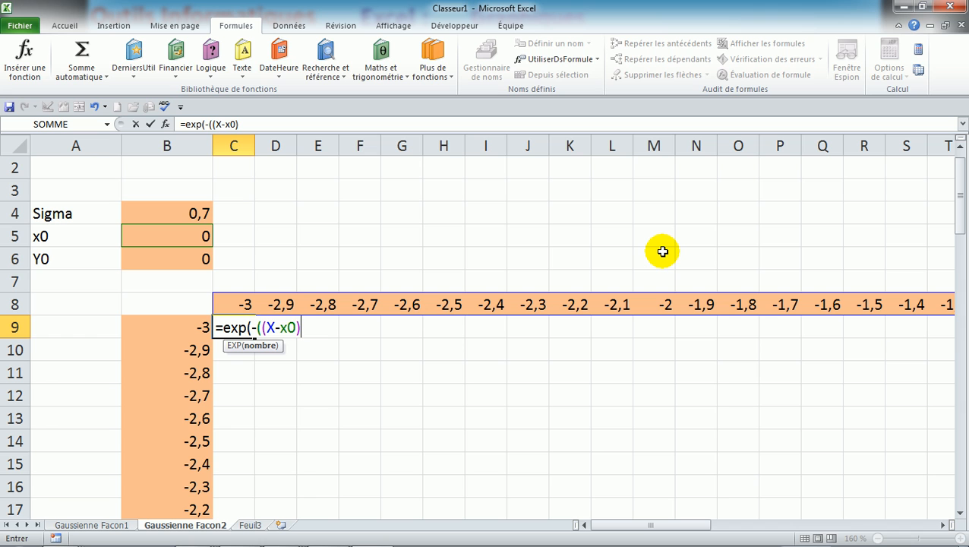
# Extend the C9 formula with ^2+(Y-Y0), pasting the defined names Y and Y0
pyautogui.write('^2+(')
pyautogui.press('F3')
pyautogui.doubleClick(658, 262)
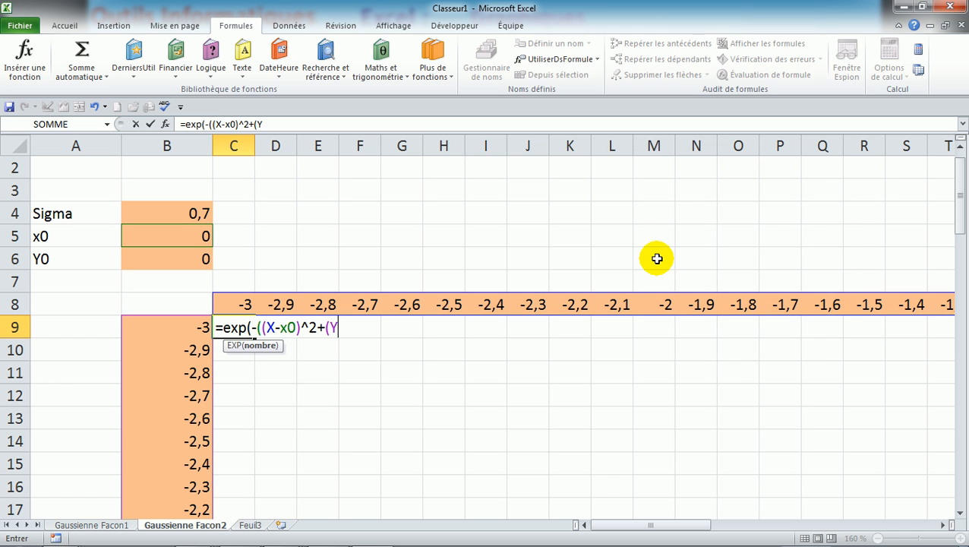
pyautogui.write('-')
pyautogui.press('F3')
pyautogui.doubleClick(658, 268)
pyautogui.write(')')
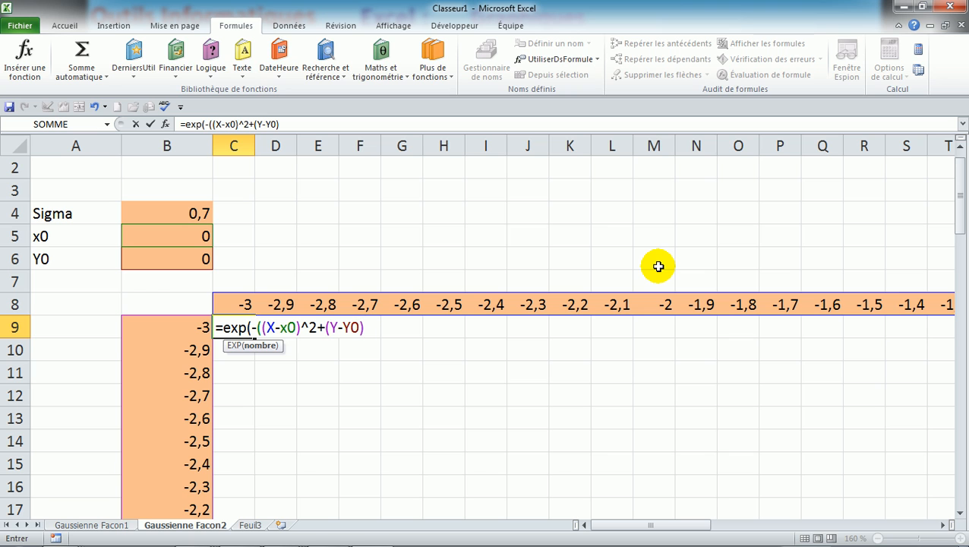
# Complete the exponent in C9 with ^2)/(2*Sigma^2)), pasting the defined name Sigma
pyautogui.write('^2)/(2')
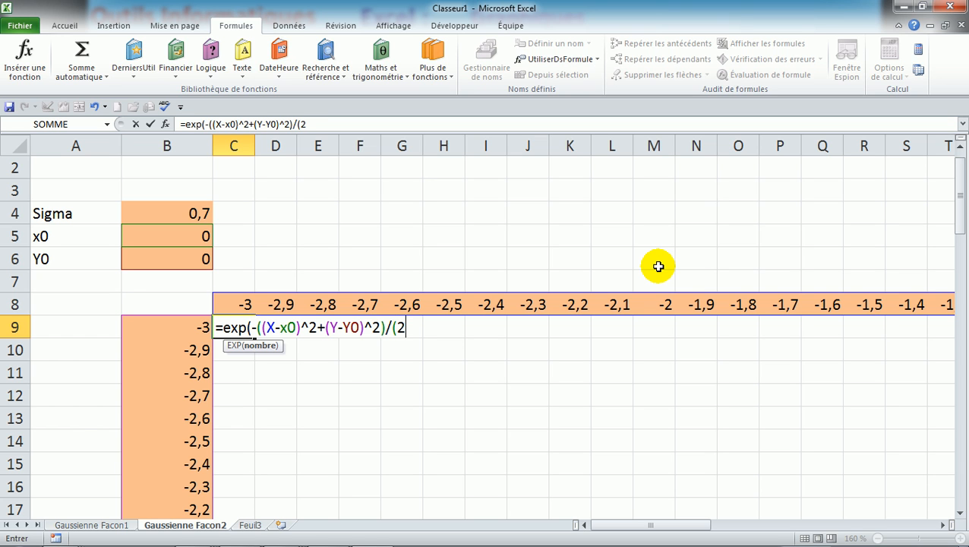
pyautogui.write('*')
pyautogui.press('F3')
pyautogui.click(665, 234)
pyautogui.doubleClick(665, 234)
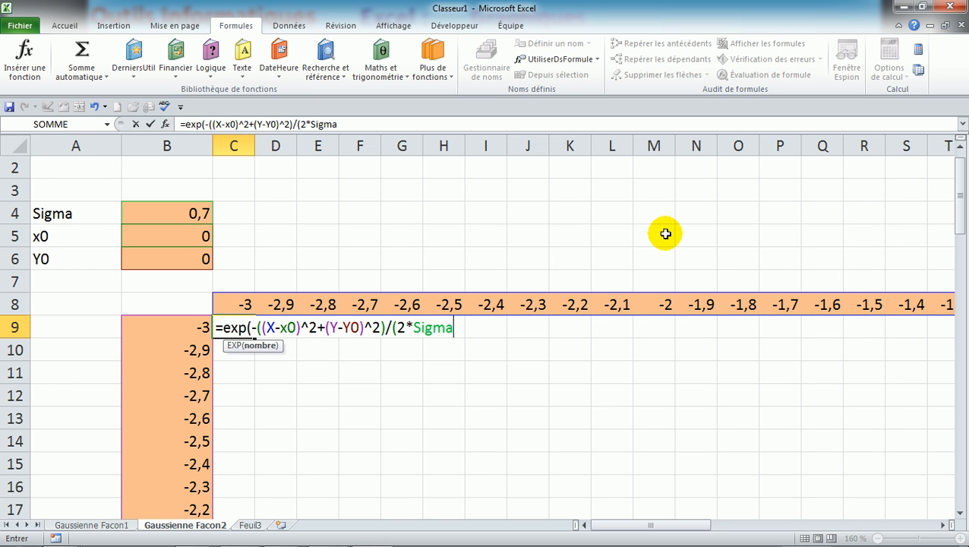
pyautogui.write('^2))')
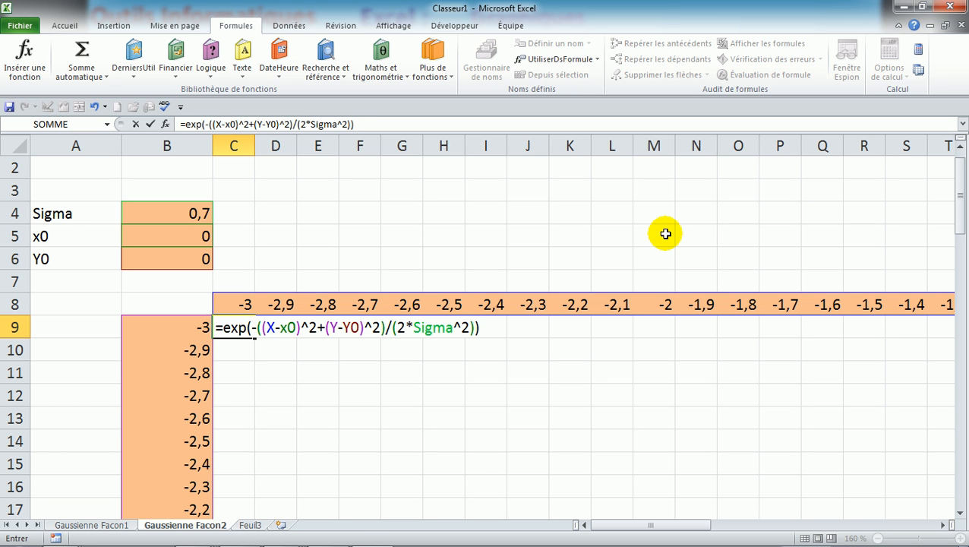
# Divide the C9 expression by (Sigma*racine(2*pi())), pasting the defined name Sigma, and validate the formula
pyautogui.write('/')
pyautogui.write('(')
pyautogui.press('F3')
pyautogui.click(664, 234)
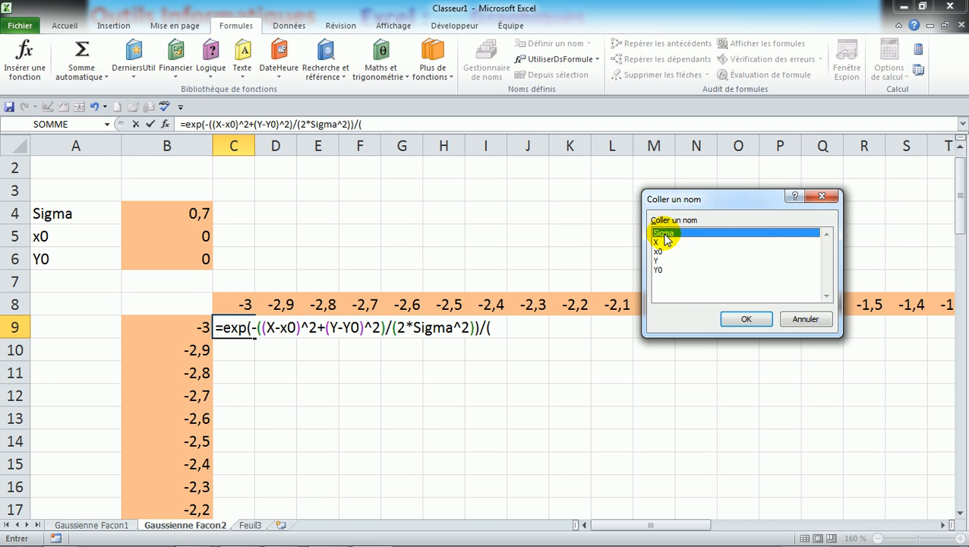
pyautogui.doubleClick(665, 233)
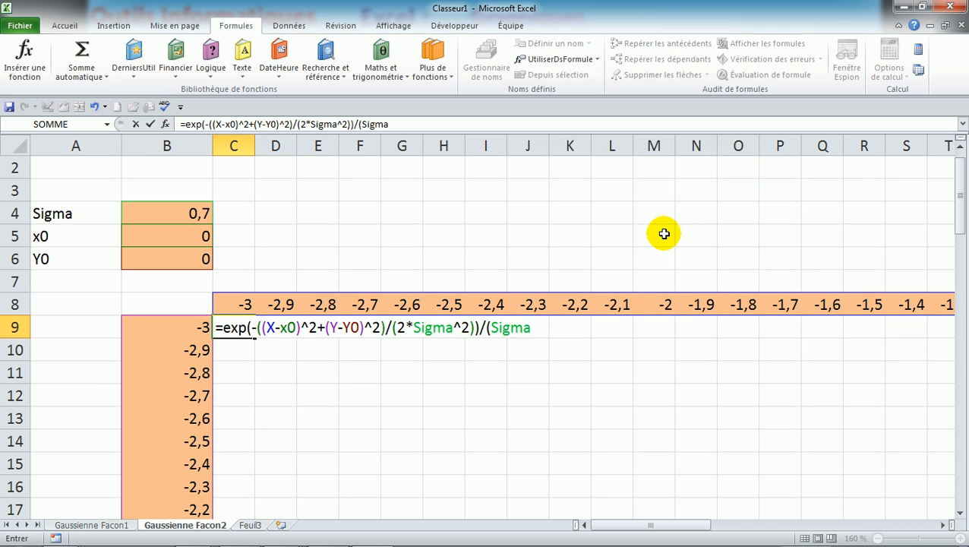
pyautogui.write('*')
pyautogui.write('racine')
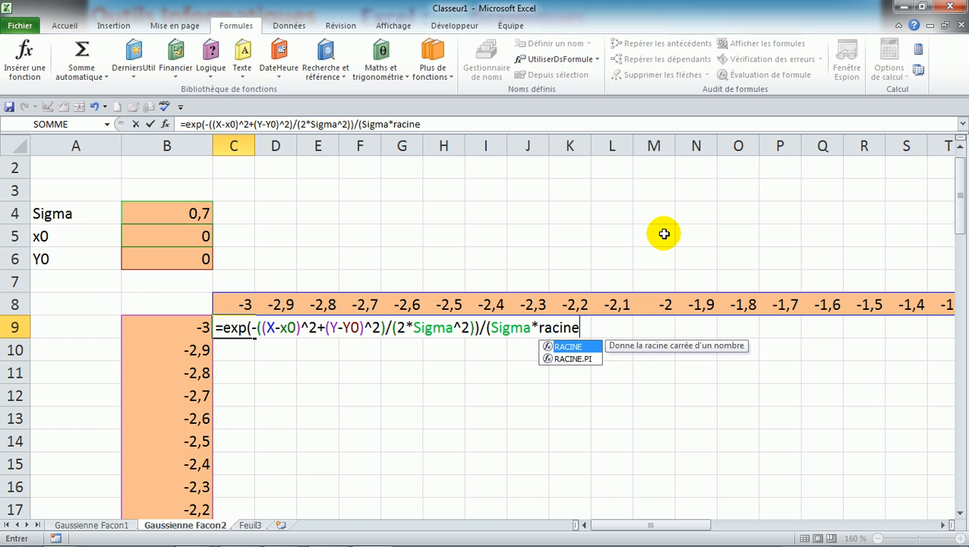
pyautogui.write('(2')
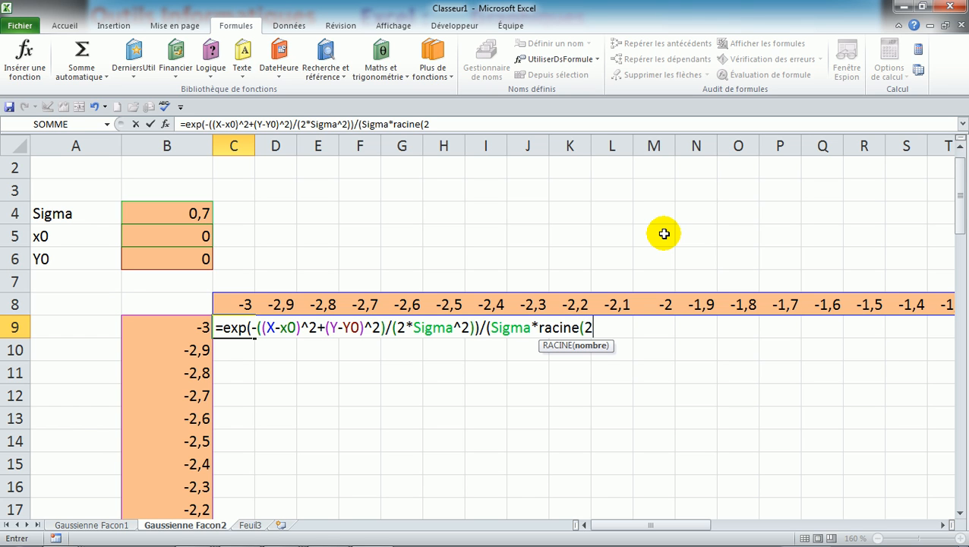
pyautogui.write('*pi(')
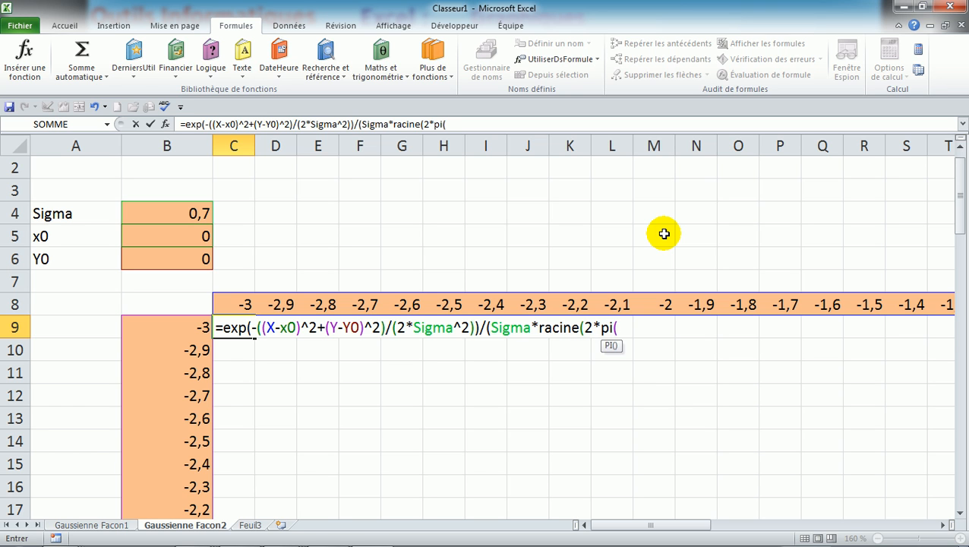
pyautogui.write(')))')
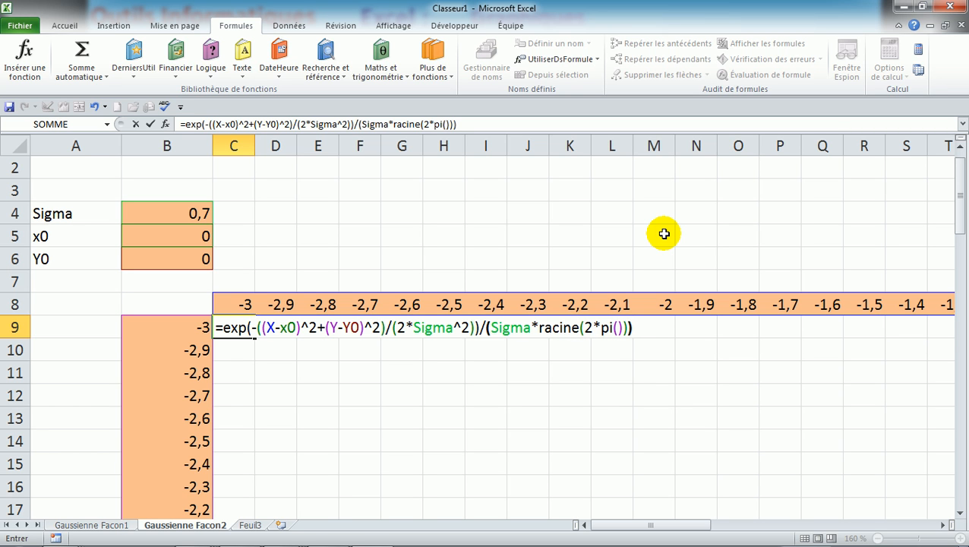
pyautogui.press('Return')
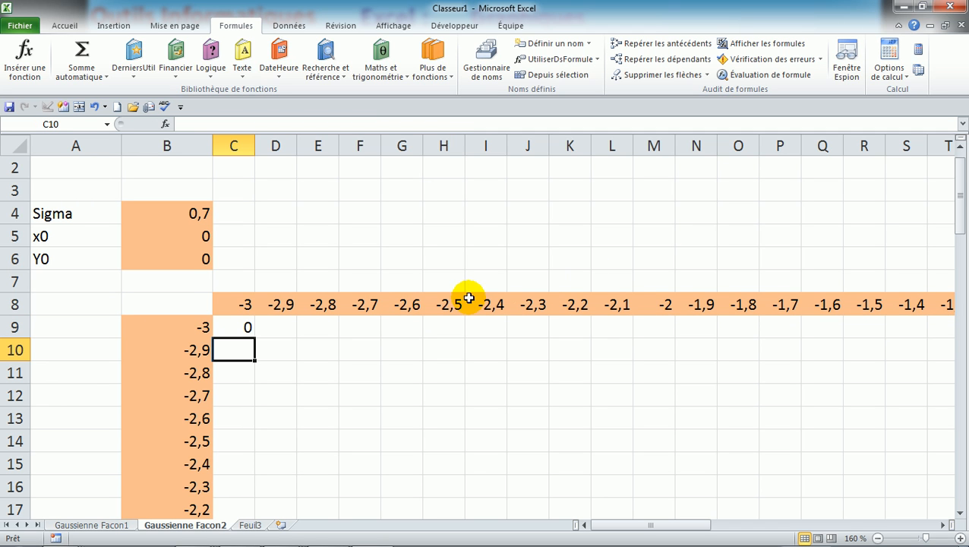
# Fill the Gaussian formula from C9 across to BK9 and down to row 69 to complete the table
pyautogui.click(242, 325)
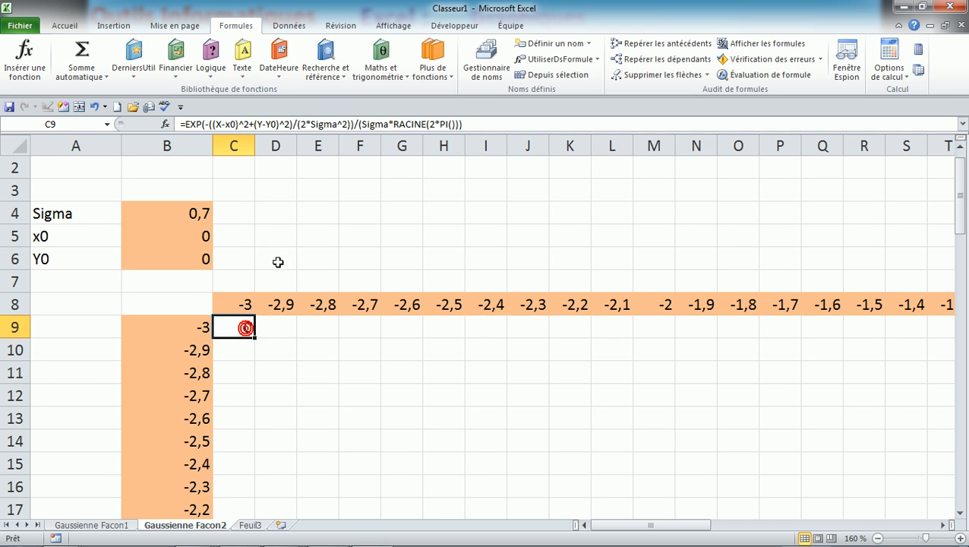
pyautogui.click(335, 123)
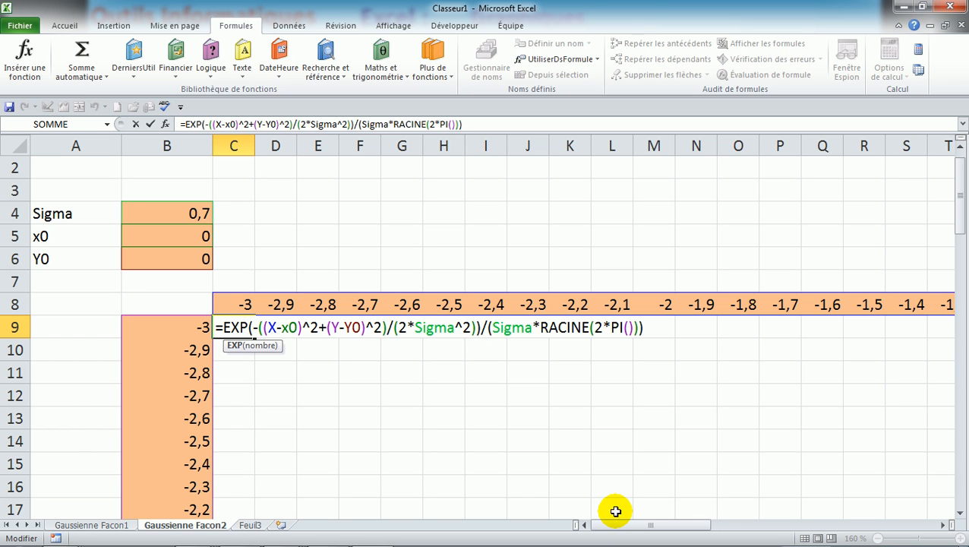
pyautogui.press('Return')
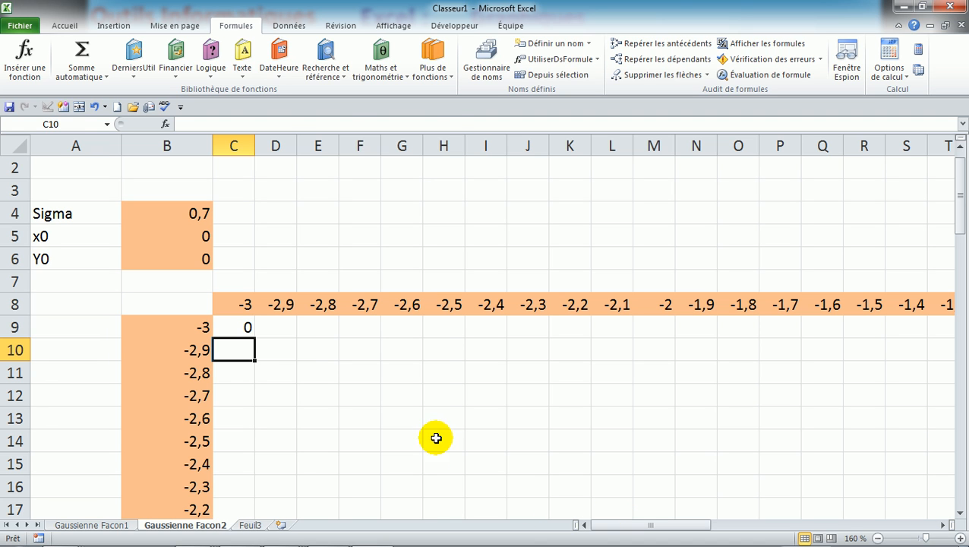
pyautogui.click(246, 328)
pyautogui.moveTo(256, 336); pyautogui.dragTo(948, 331)
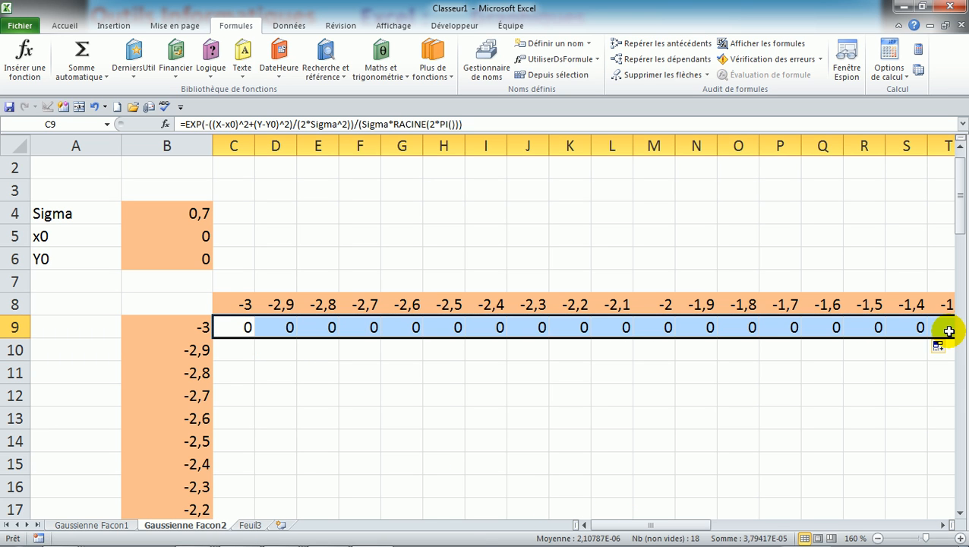
pyautogui.click(942, 525)
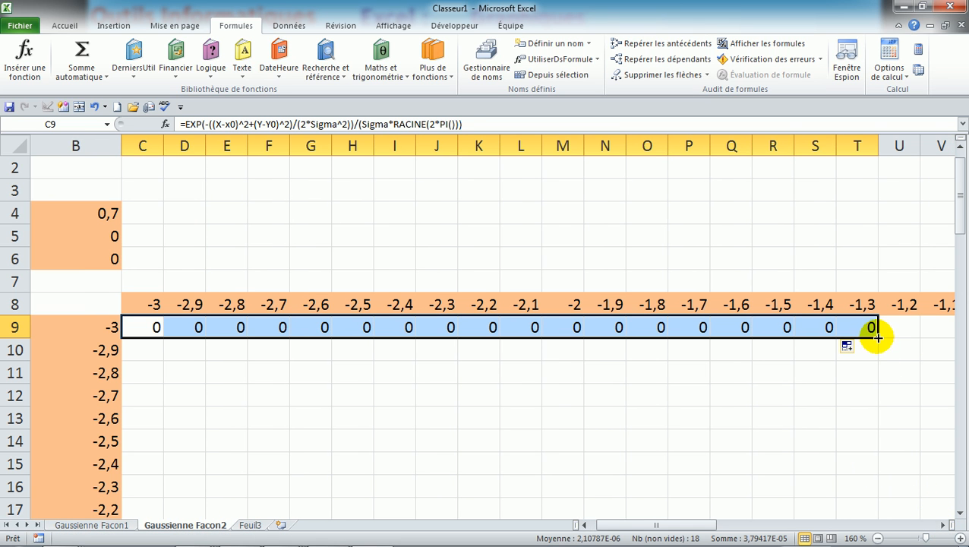
pyautogui.moveTo(877, 336); pyautogui.dragTo(824, 325)
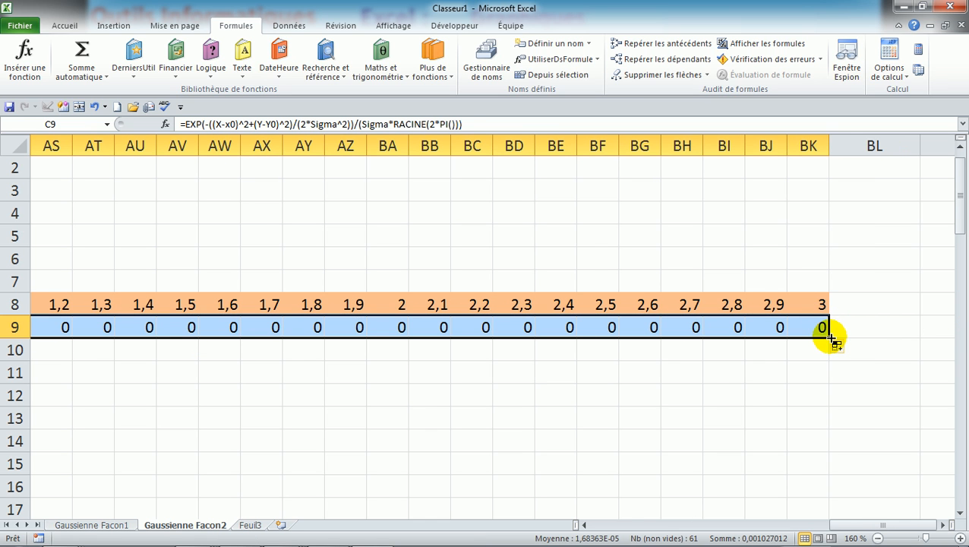
pyautogui.doubleClick(833, 341)
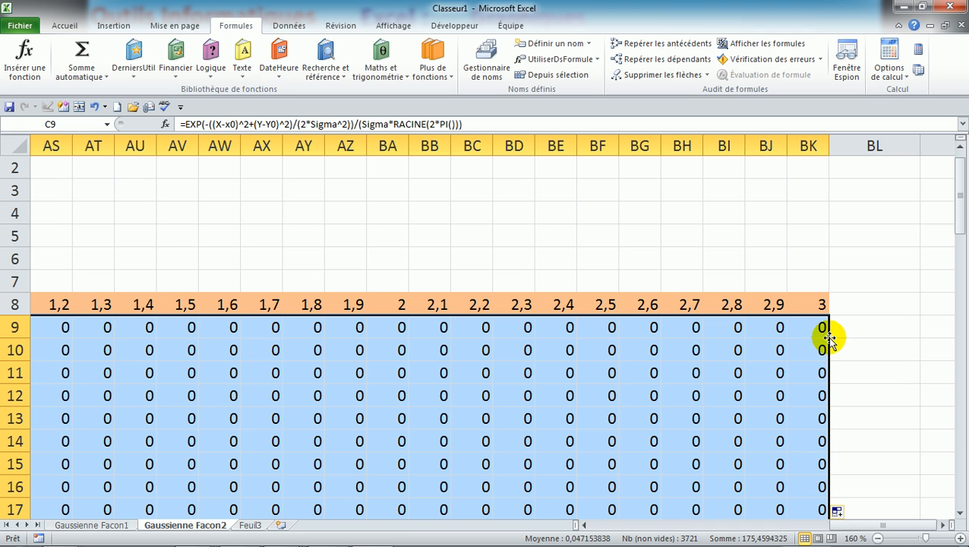
# Examine the whole table of Gaussian values at 40% zoom
pyautogui.click(877, 537)
pyautogui.click(877, 538)
pyautogui.click(877, 538)
pyautogui.click(877, 538)
pyautogui.click(877, 537)
pyautogui.click(877, 537)
pyautogui.click(877, 538)
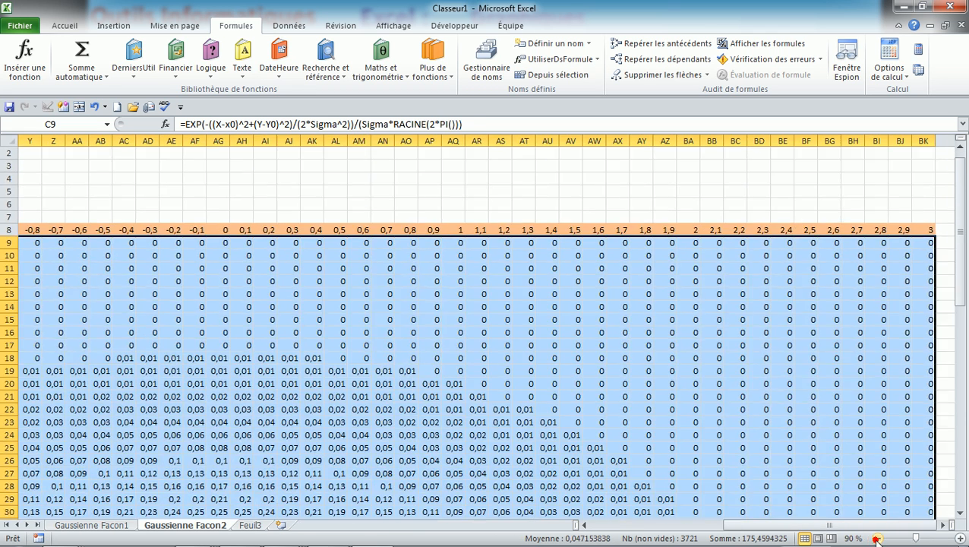
pyautogui.click(877, 537)
pyautogui.click(877, 538)
pyautogui.click(877, 537)
pyautogui.click(877, 538)
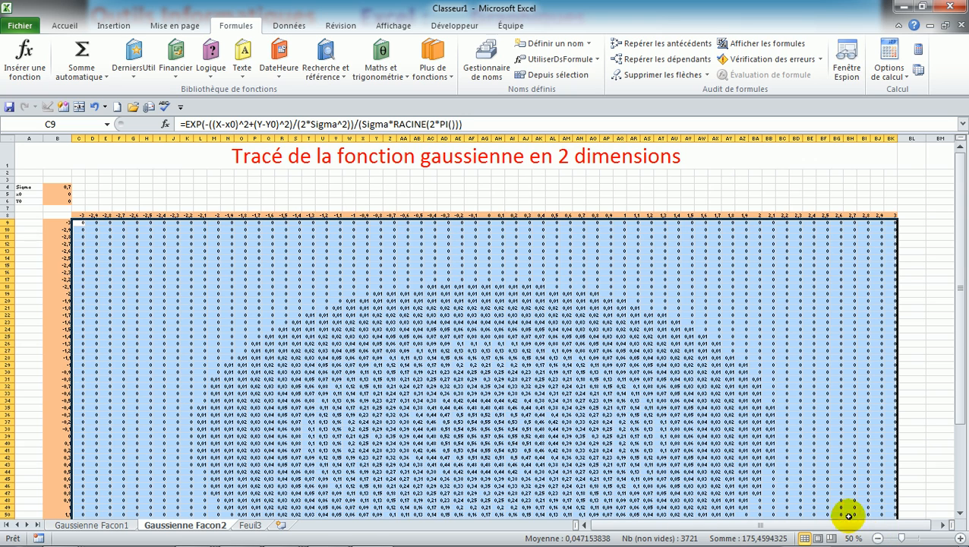
pyautogui.click(877, 538)
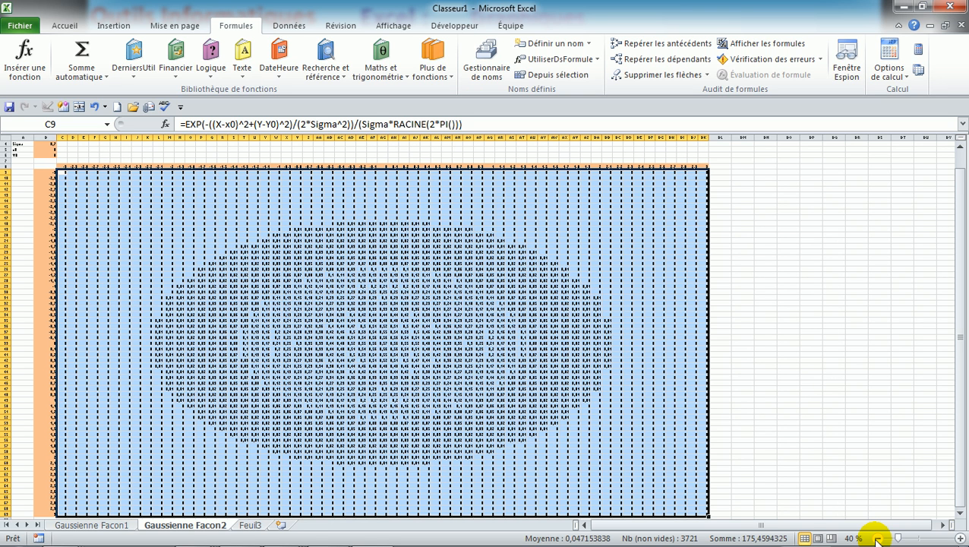
# Switch to PowerPoint to read the TP n° 4 Gaussian exercise slide, and return to the Excel workbook
pyautogui.hotkey('alt', 'Tab')
pyautogui.hotkey('alt', 'Tab')
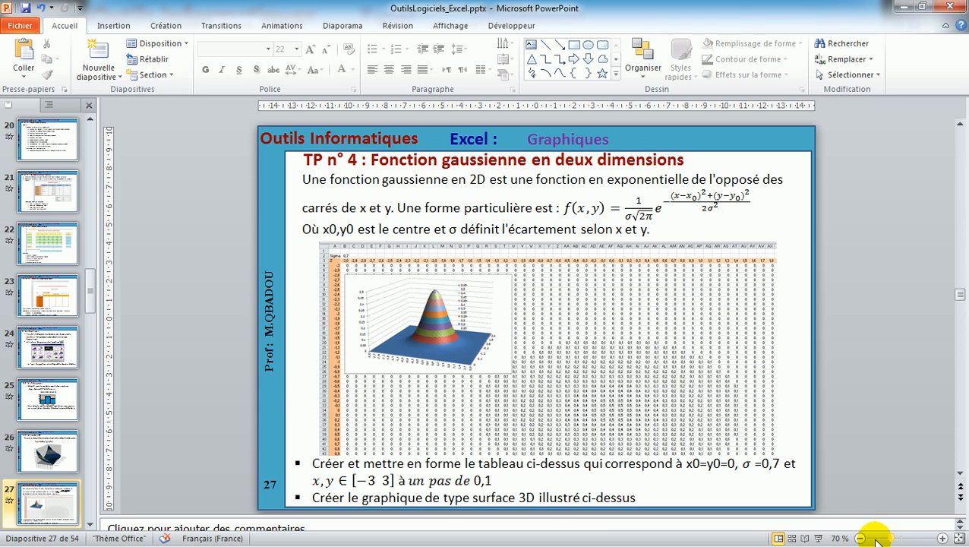
pyautogui.hotkey('alt', 'Tab')
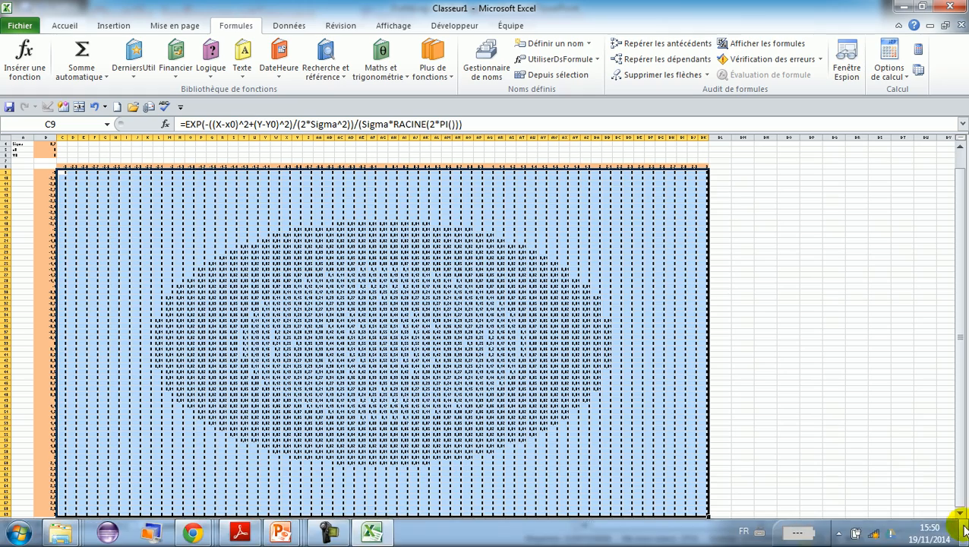
# Deselect the table by selecting the empty cell BT61, and enlarge the sheet view to 110%
pyautogui.click(902, 468)
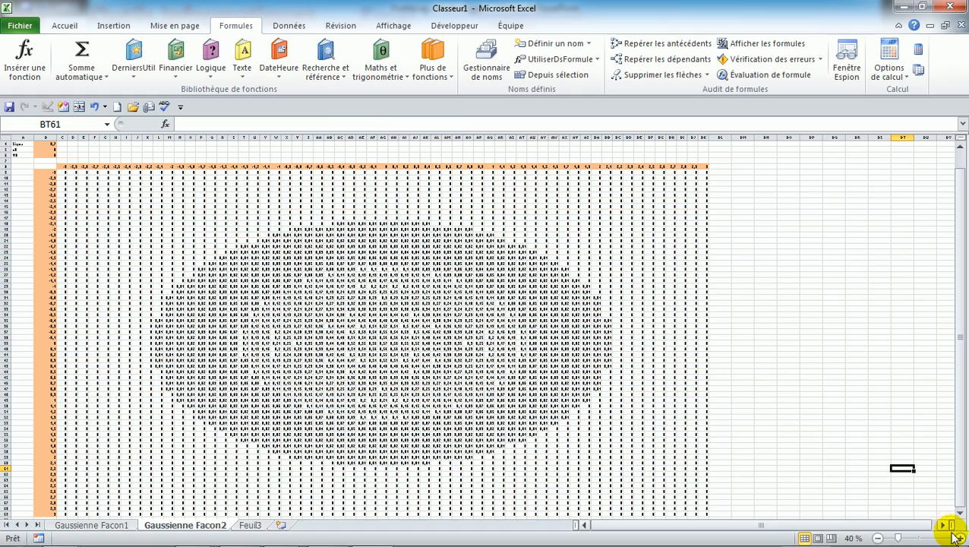
pyautogui.click(958, 537)
pyautogui.click(957, 538)
pyautogui.click(957, 538)
pyautogui.click(958, 538)
pyautogui.click(958, 538)
pyautogui.click(958, 538)
pyautogui.click(958, 538)
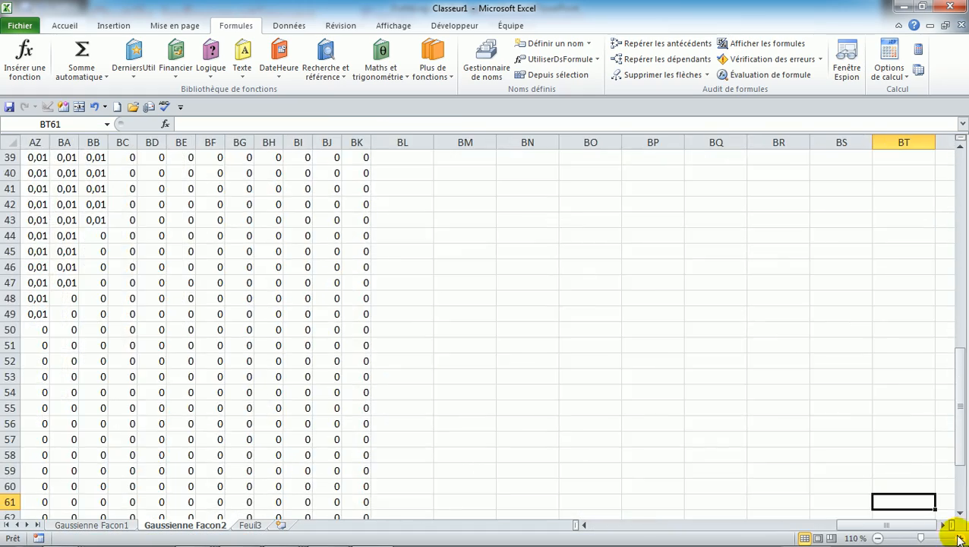
# Select cell C9, the first value of the Gaussian table, with the sheet enlarged to 140%
pyautogui.click(601, 526)
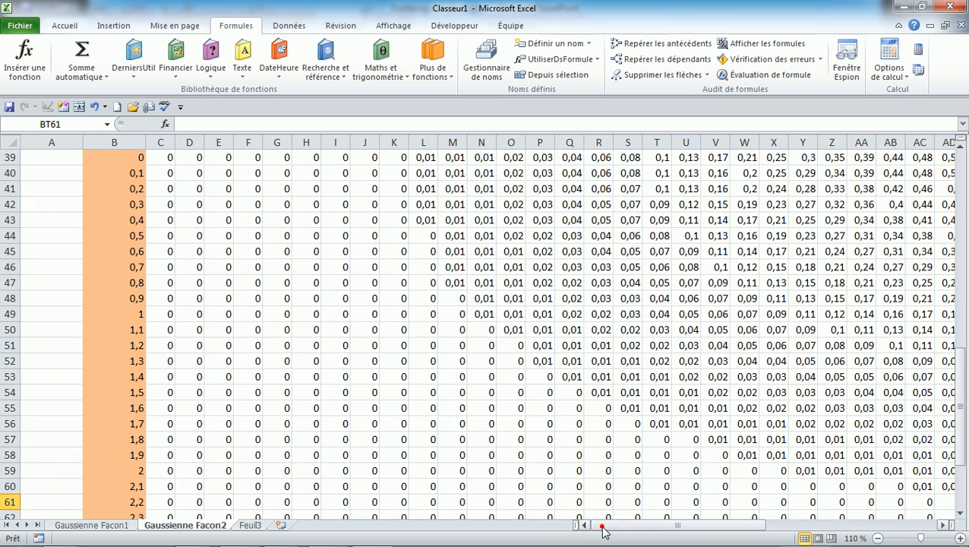
pyautogui.click(958, 537)
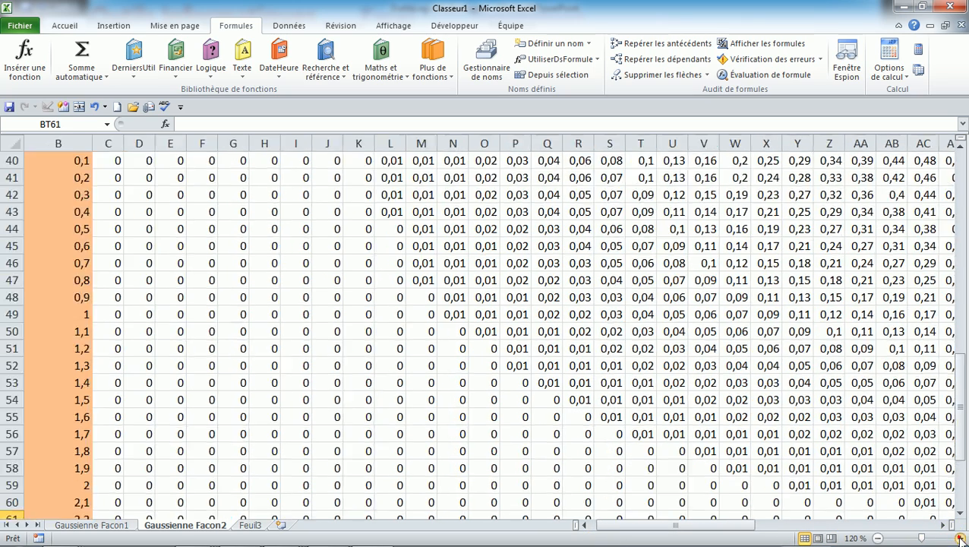
pyautogui.click(957, 538)
pyautogui.click(957, 538)
pyautogui.click(596, 525)
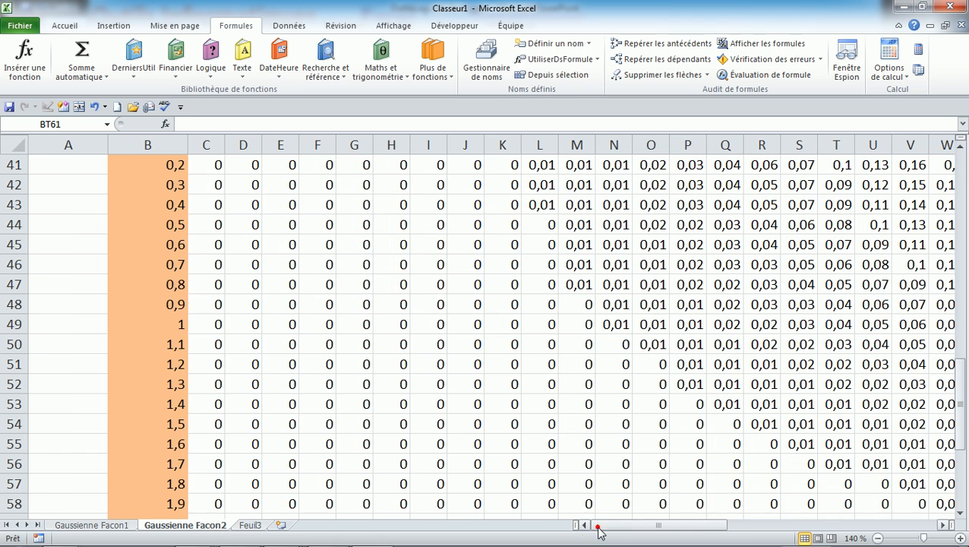
pyautogui.click(959, 160)
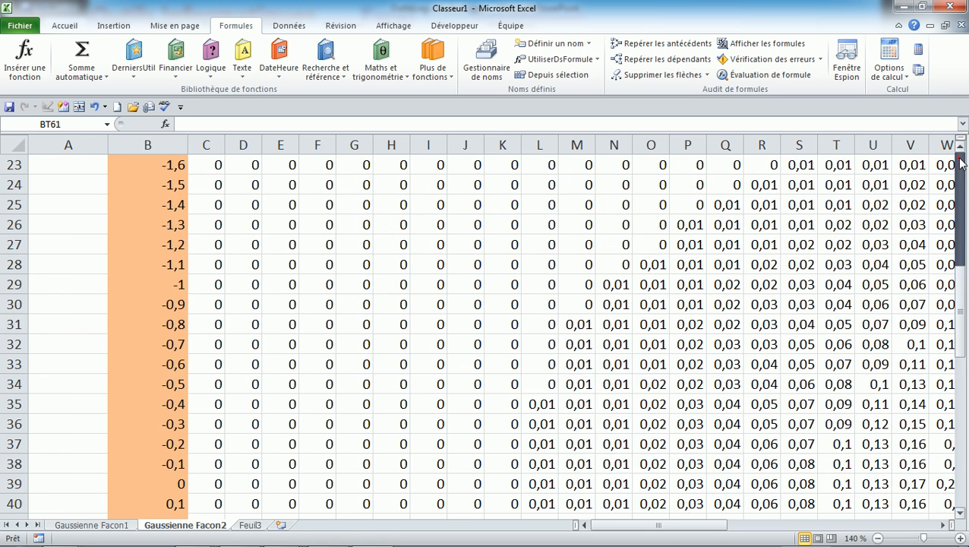
pyautogui.click(959, 160)
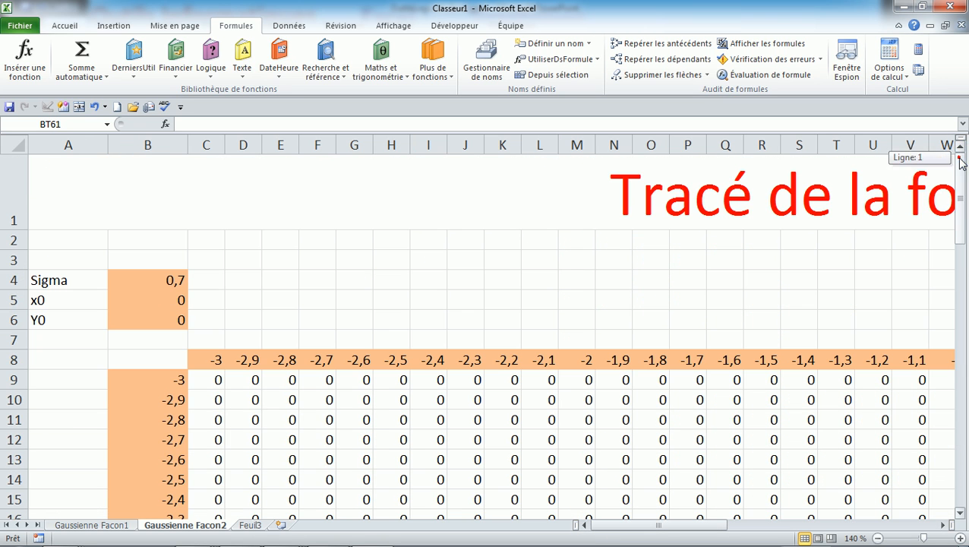
pyautogui.click(204, 380)
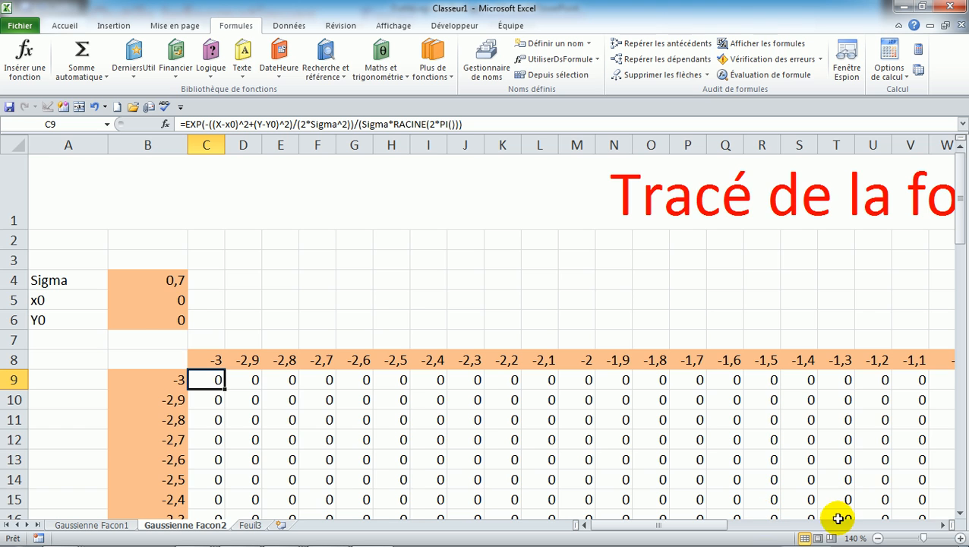
# Enlarge the sheet to 160% and open the Gaussian formula in C9 for editing to examine its named references
pyautogui.click(960, 538)
pyautogui.click(960, 537)
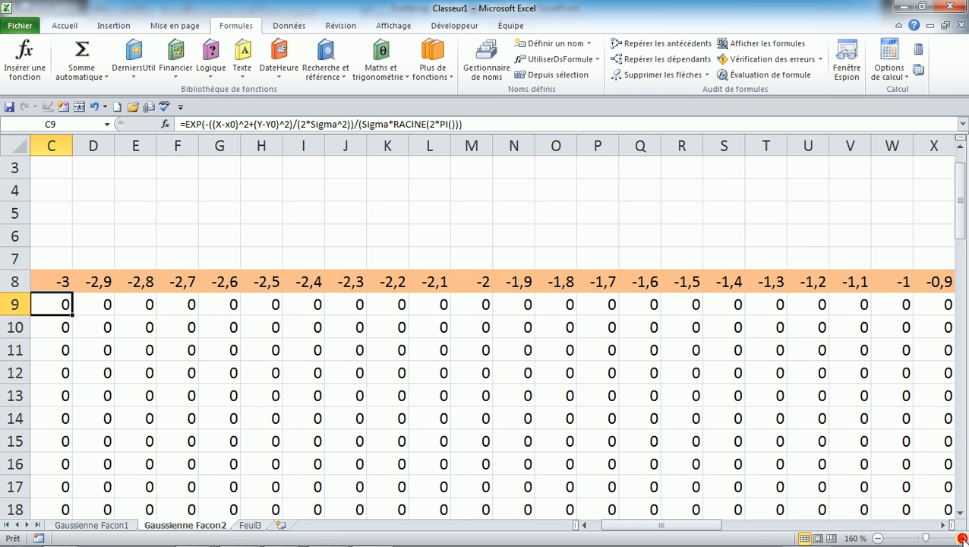
pyautogui.click(190, 124)
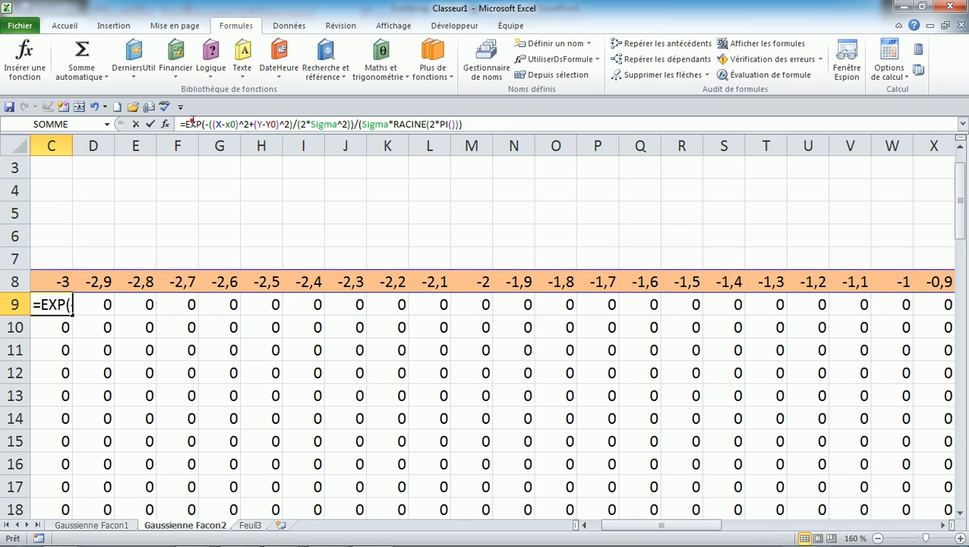
pyautogui.click(62, 303)
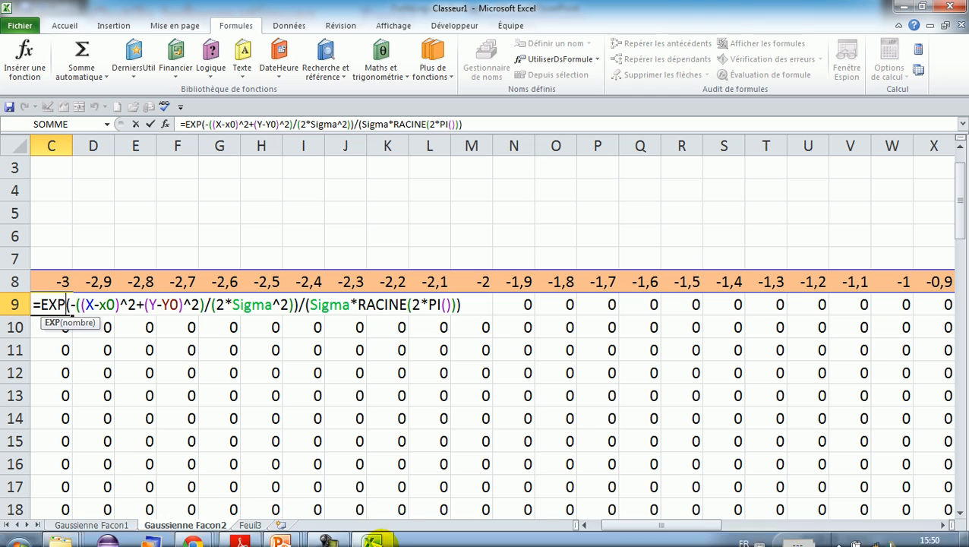
pyautogui.click(329, 536)
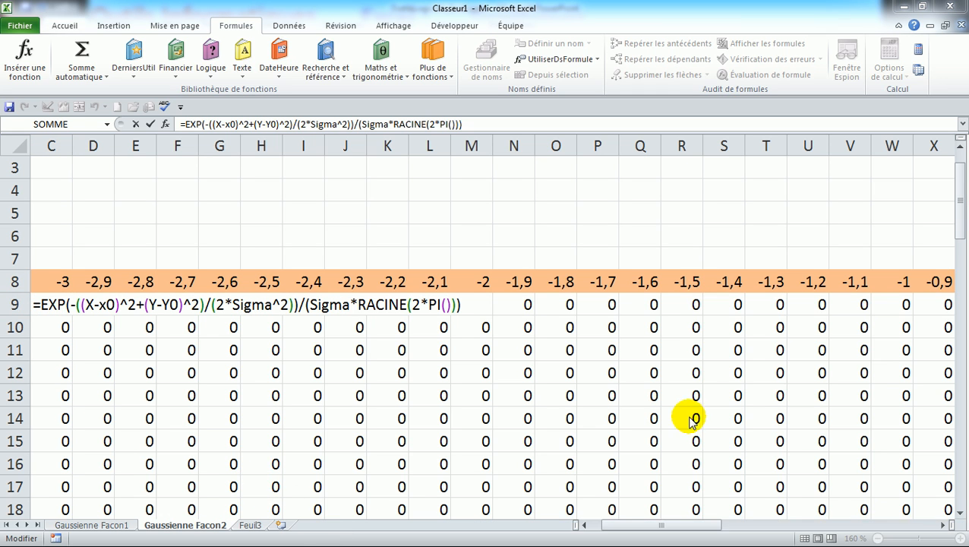